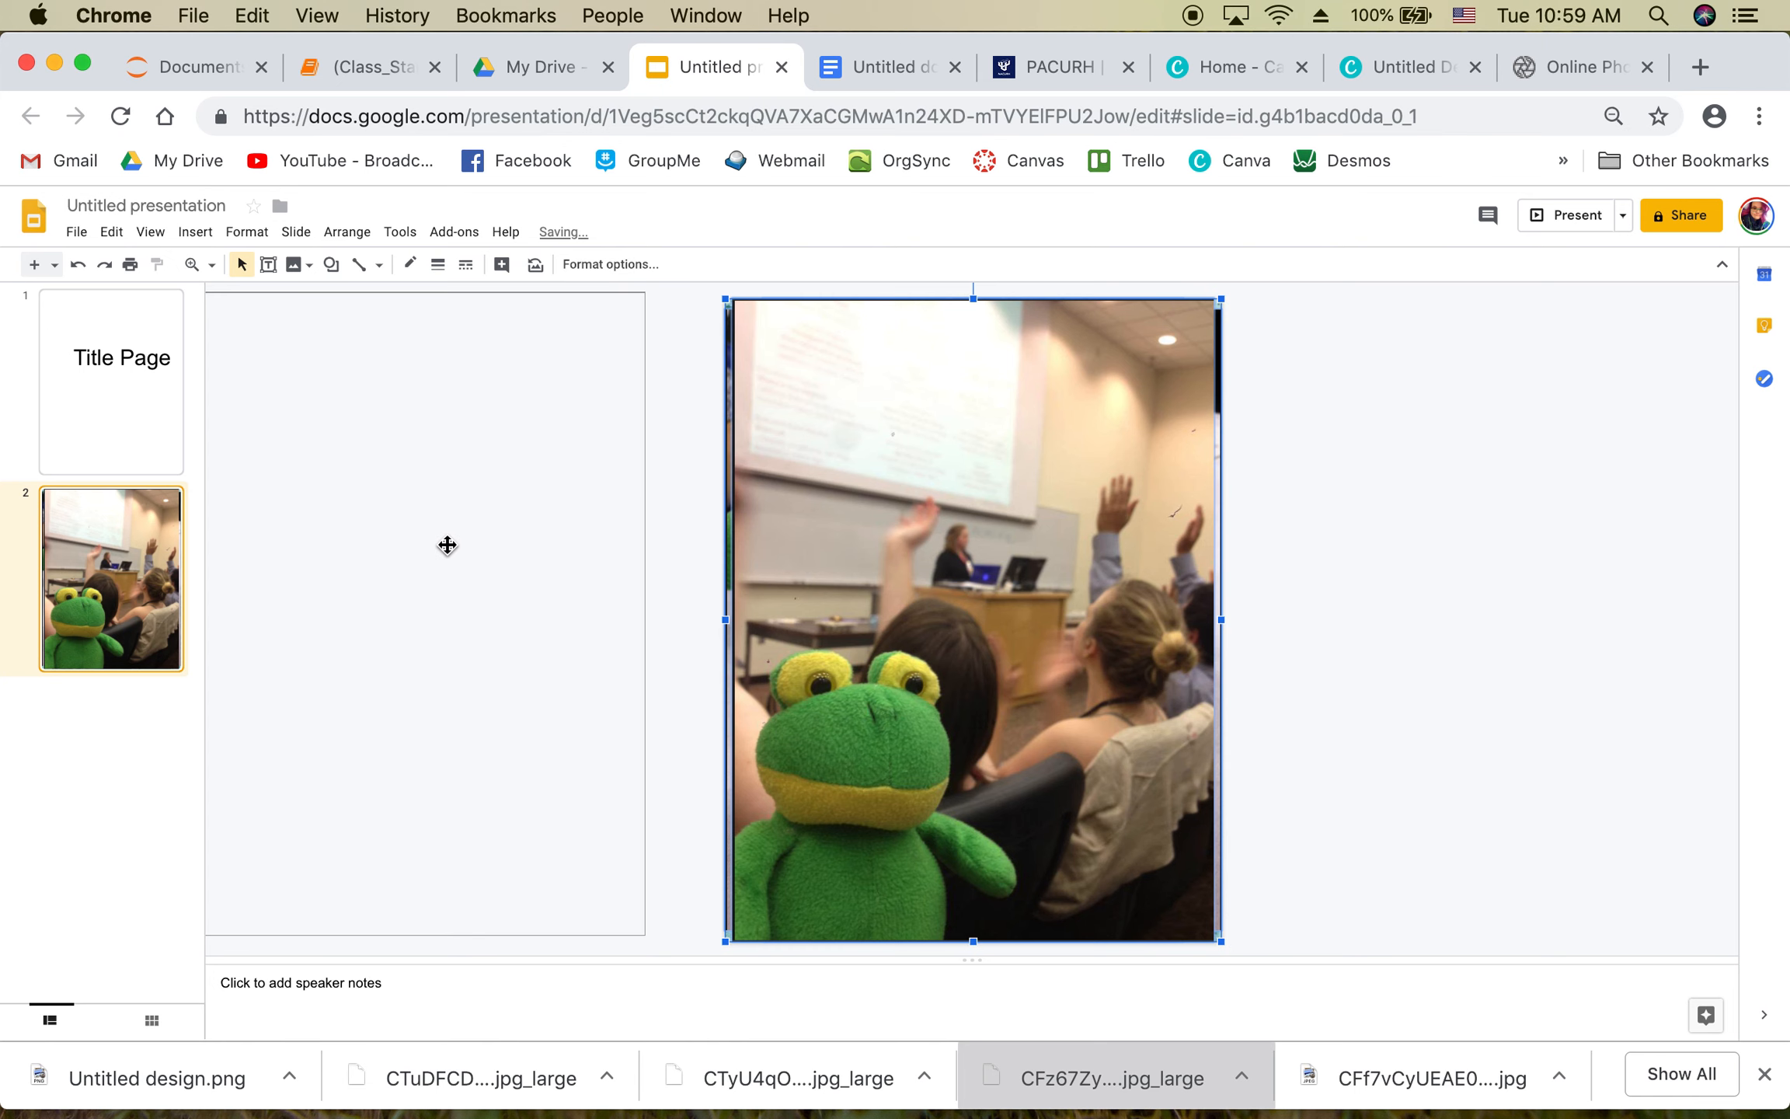
# Step: Shrink the classroom frog photo
pyautogui.click(1369, 563)
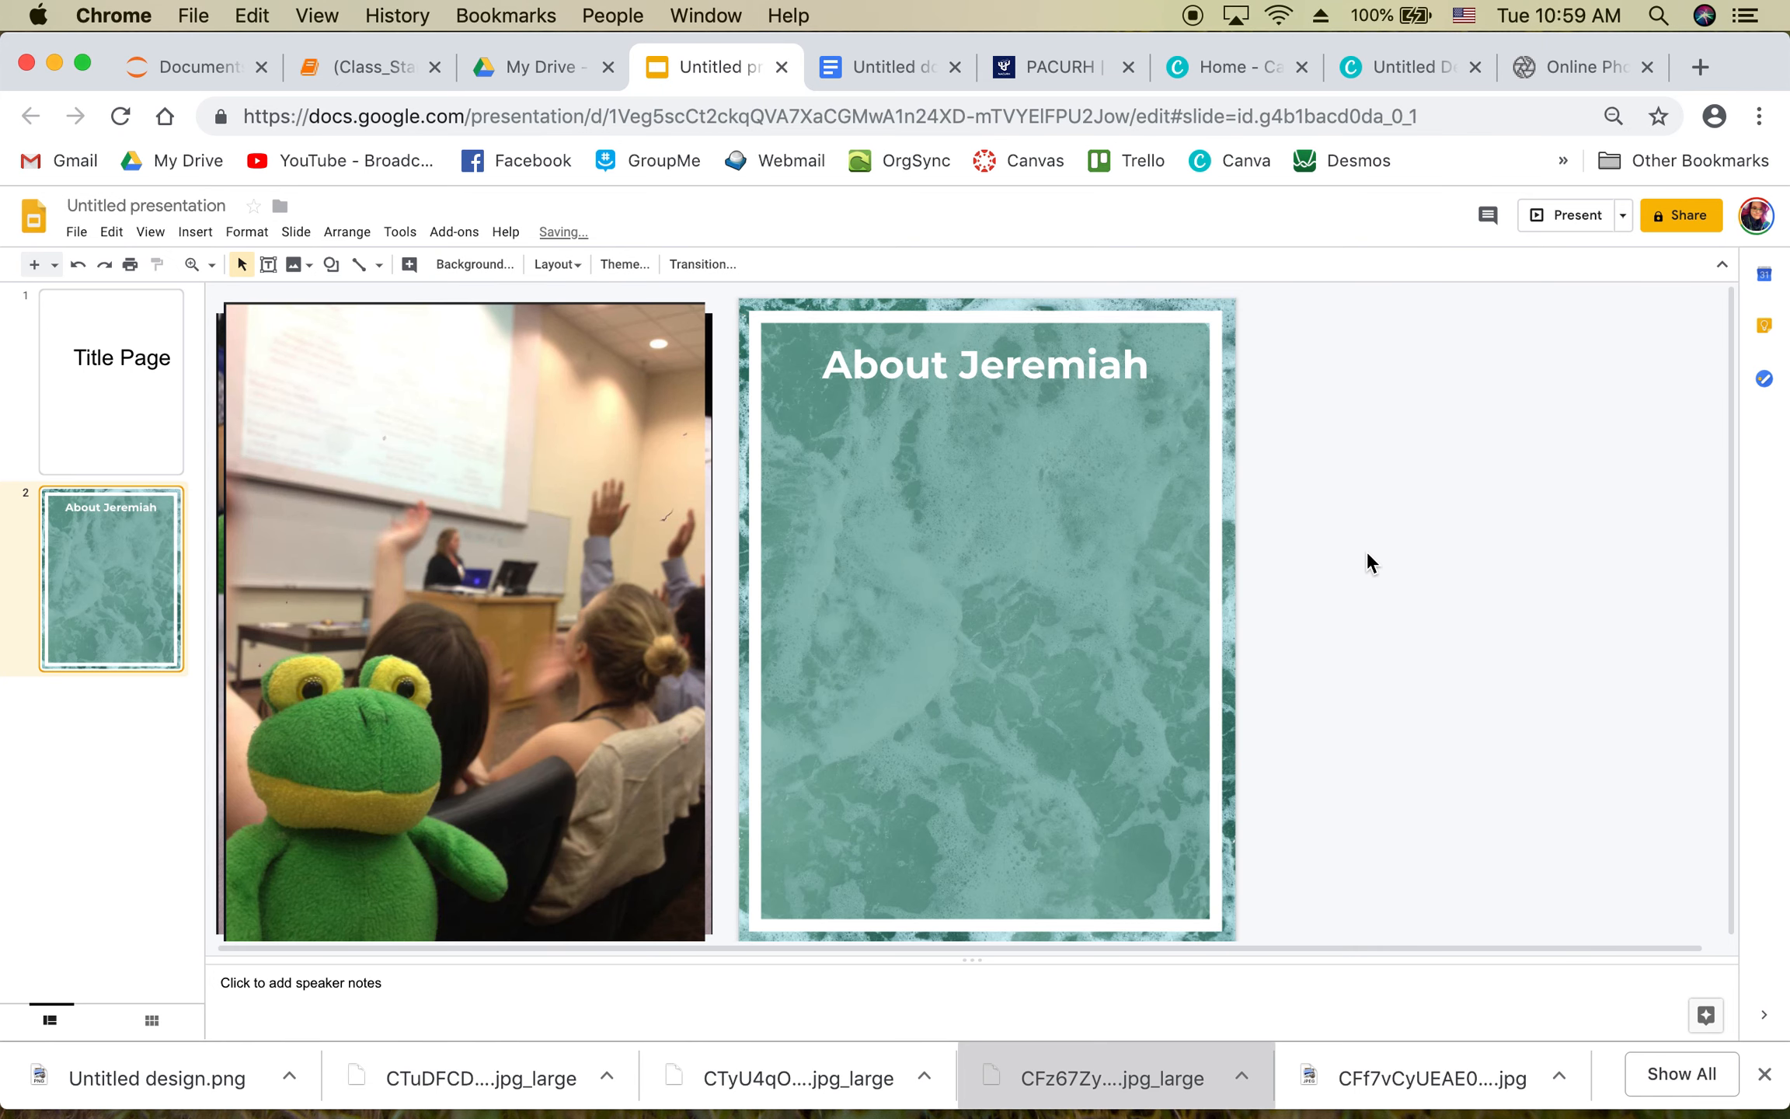
pyautogui.click(696, 473)
pyautogui.moveTo(705, 302); pyautogui.dragTo(413, 693)
# Step: Shrink the frog and cupcake photo and move it to the lower right of the slide
pyautogui.moveTo(471, 611); pyautogui.dragTo(1571, 488)
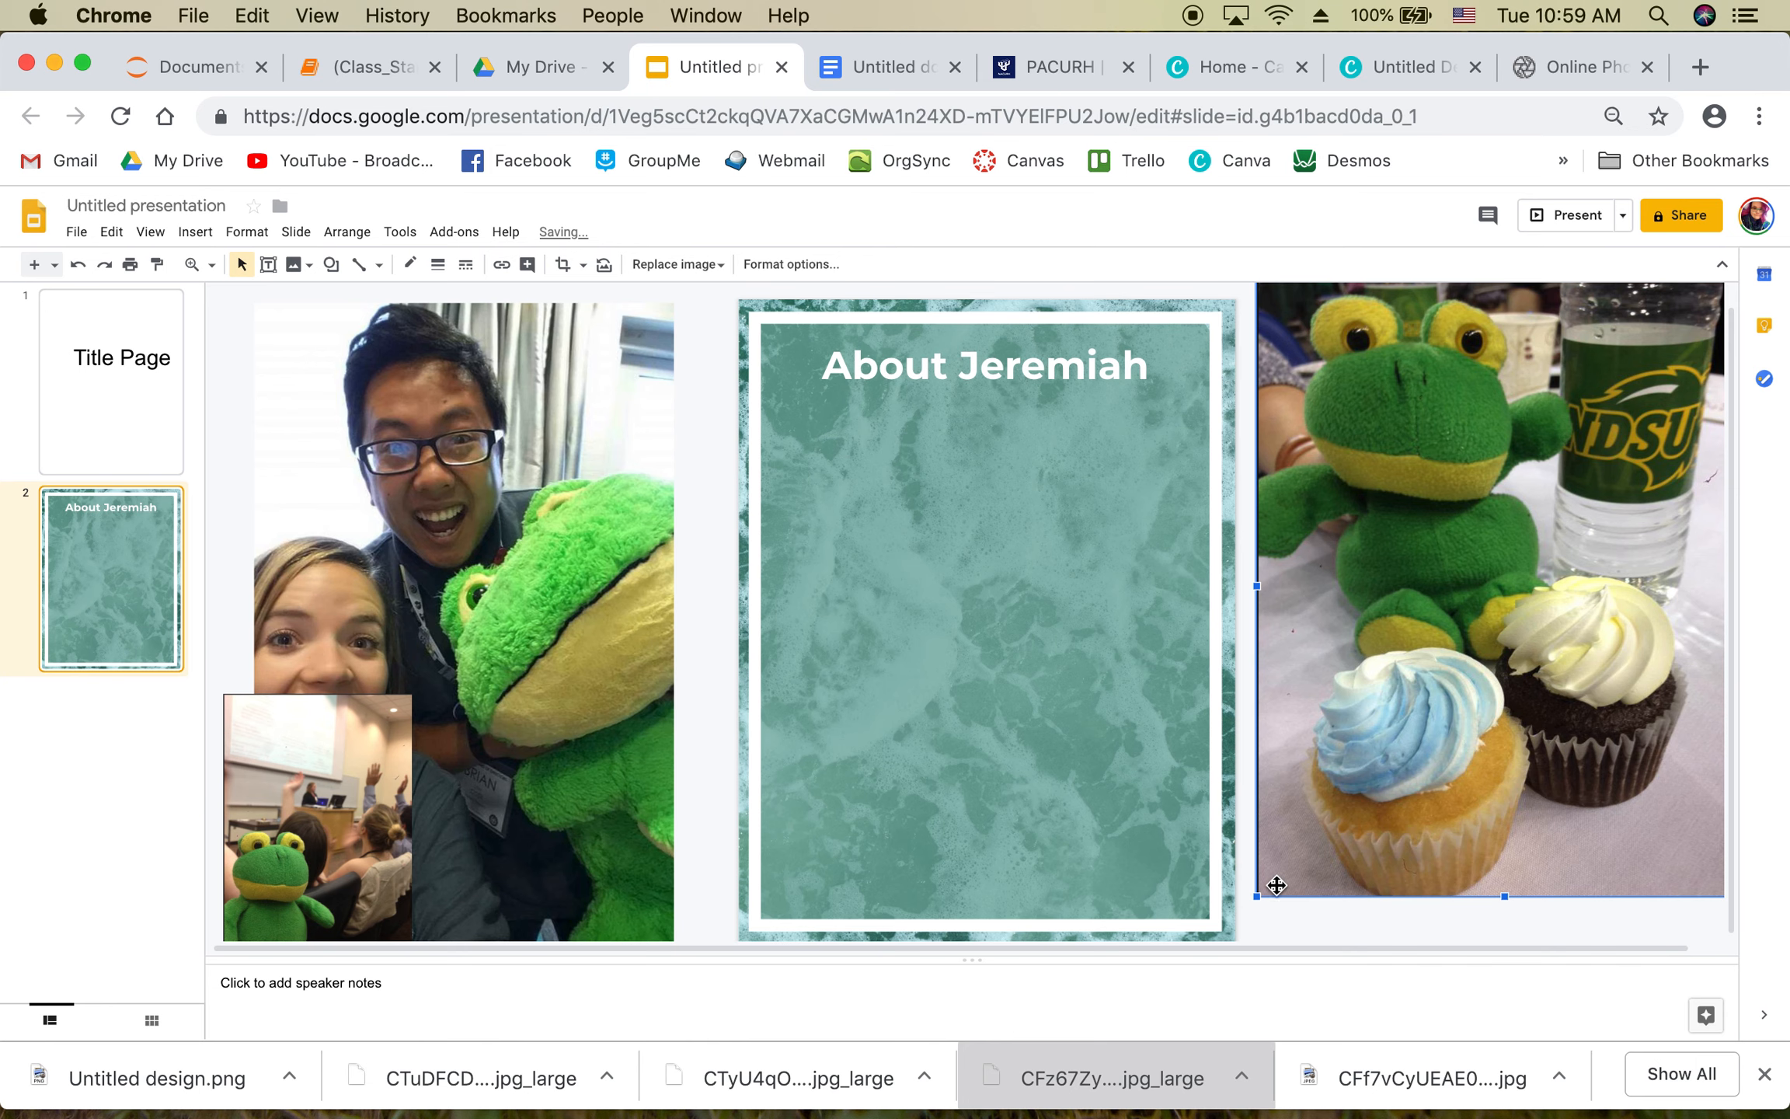
pyautogui.moveTo(1257, 895); pyautogui.dragTo(1577, 651)
pyautogui.moveTo(1571, 506); pyautogui.dragTo(1482, 762)
# Step: Shrink the selfie photo proportionally and shift it up and to the right
pyautogui.click(548, 597)
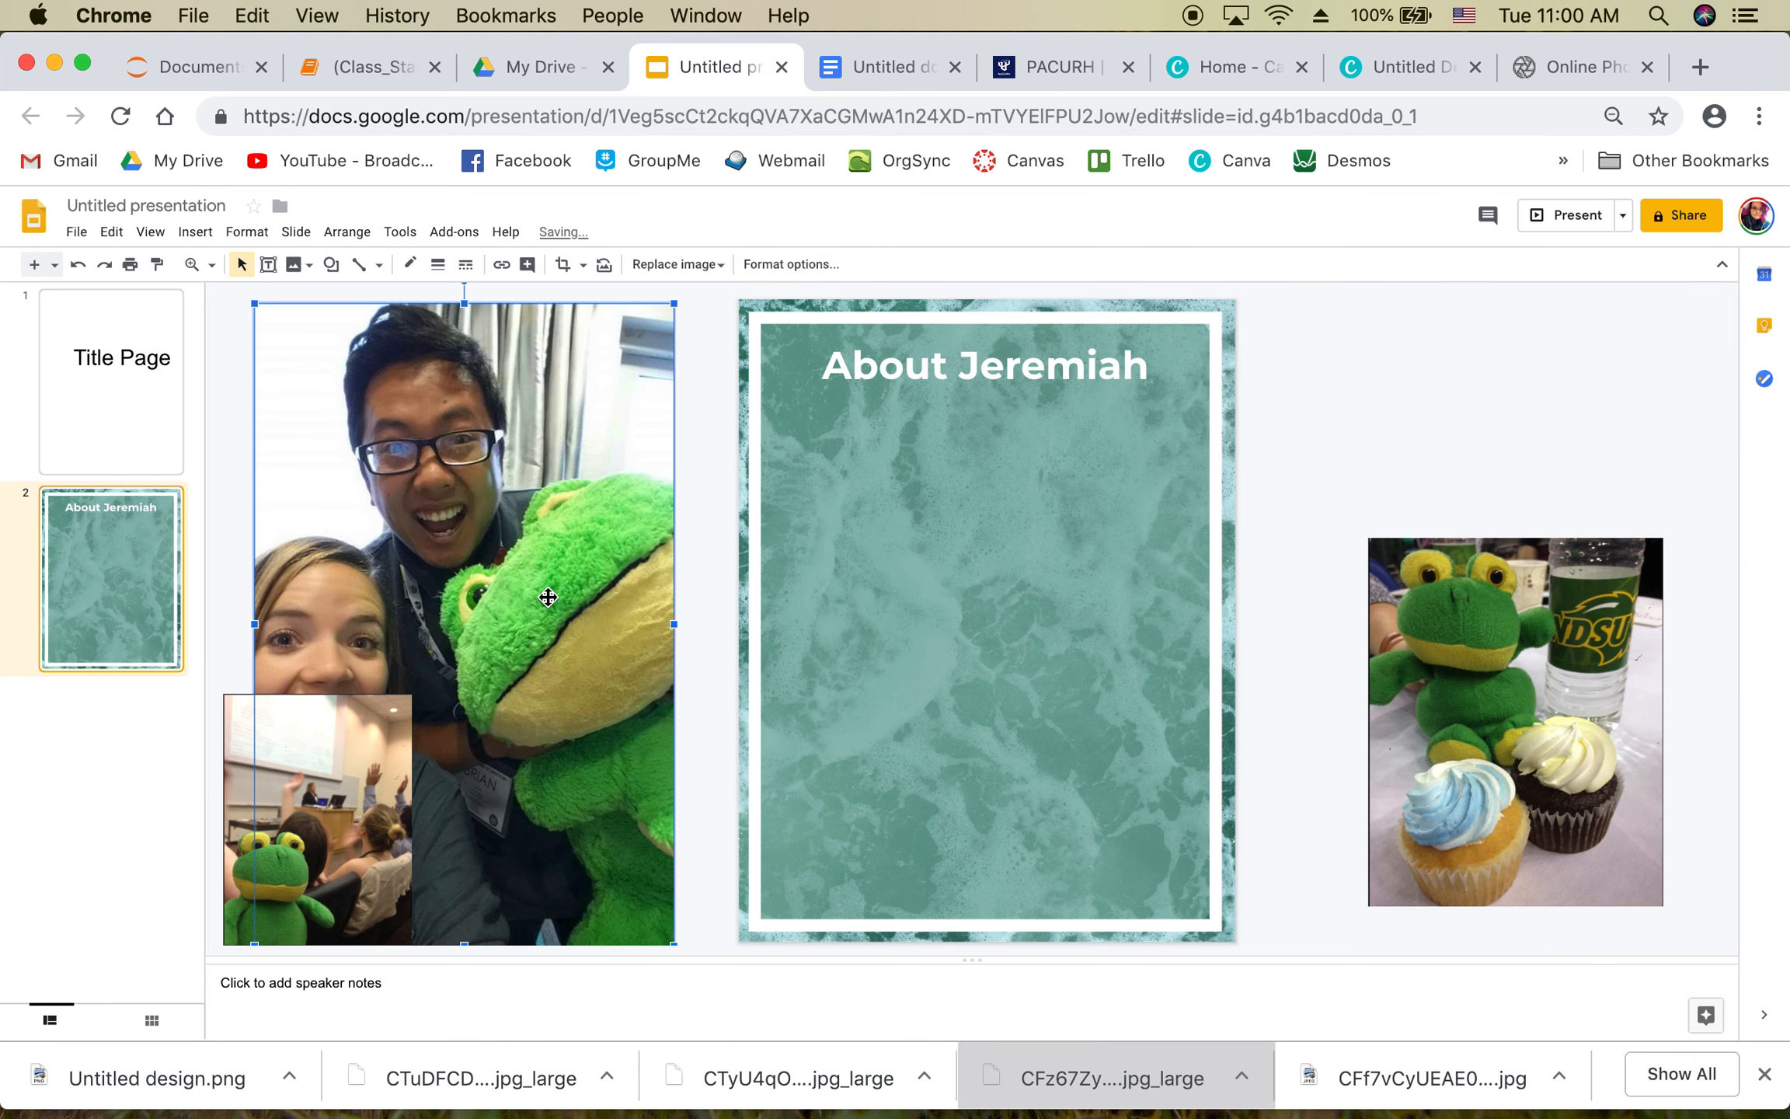
pyautogui.moveTo(257, 314); pyautogui.dragTo(358, 464)
pyautogui.moveTo(482, 612); pyautogui.dragTo(508, 477)
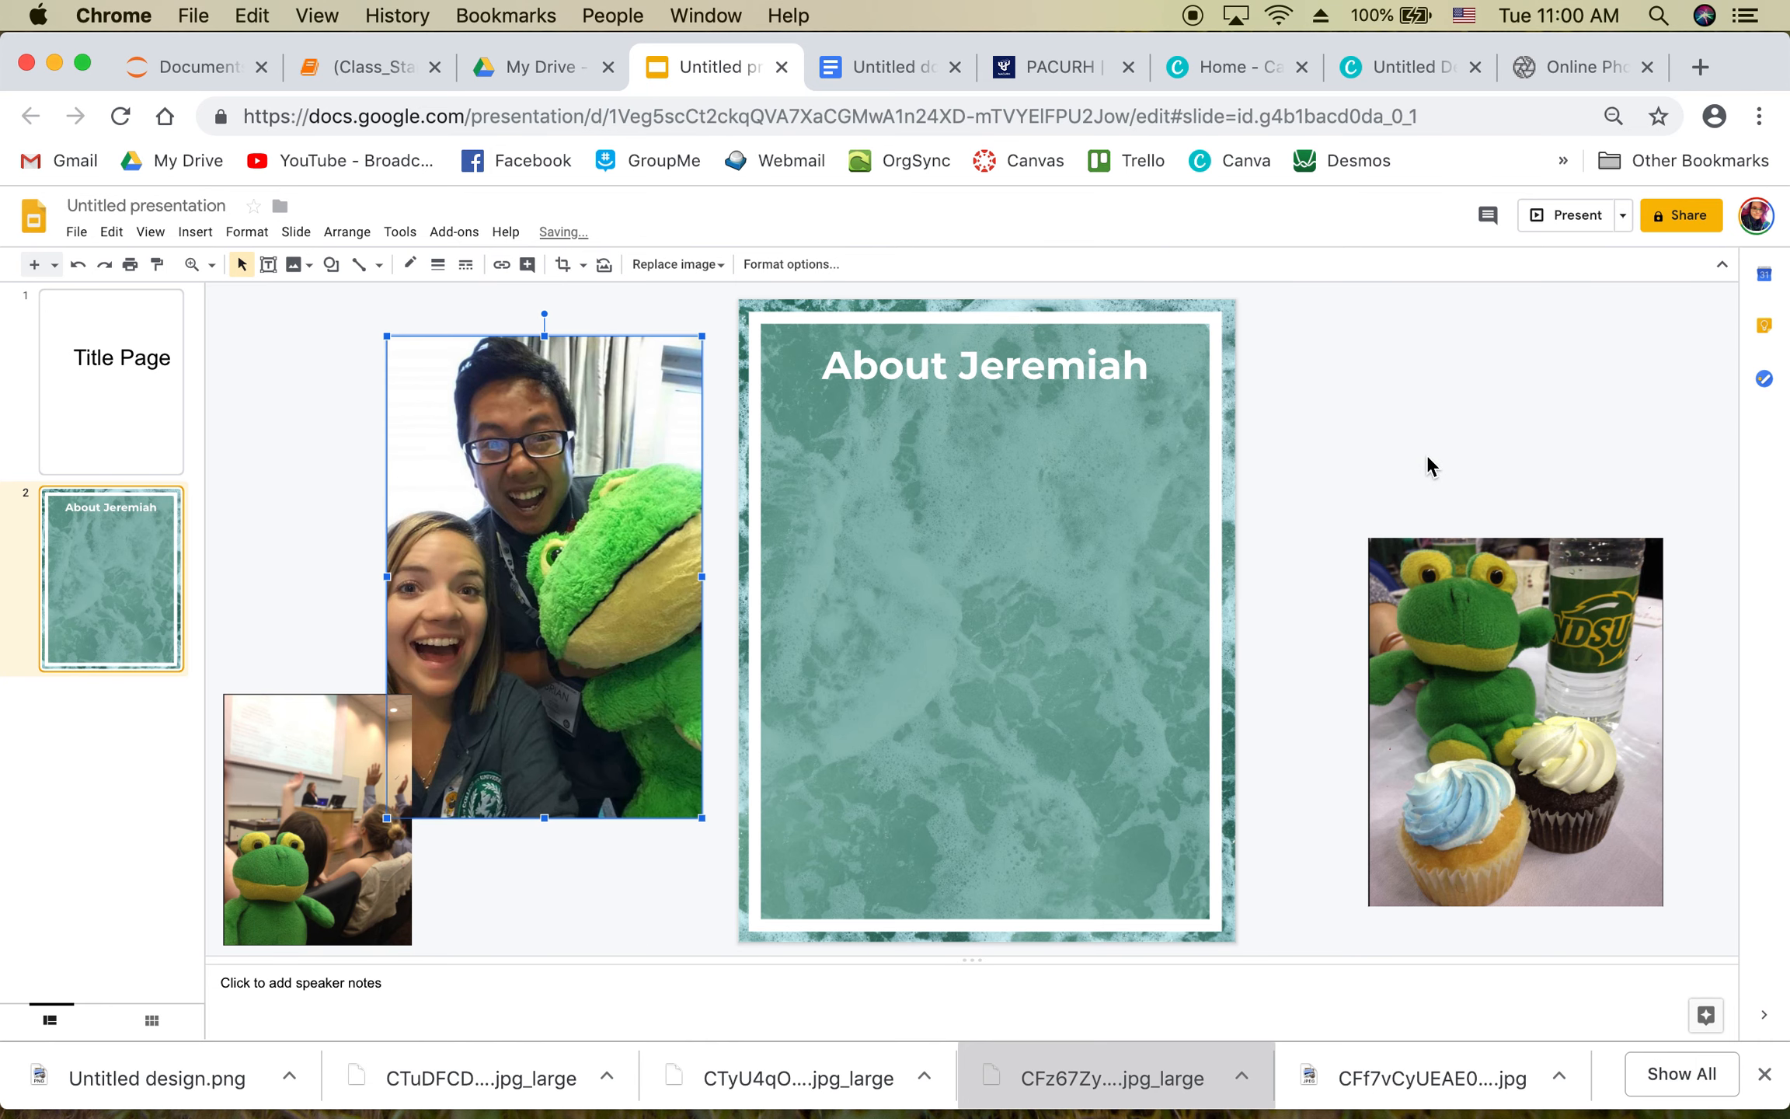
pyautogui.click(902, 74)
# Step: Select the Jeremiah mascot paragraph in the nomination document
pyautogui.click(947, 515)
pyautogui.keyDown('shift'); pyautogui.click(509, 466); pyautogui.keyUp('shift')
pyautogui.keyDown('shift'); pyautogui.click(507, 476); pyautogui.keyUp('shift')
pyautogui.press('super+c')
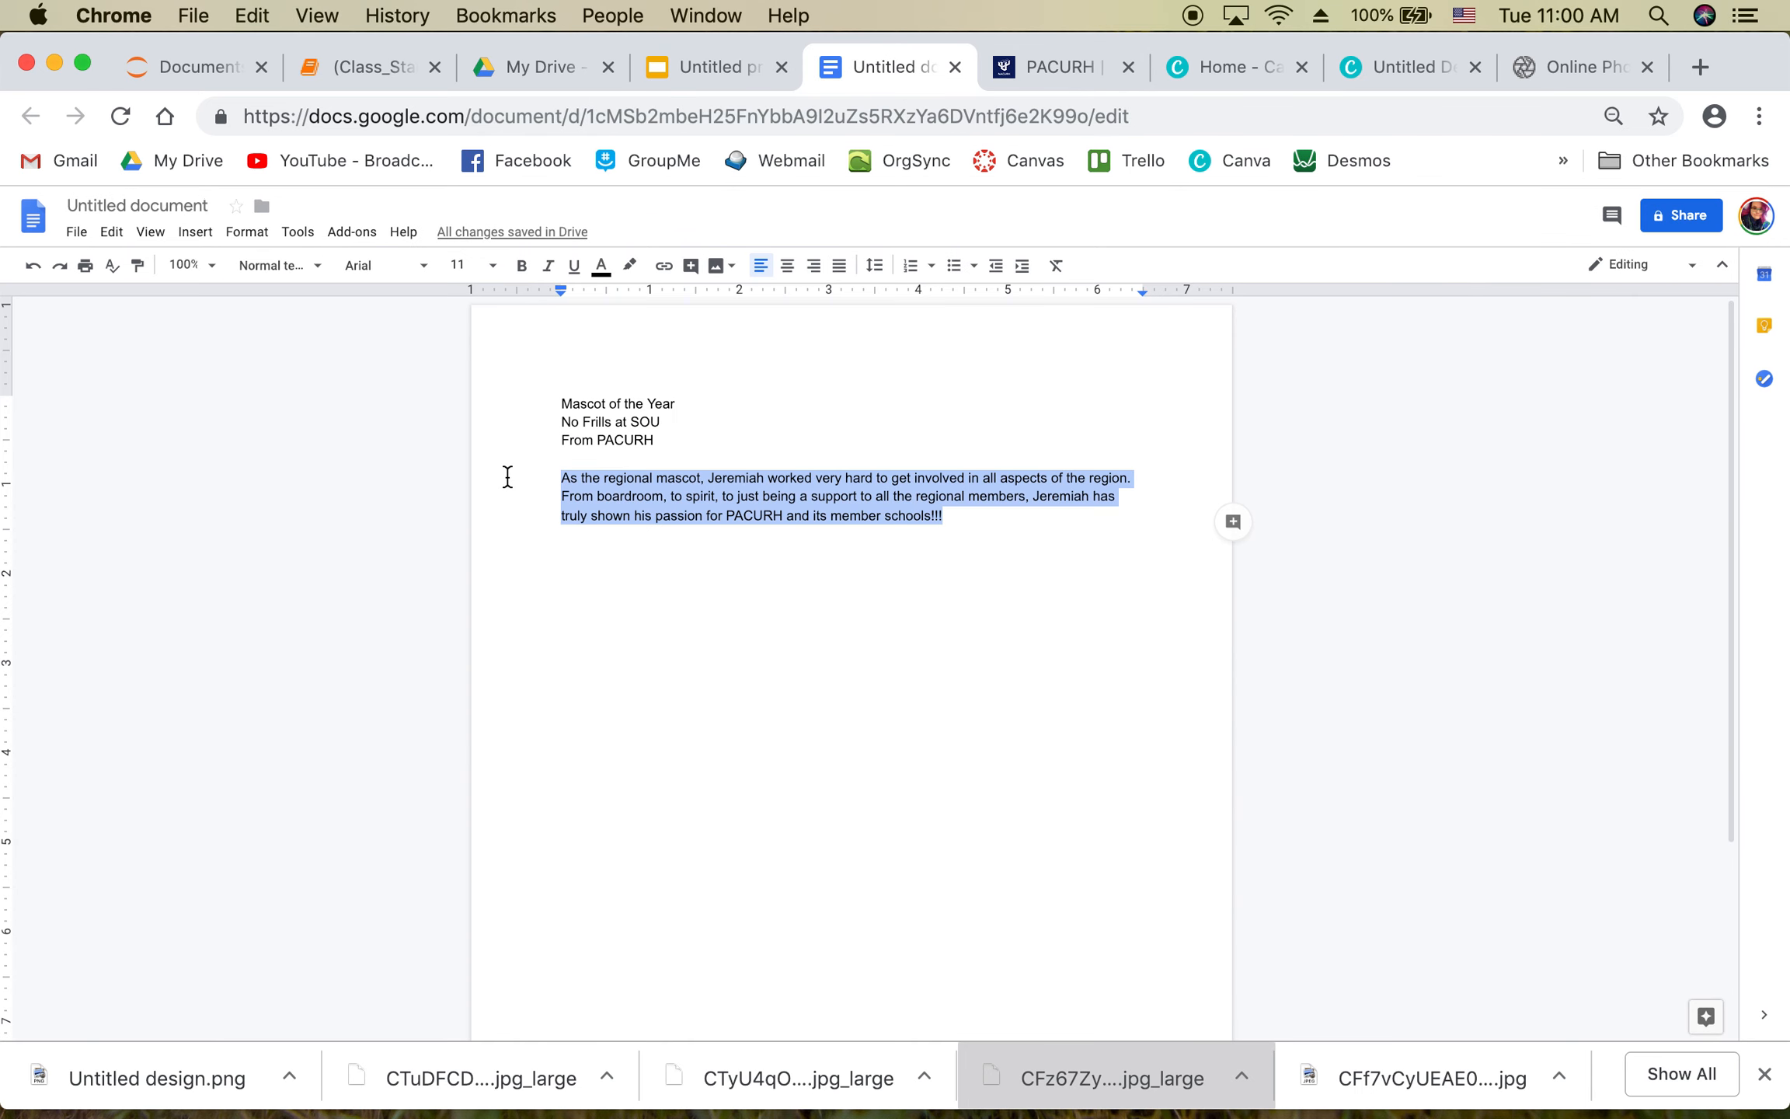
pyautogui.click(691, 61)
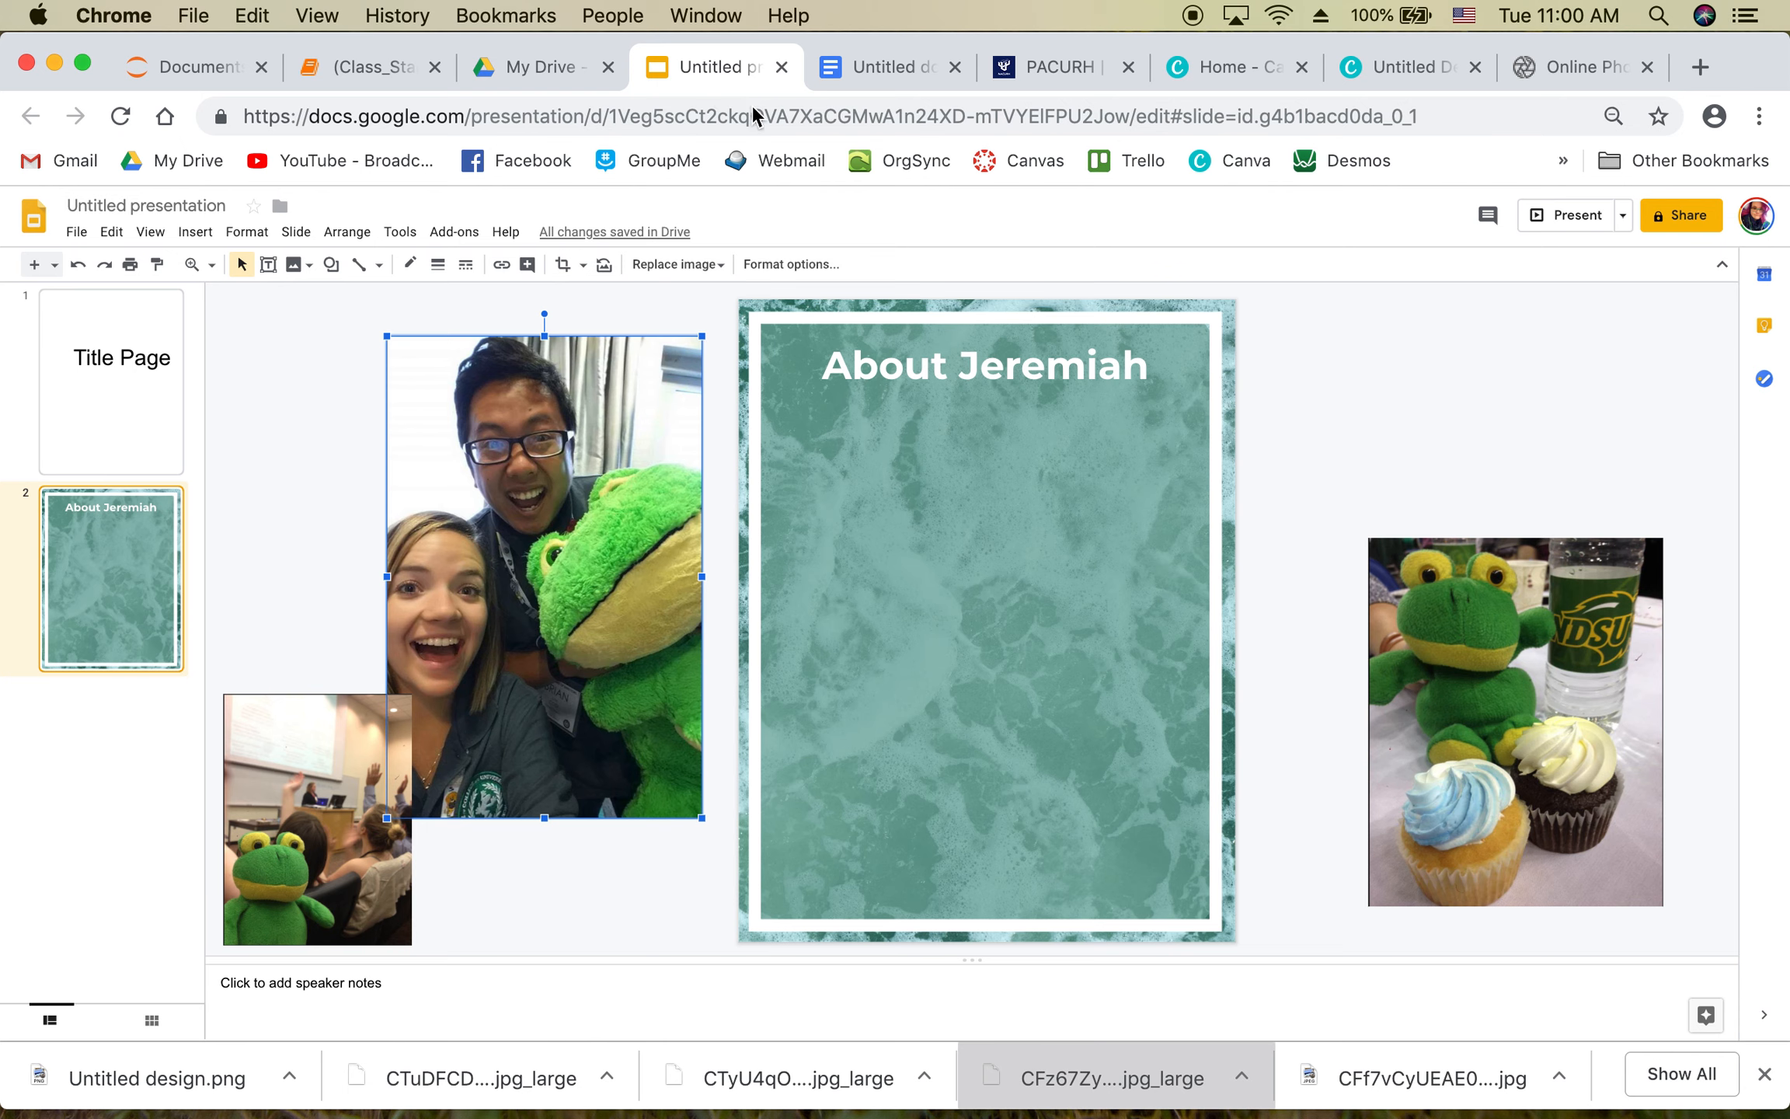
# Step: Draw a text box under the About Jeremiah title and paste the paragraph into it
pyautogui.click(268, 264)
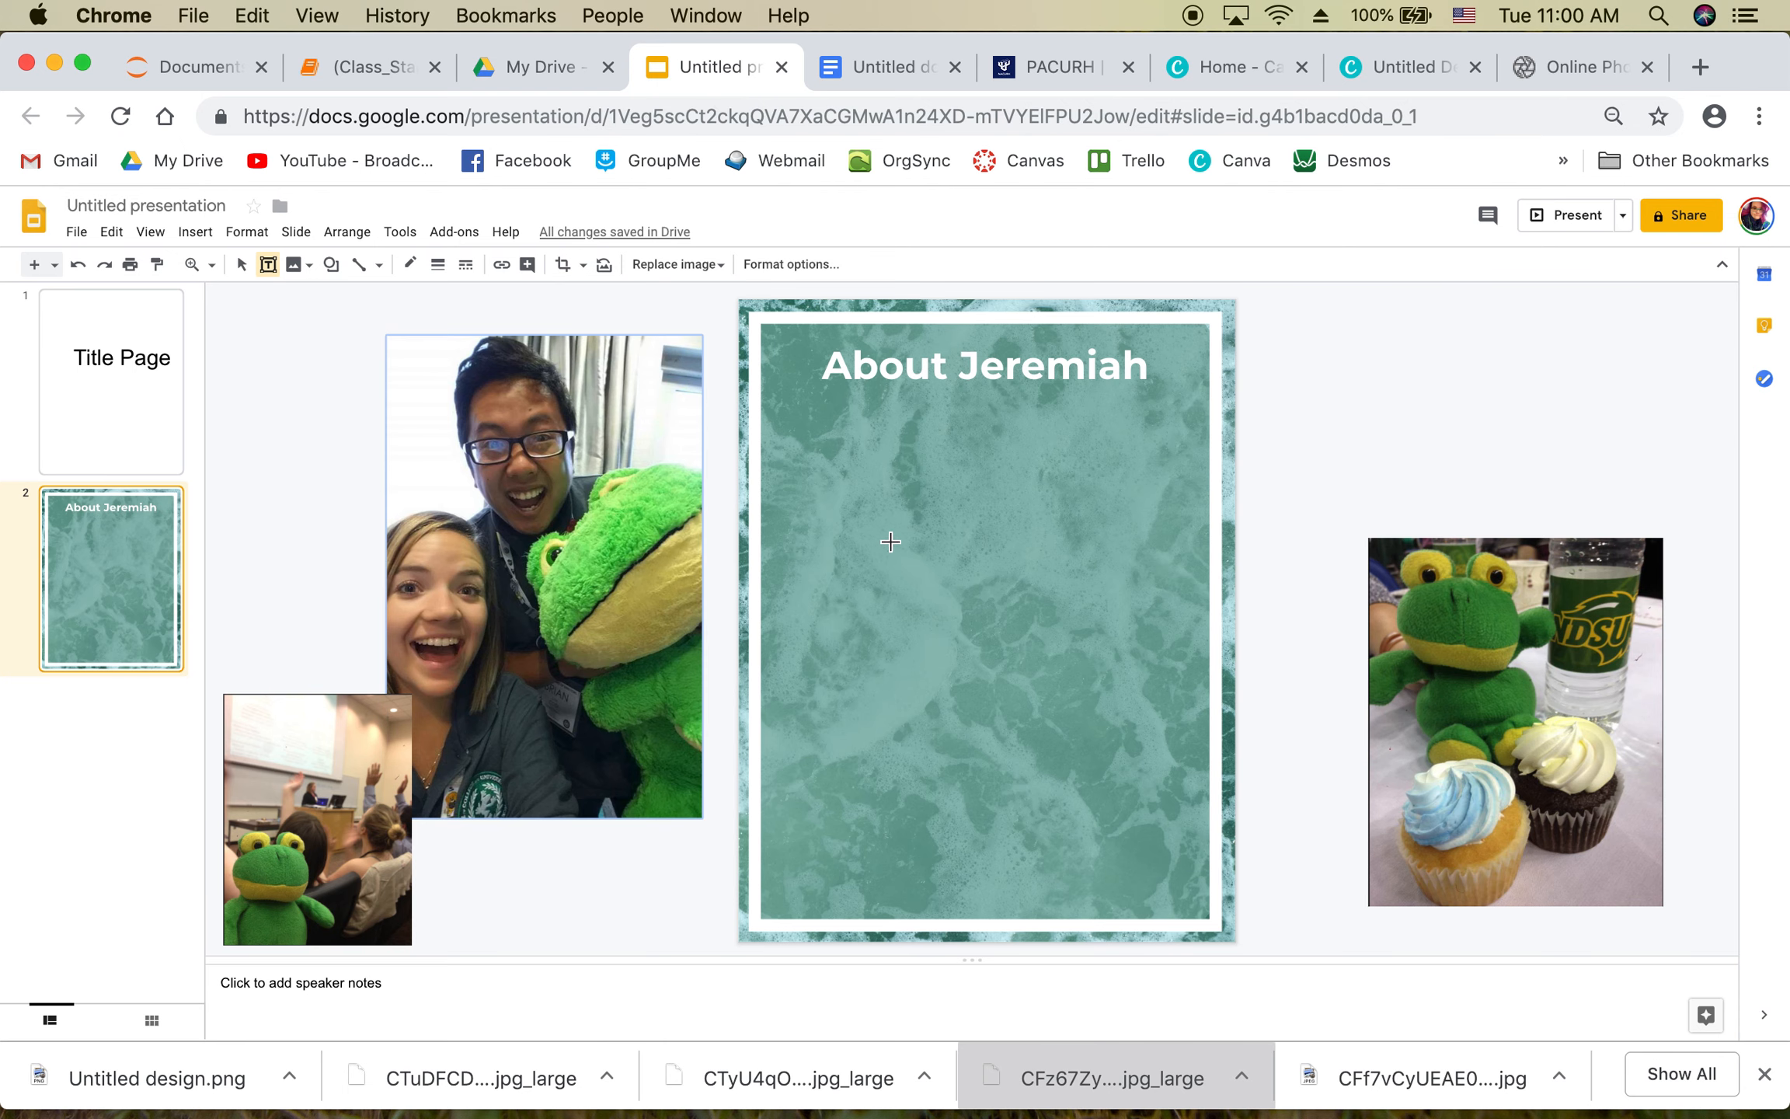
pyautogui.moveTo(794, 455); pyautogui.dragTo(1192, 500)
pyautogui.press('super+v')
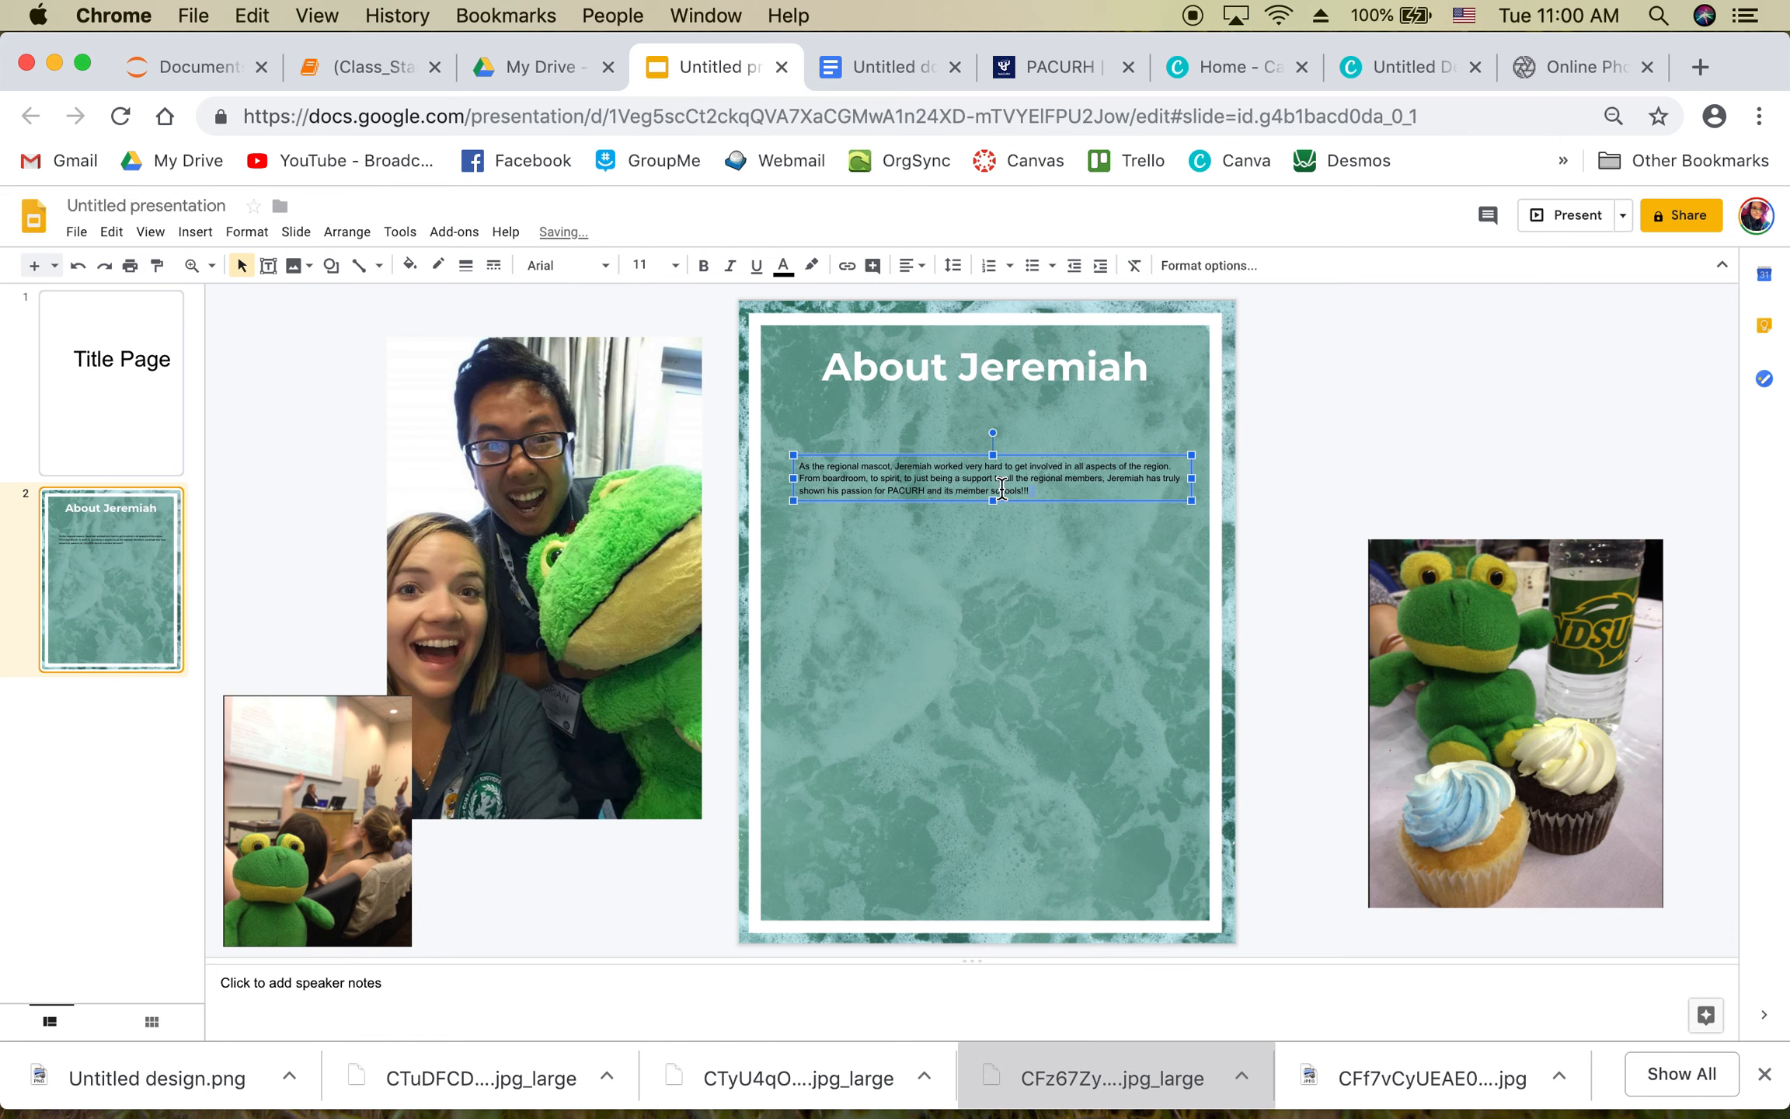
pyautogui.click(857, 62)
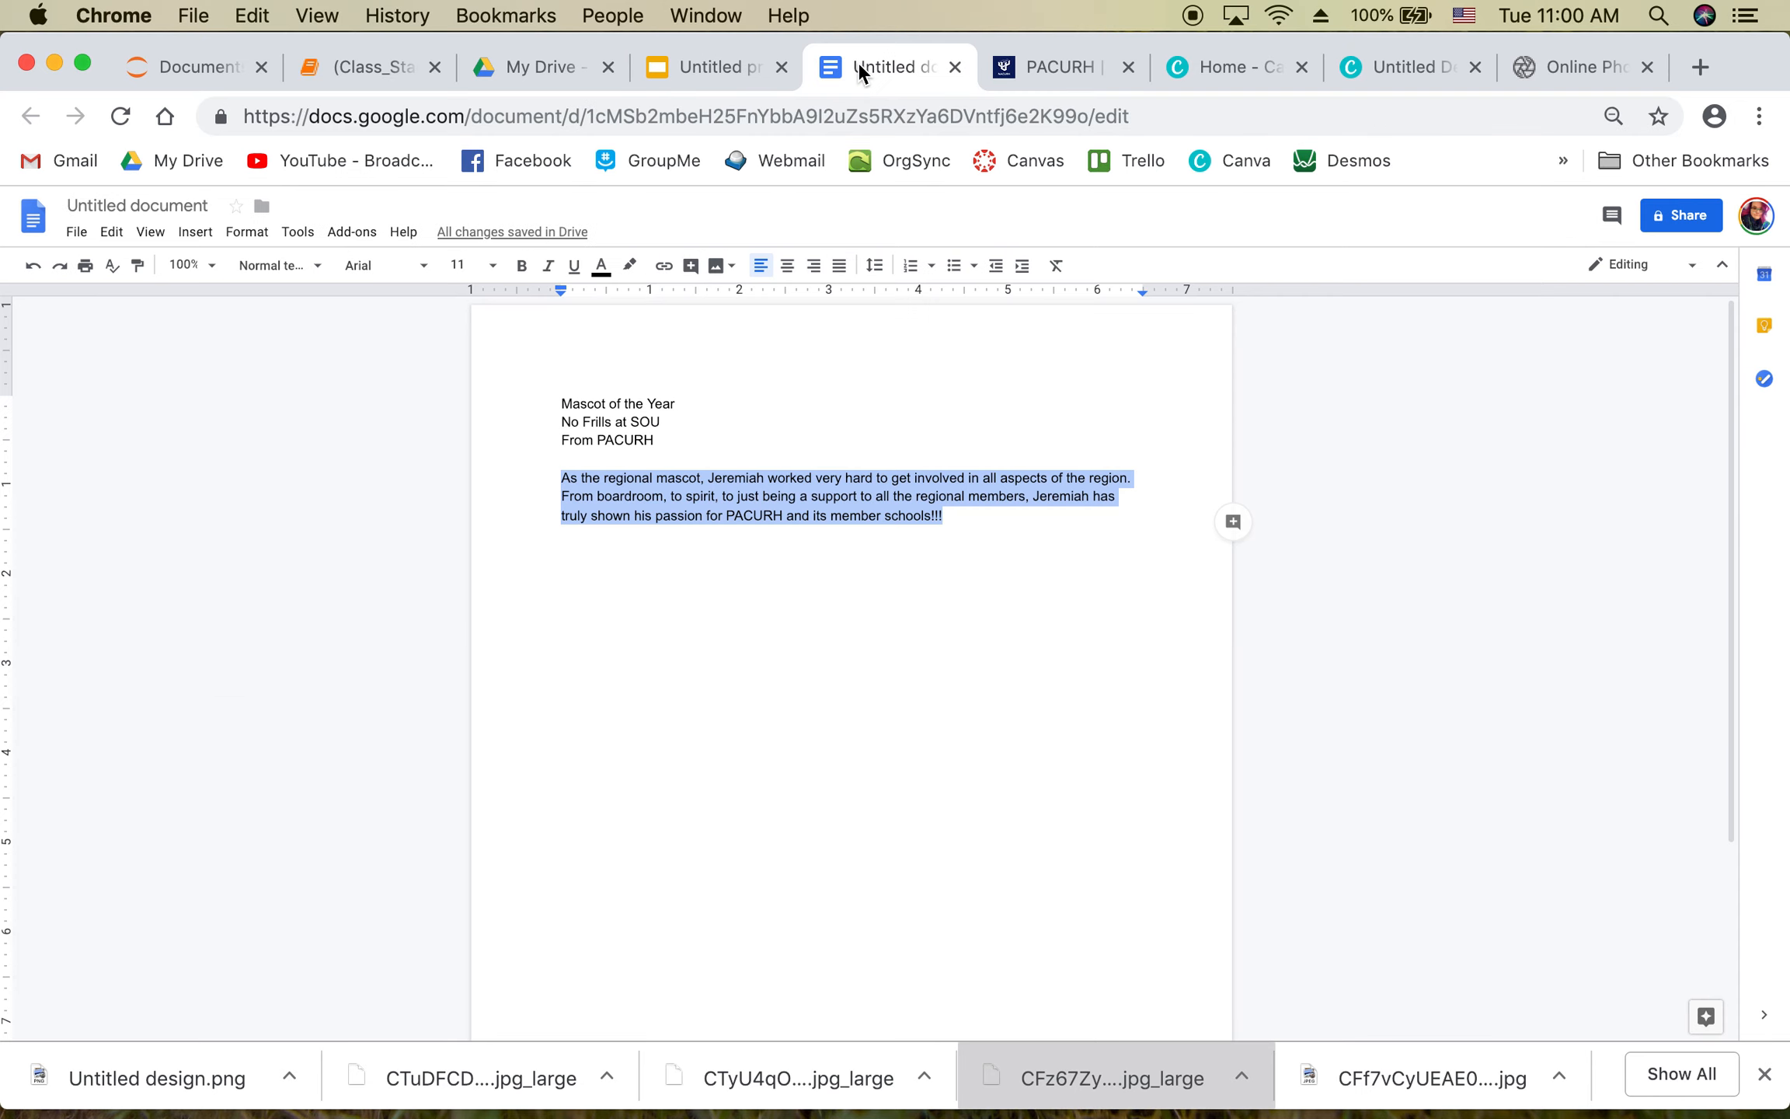
pyautogui.click(689, 73)
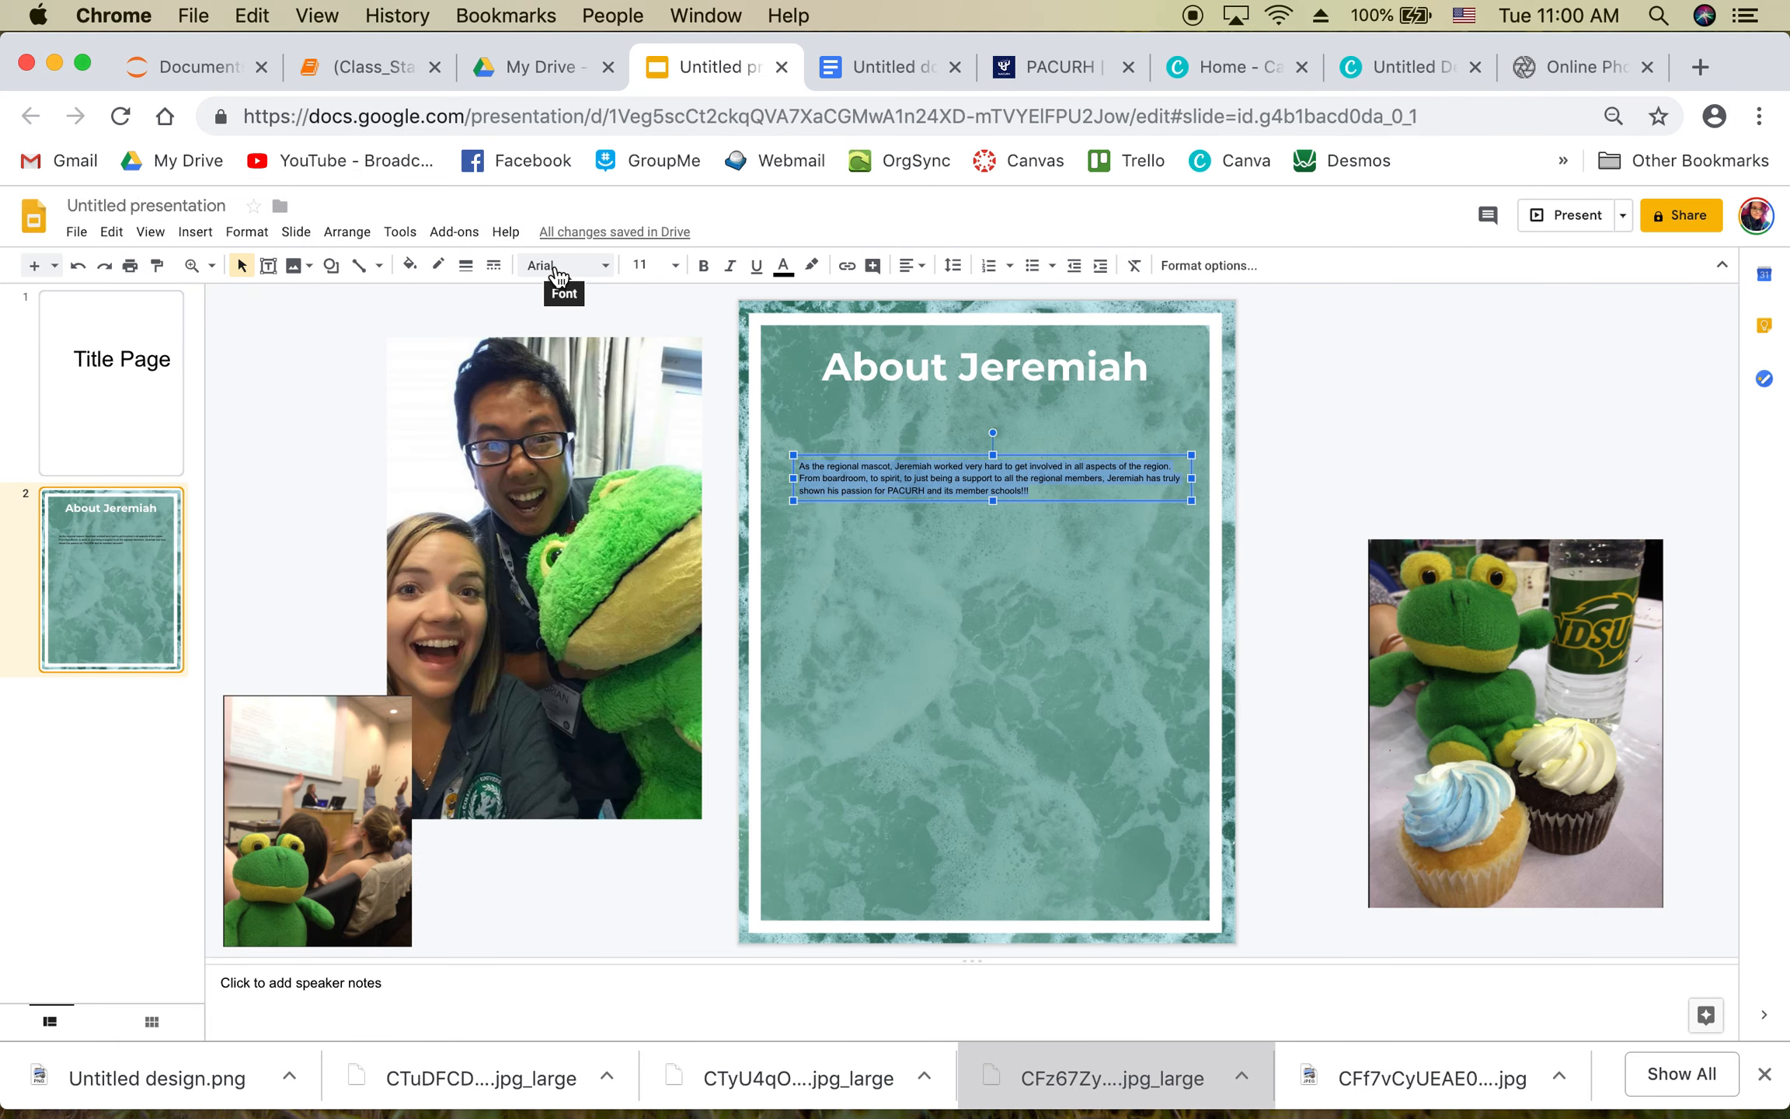
# Step: Format the mascot paragraph as Avenir, 12 pt, white and bold
pyautogui.click(557, 274)
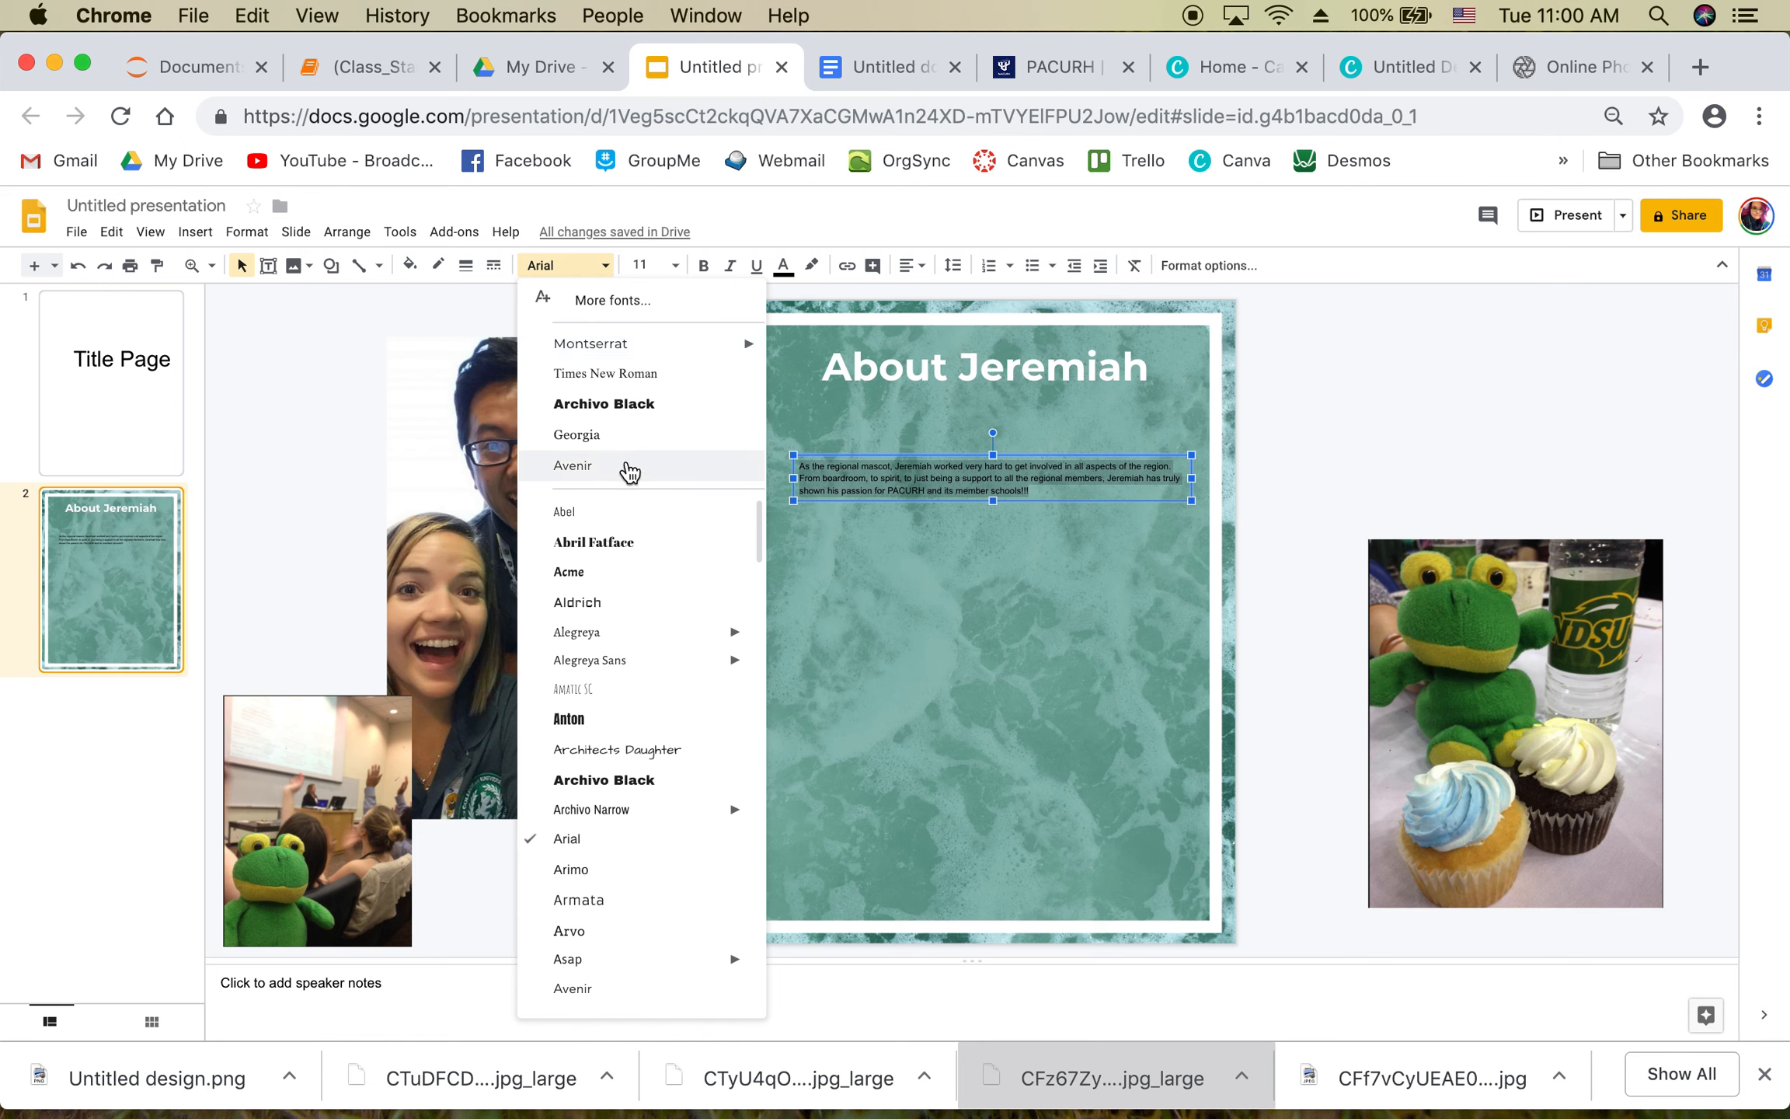
pyautogui.click(629, 468)
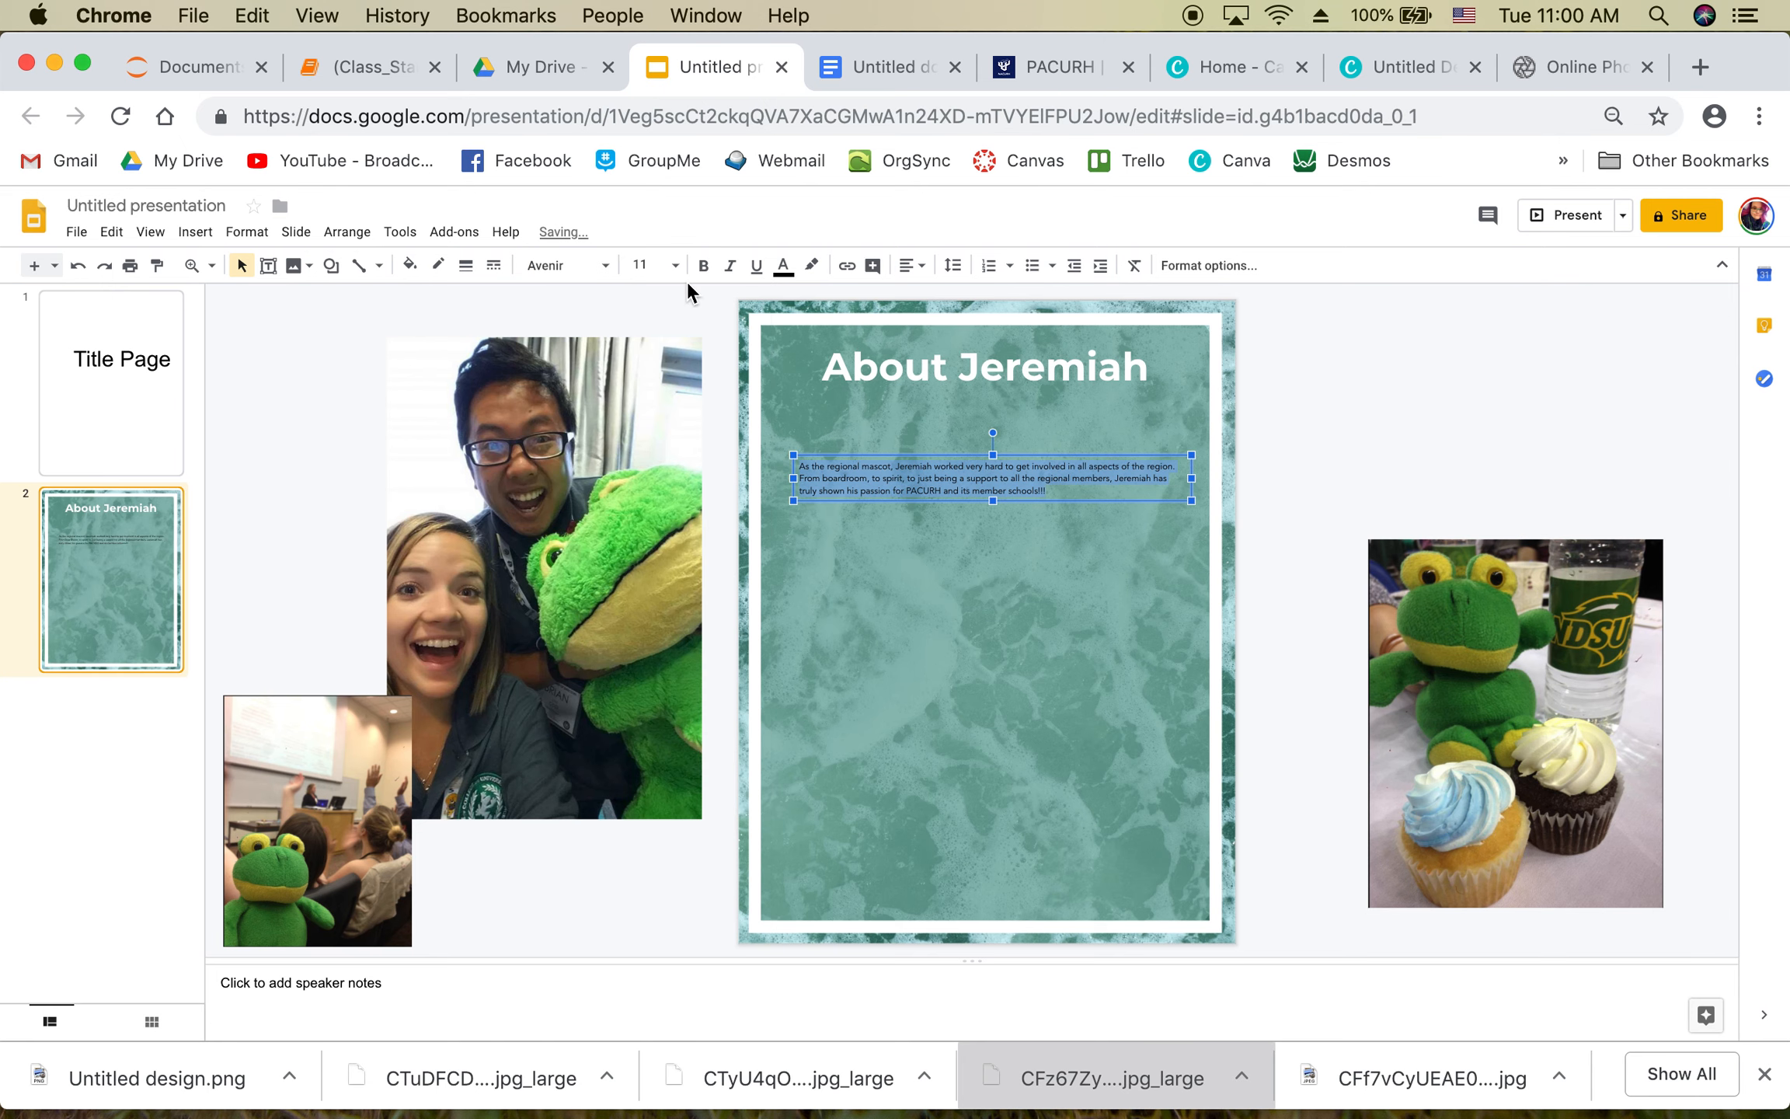
pyautogui.click(659, 265)
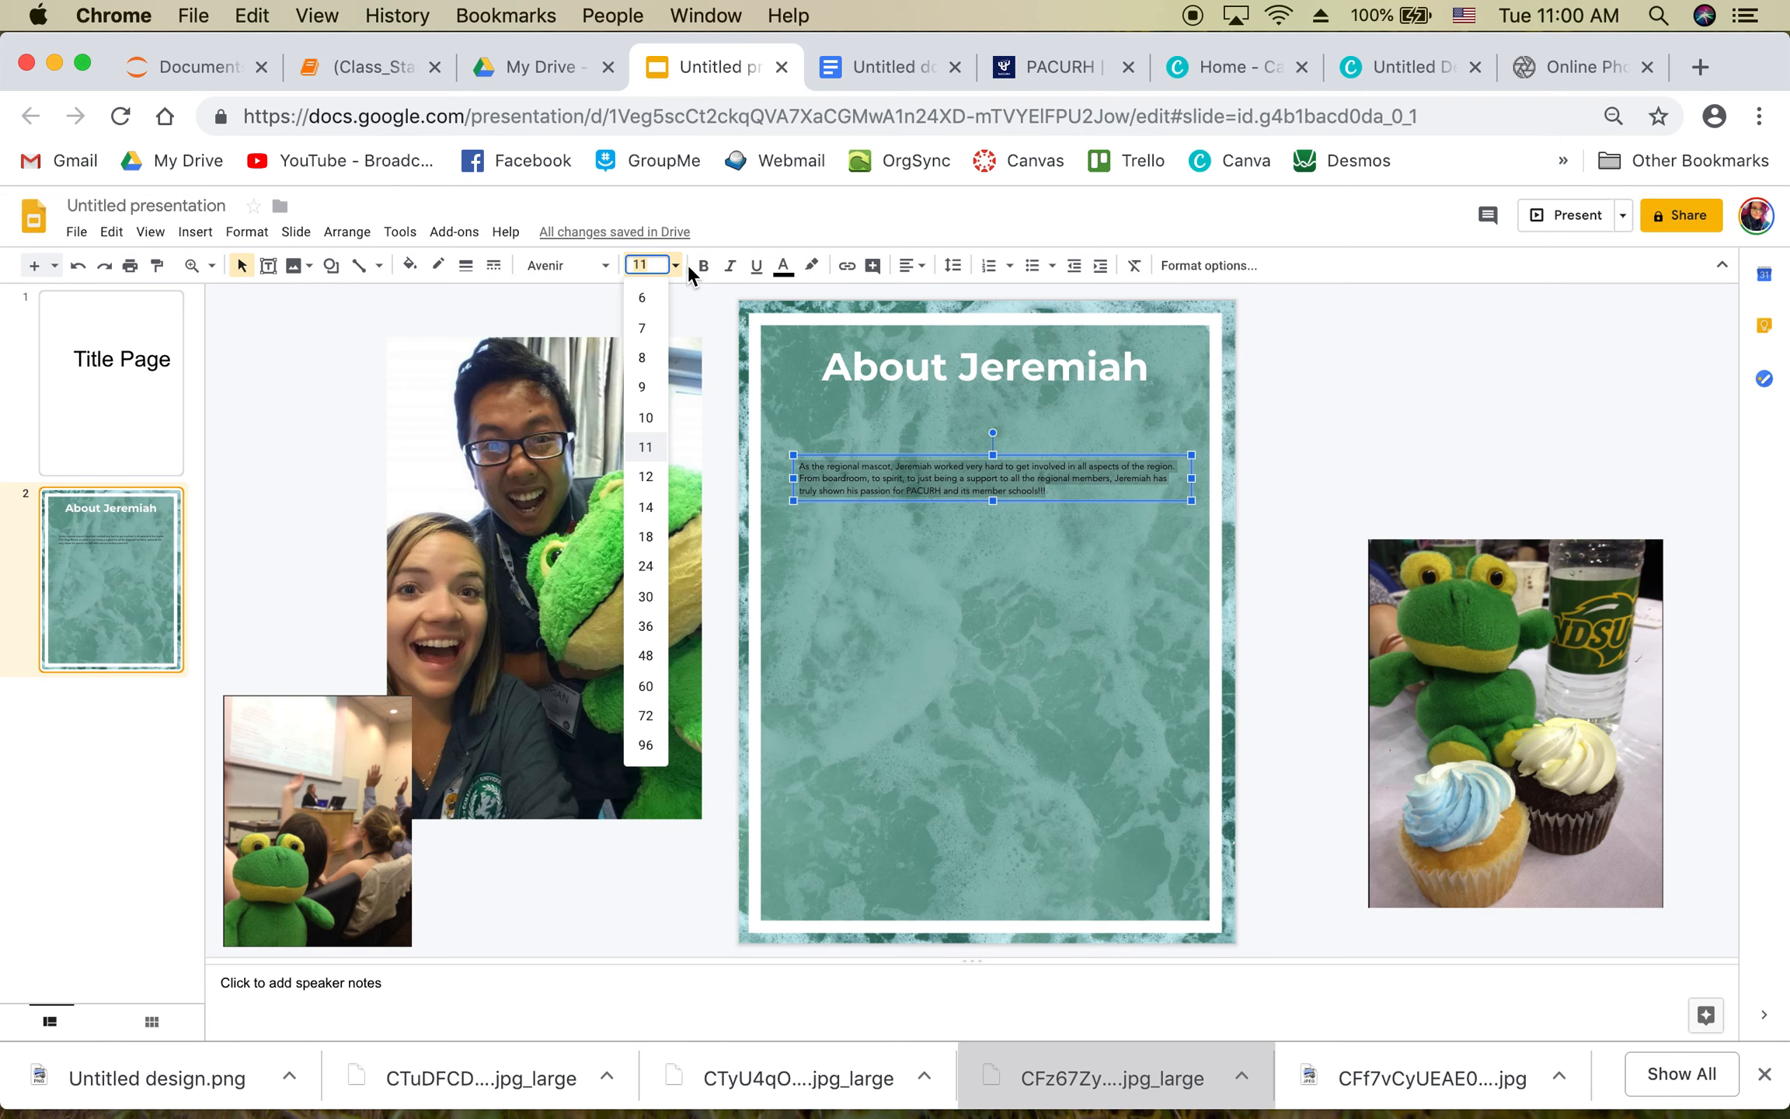
pyautogui.press('BackSpace')
pyautogui.write('2')
pyautogui.press('Return')
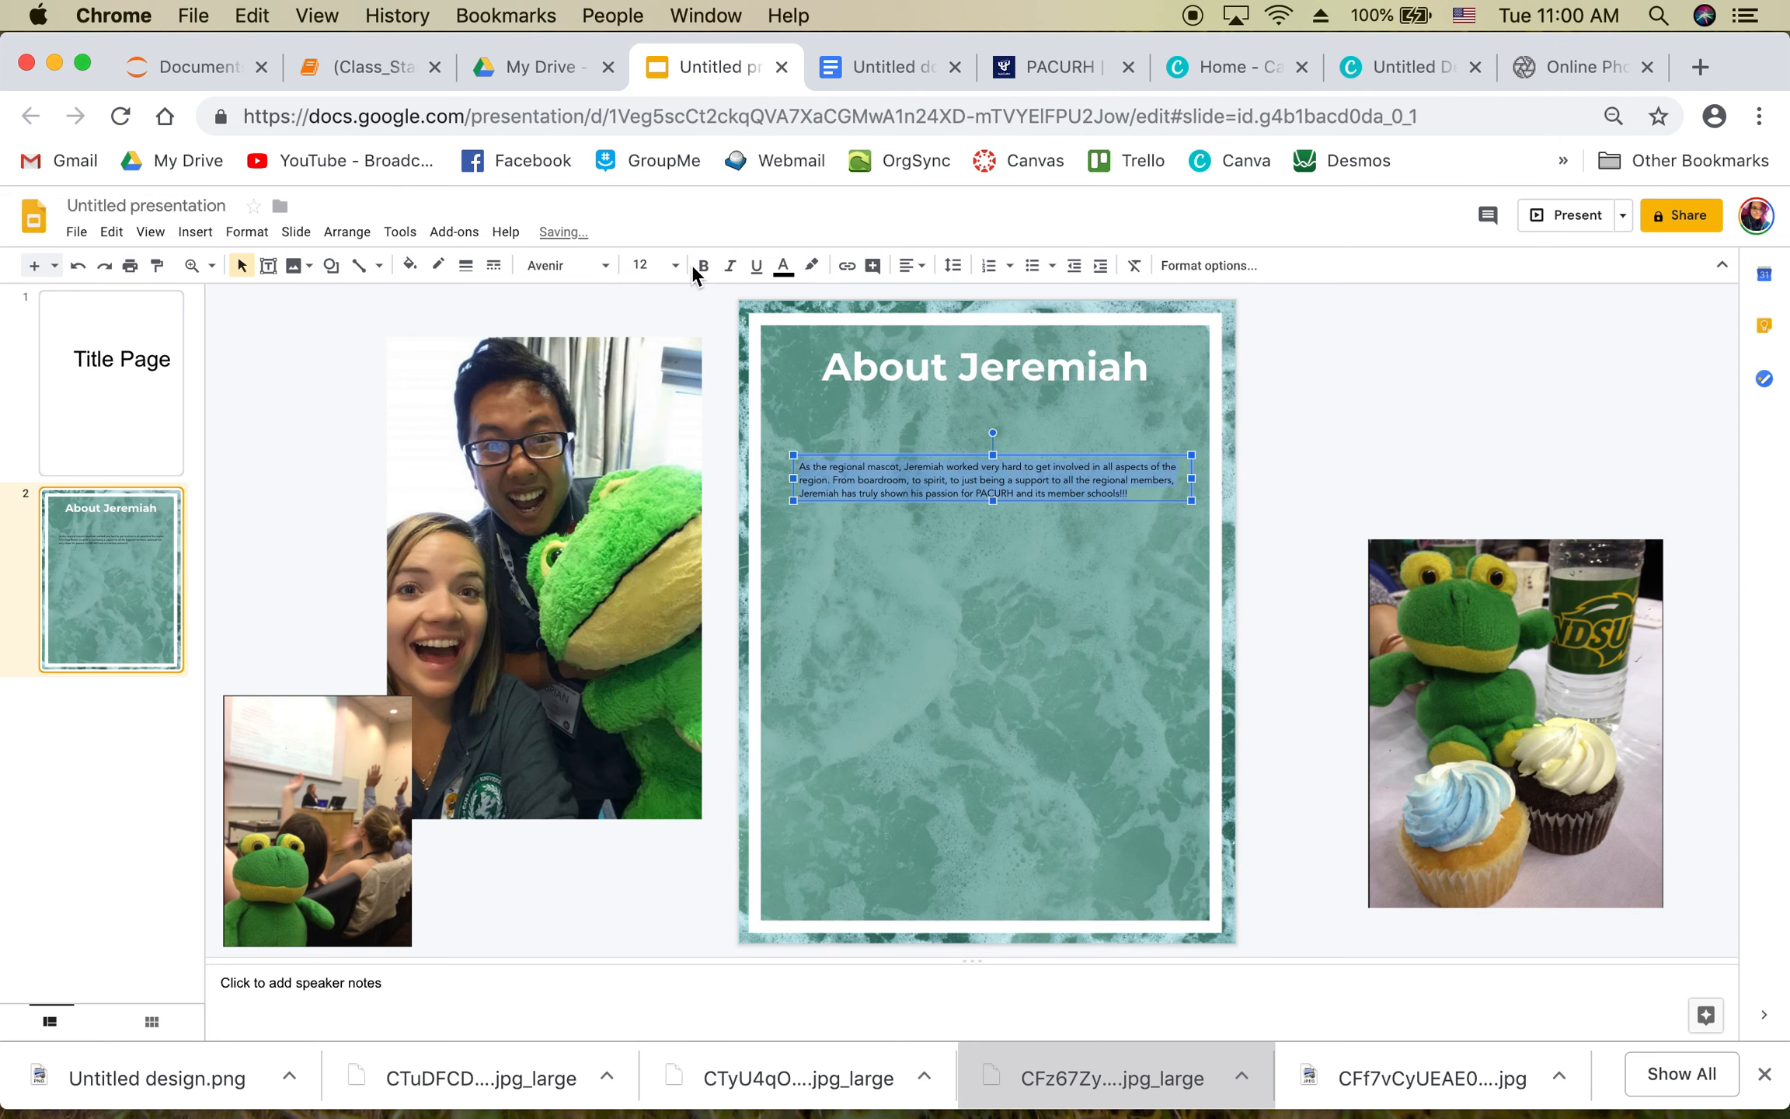
pyautogui.click(783, 266)
pyautogui.click(943, 299)
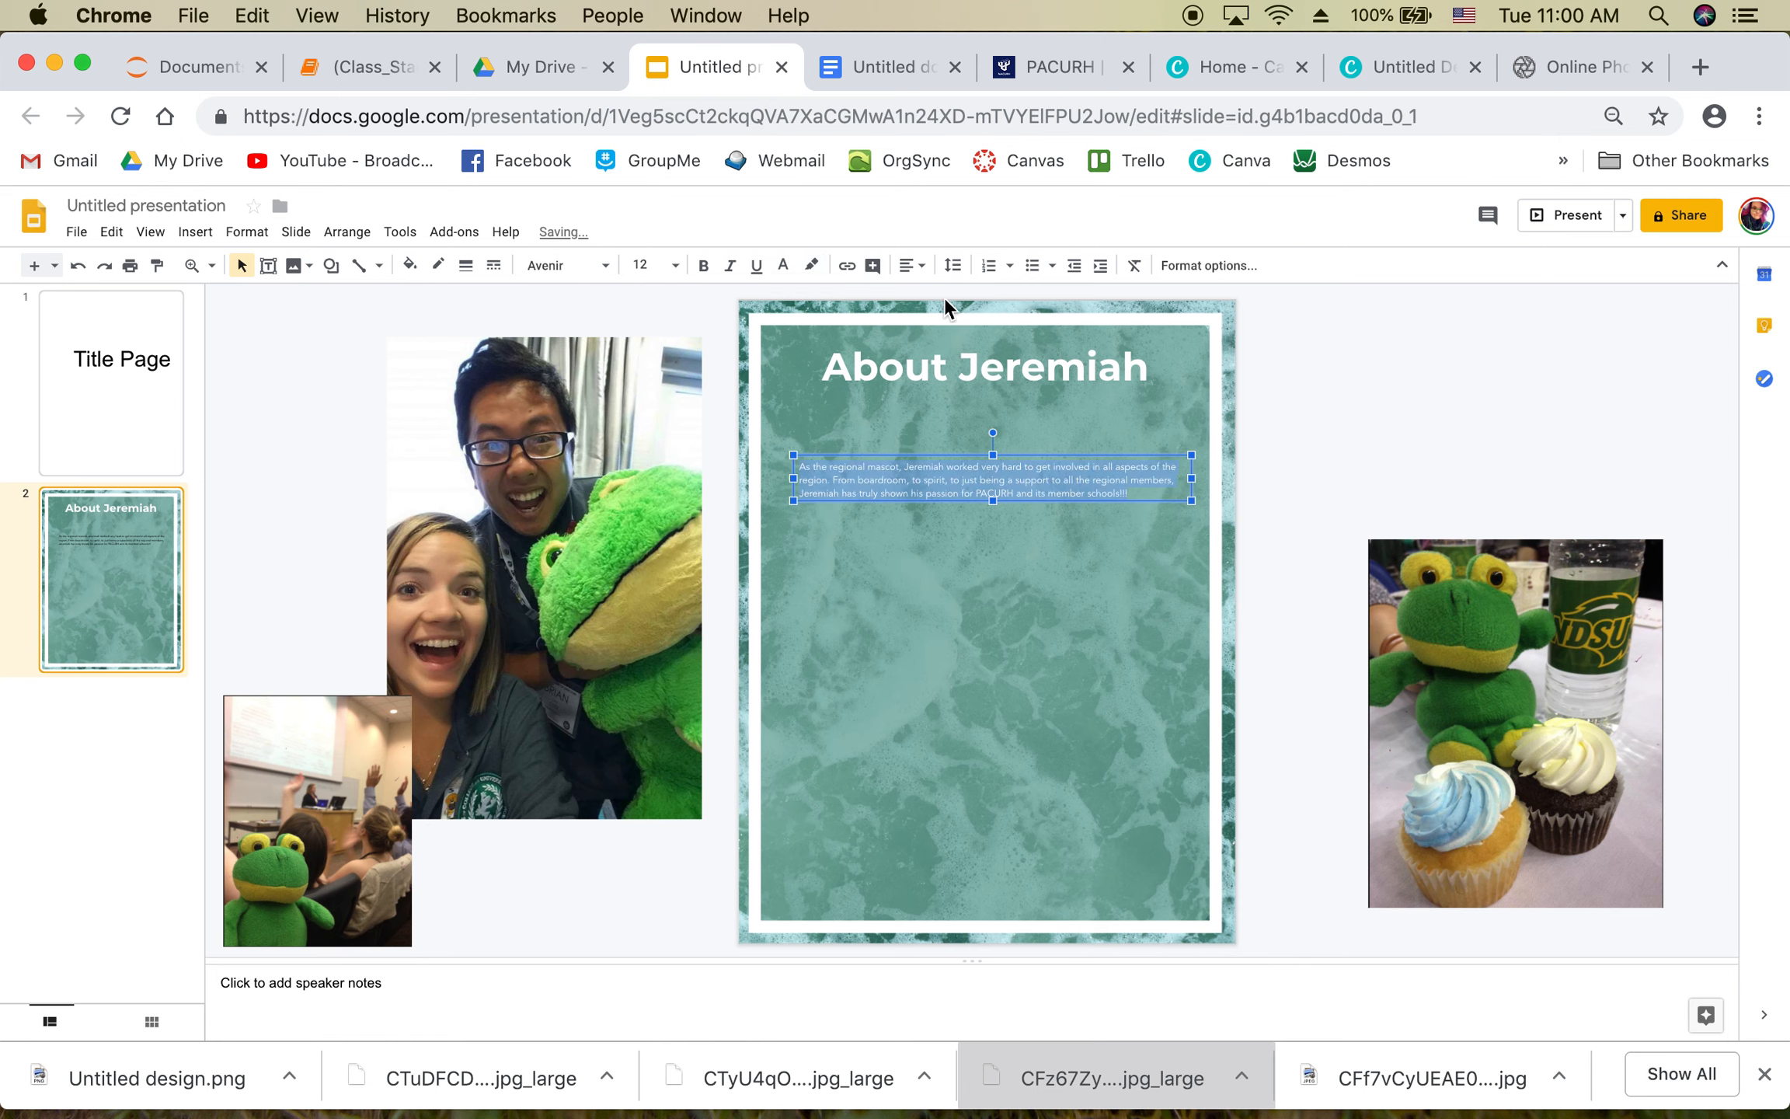
pyautogui.click(703, 266)
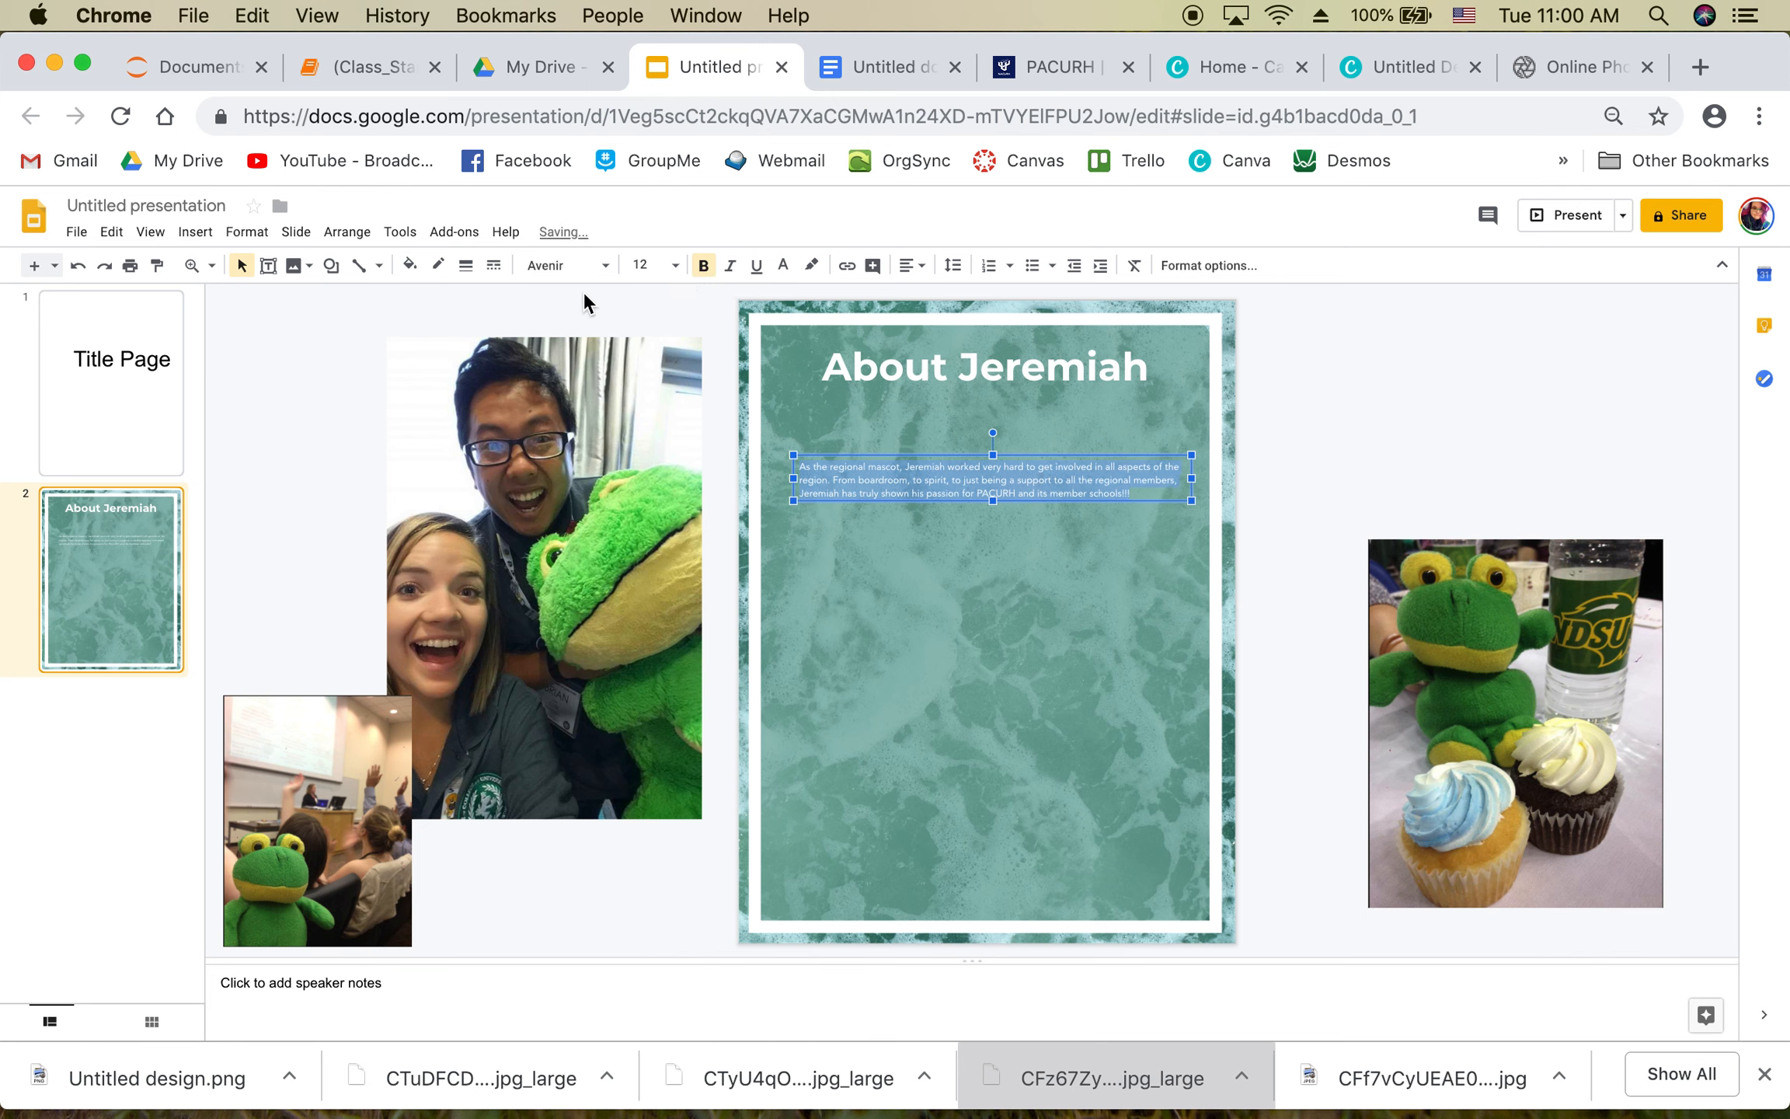
# Step: Change the paragraph's font to Montserrat Black
pyautogui.click(894, 480)
pyautogui.moveTo(1139, 491); pyautogui.dragTo(963, 481)
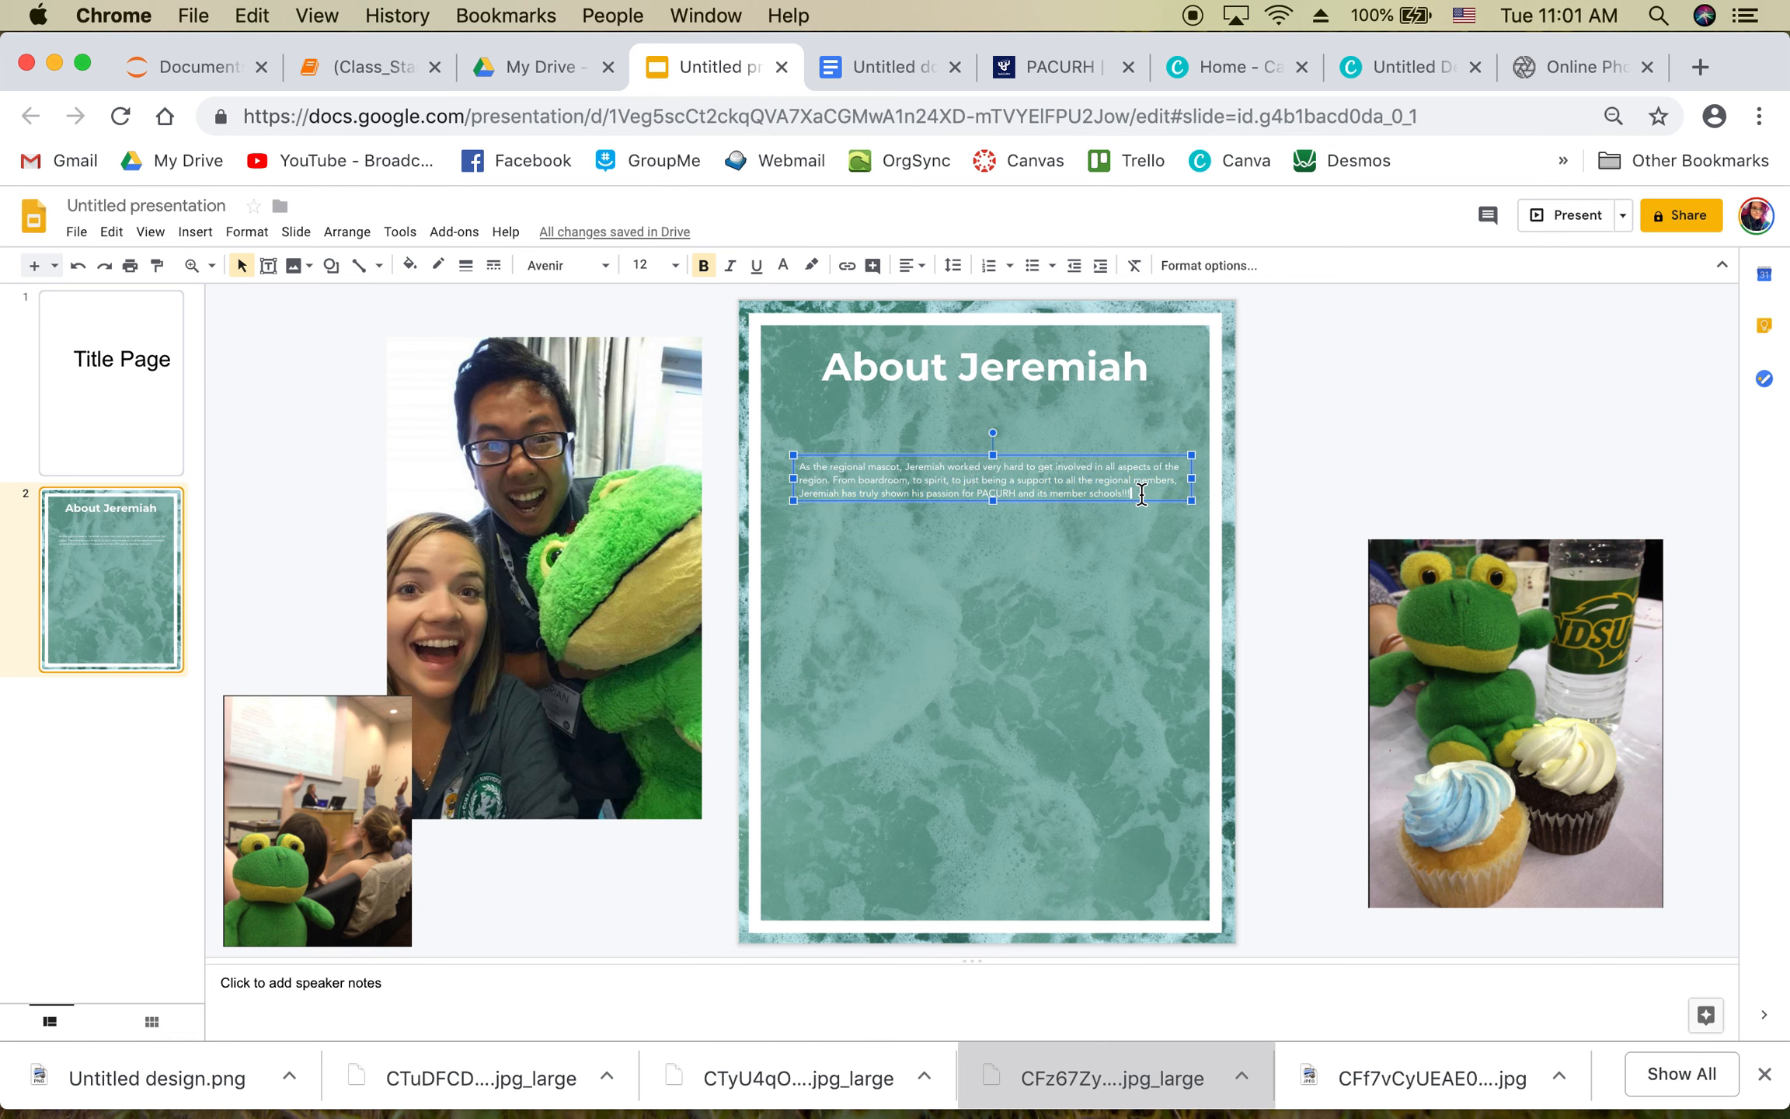
pyautogui.click(575, 265)
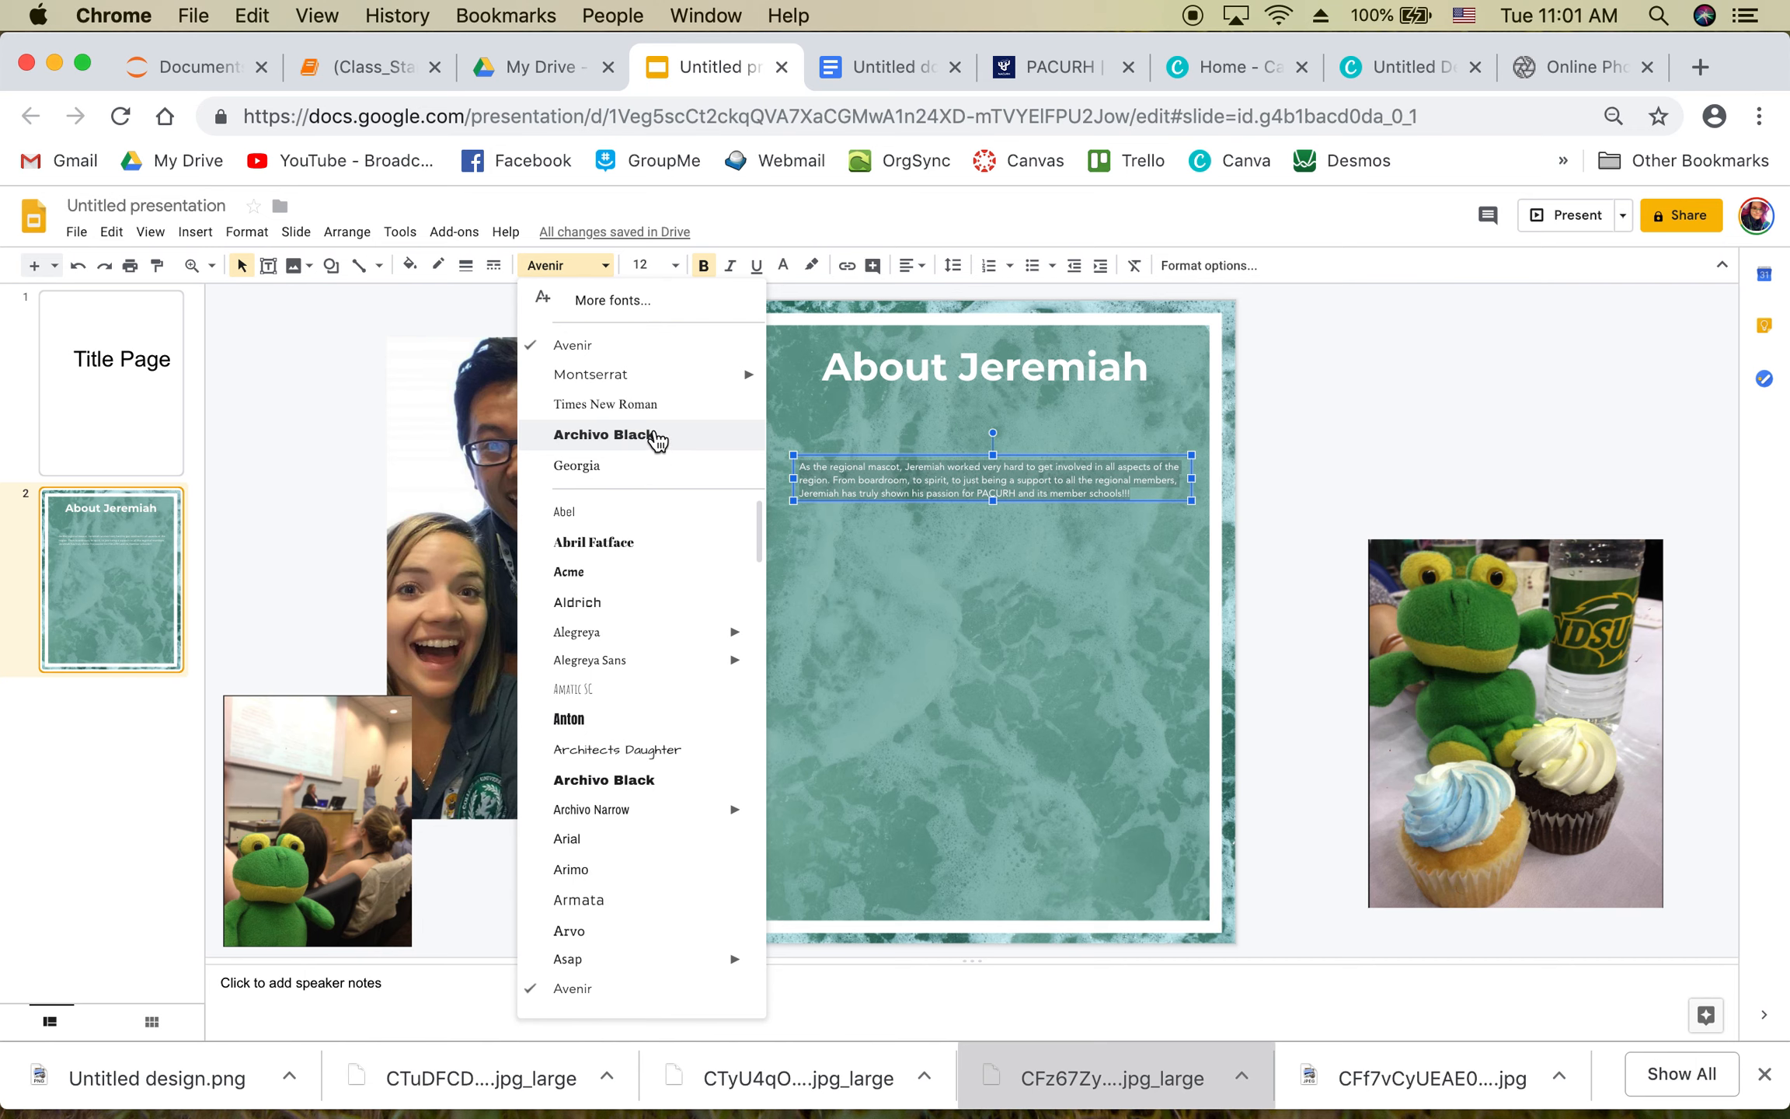
pyautogui.moveTo(657, 383)
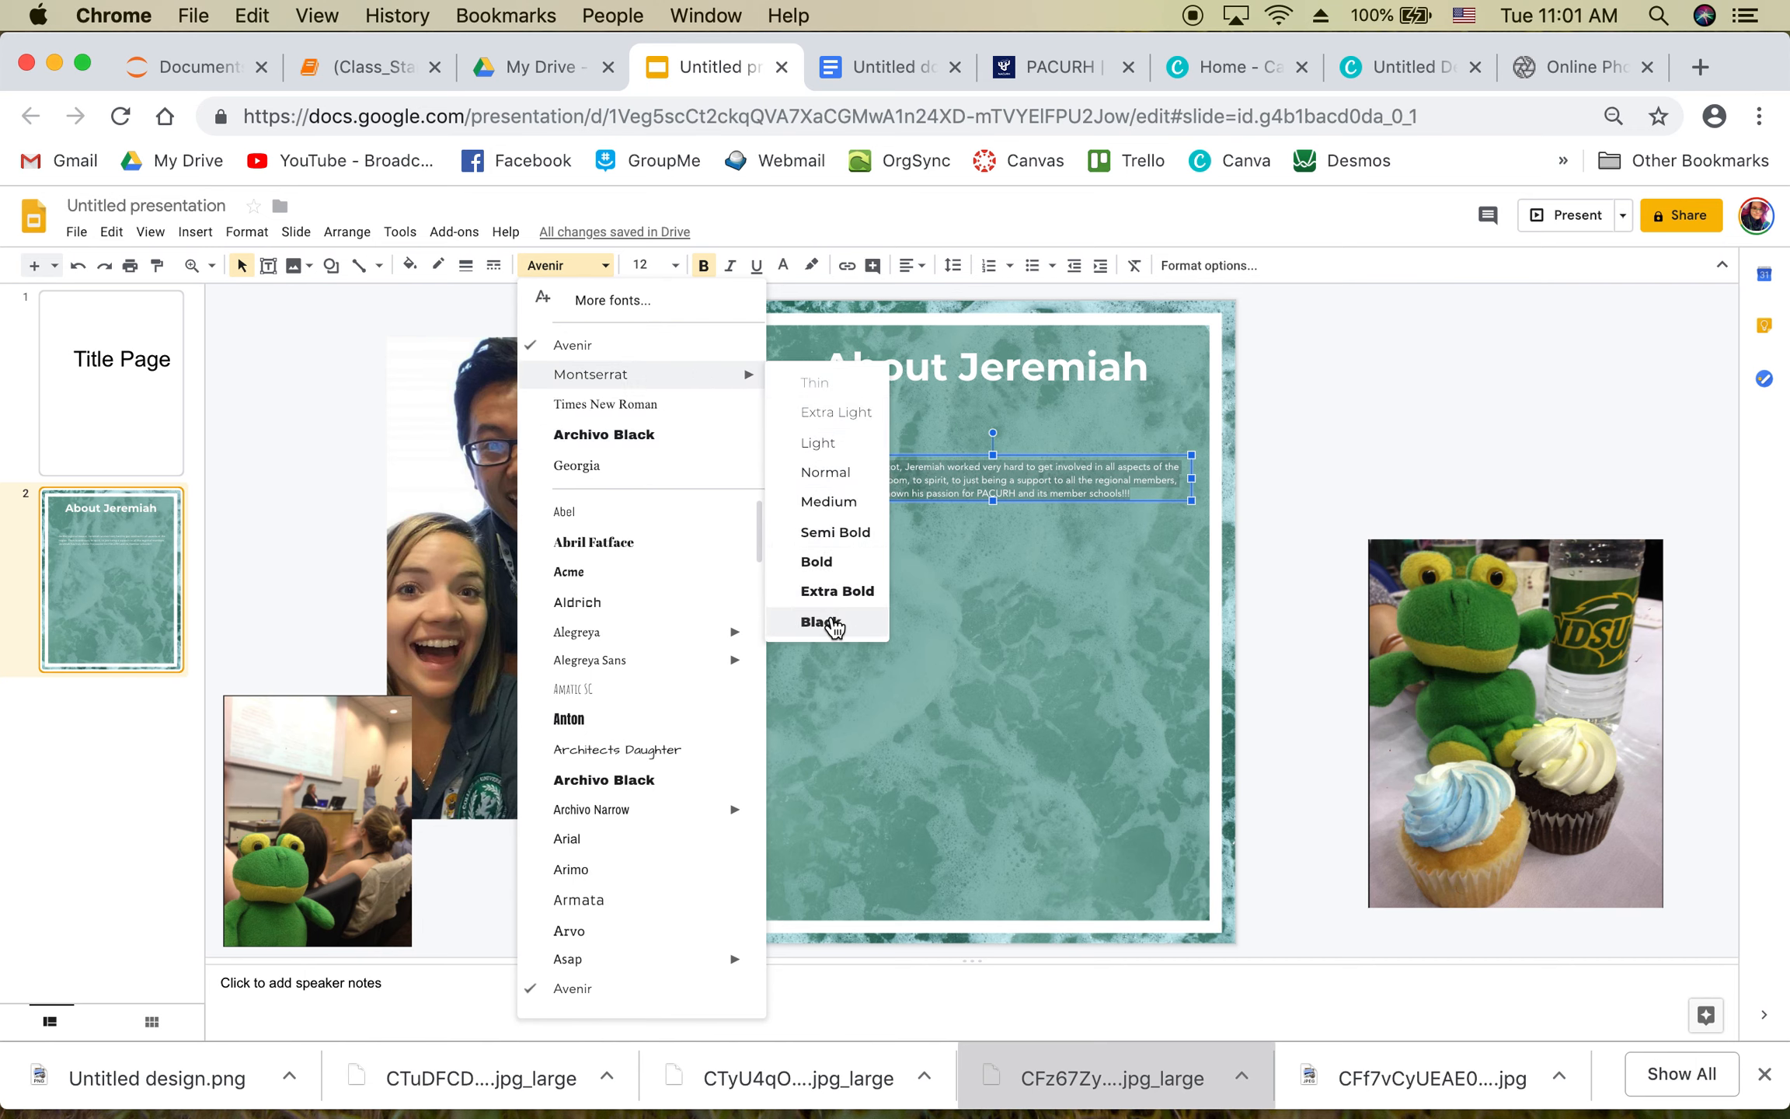
pyautogui.click(828, 623)
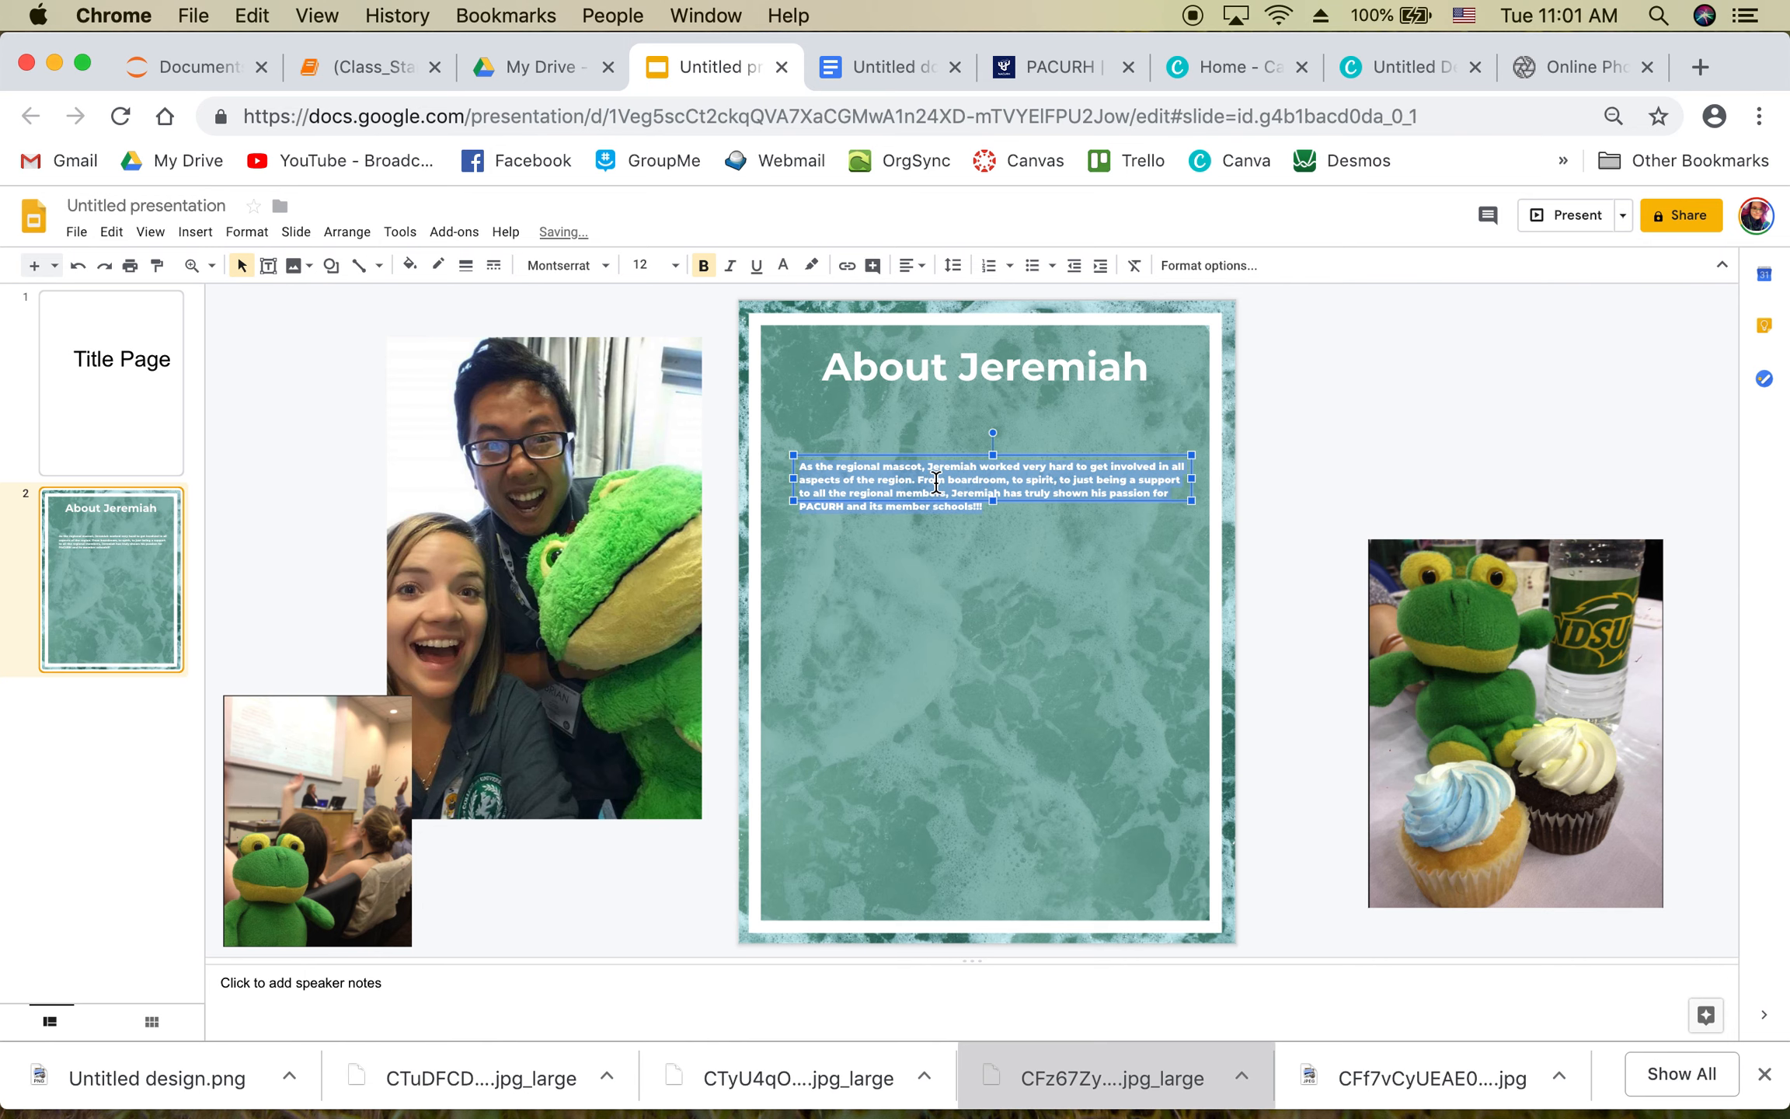
pyautogui.click(1299, 444)
# Step: Narrow the mascot paragraph box from the left and nudge it up
pyautogui.click(1063, 491)
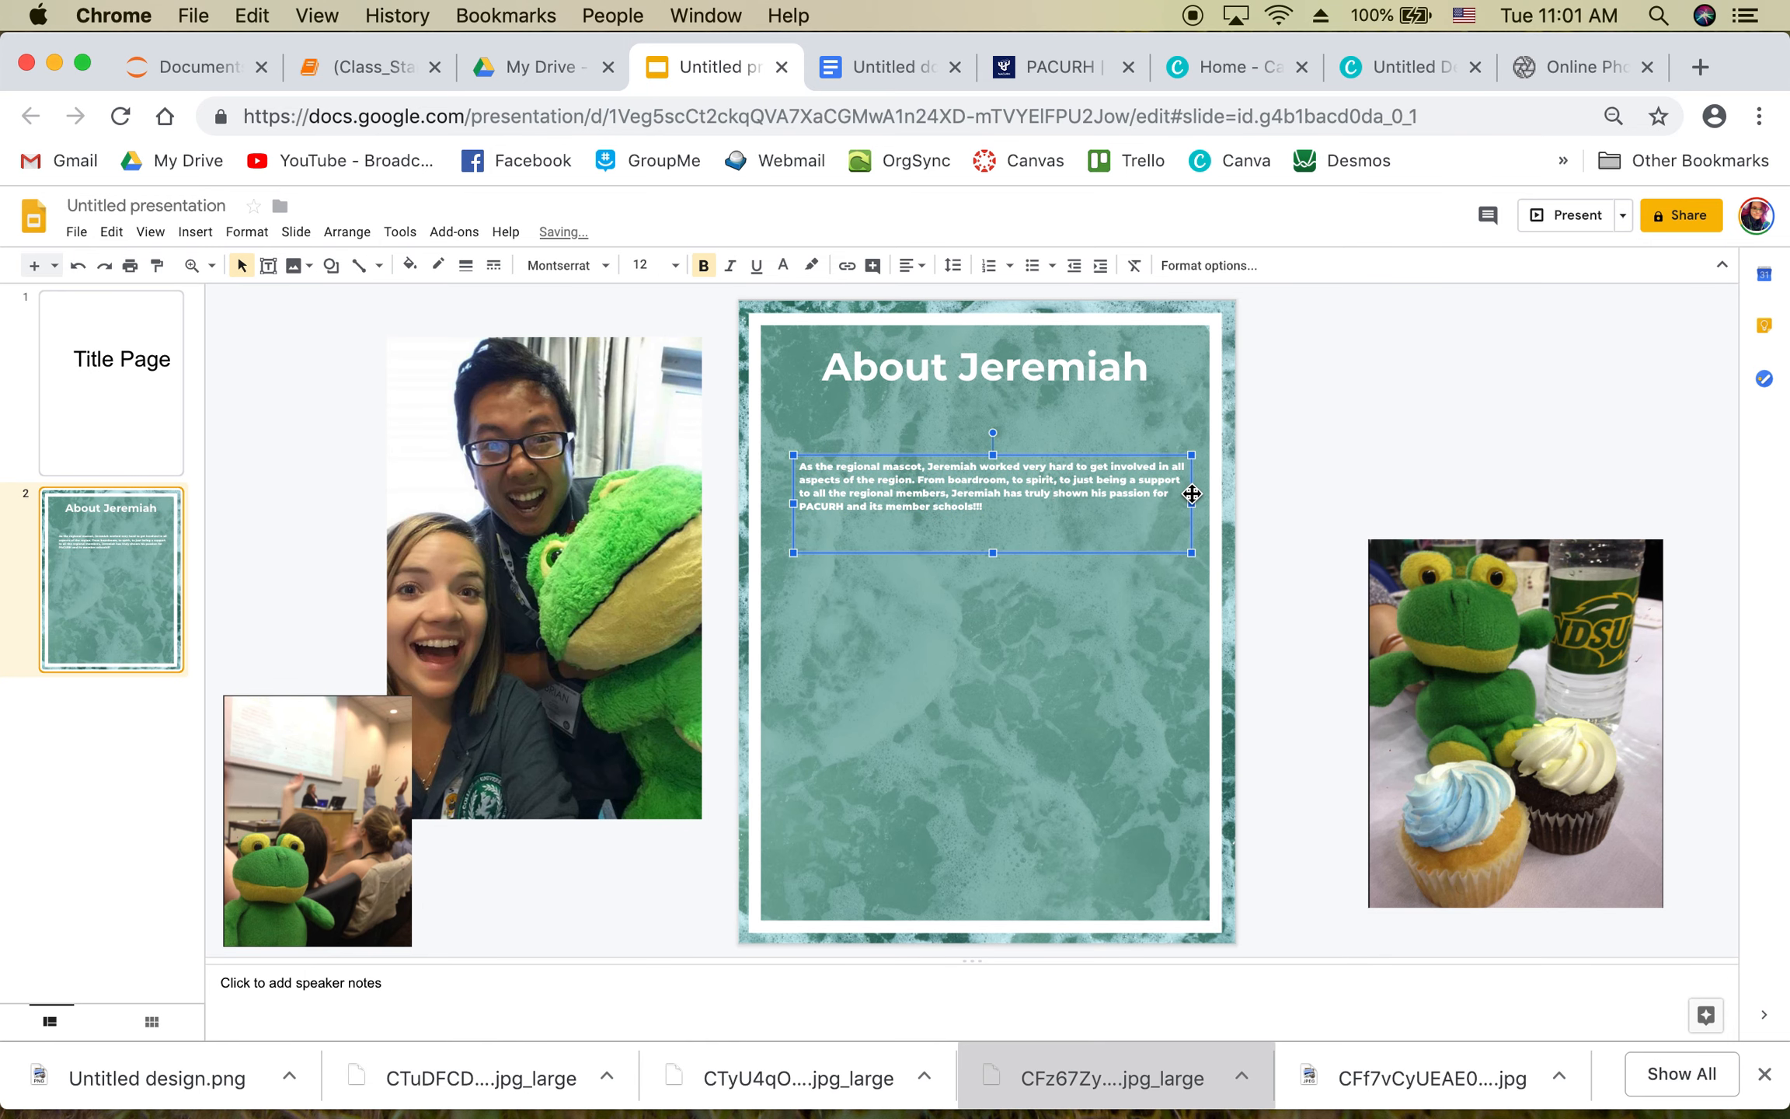
pyautogui.moveTo(797, 507); pyautogui.dragTo(938, 505)
pyautogui.moveTo(1039, 454); pyautogui.dragTo(1038, 437)
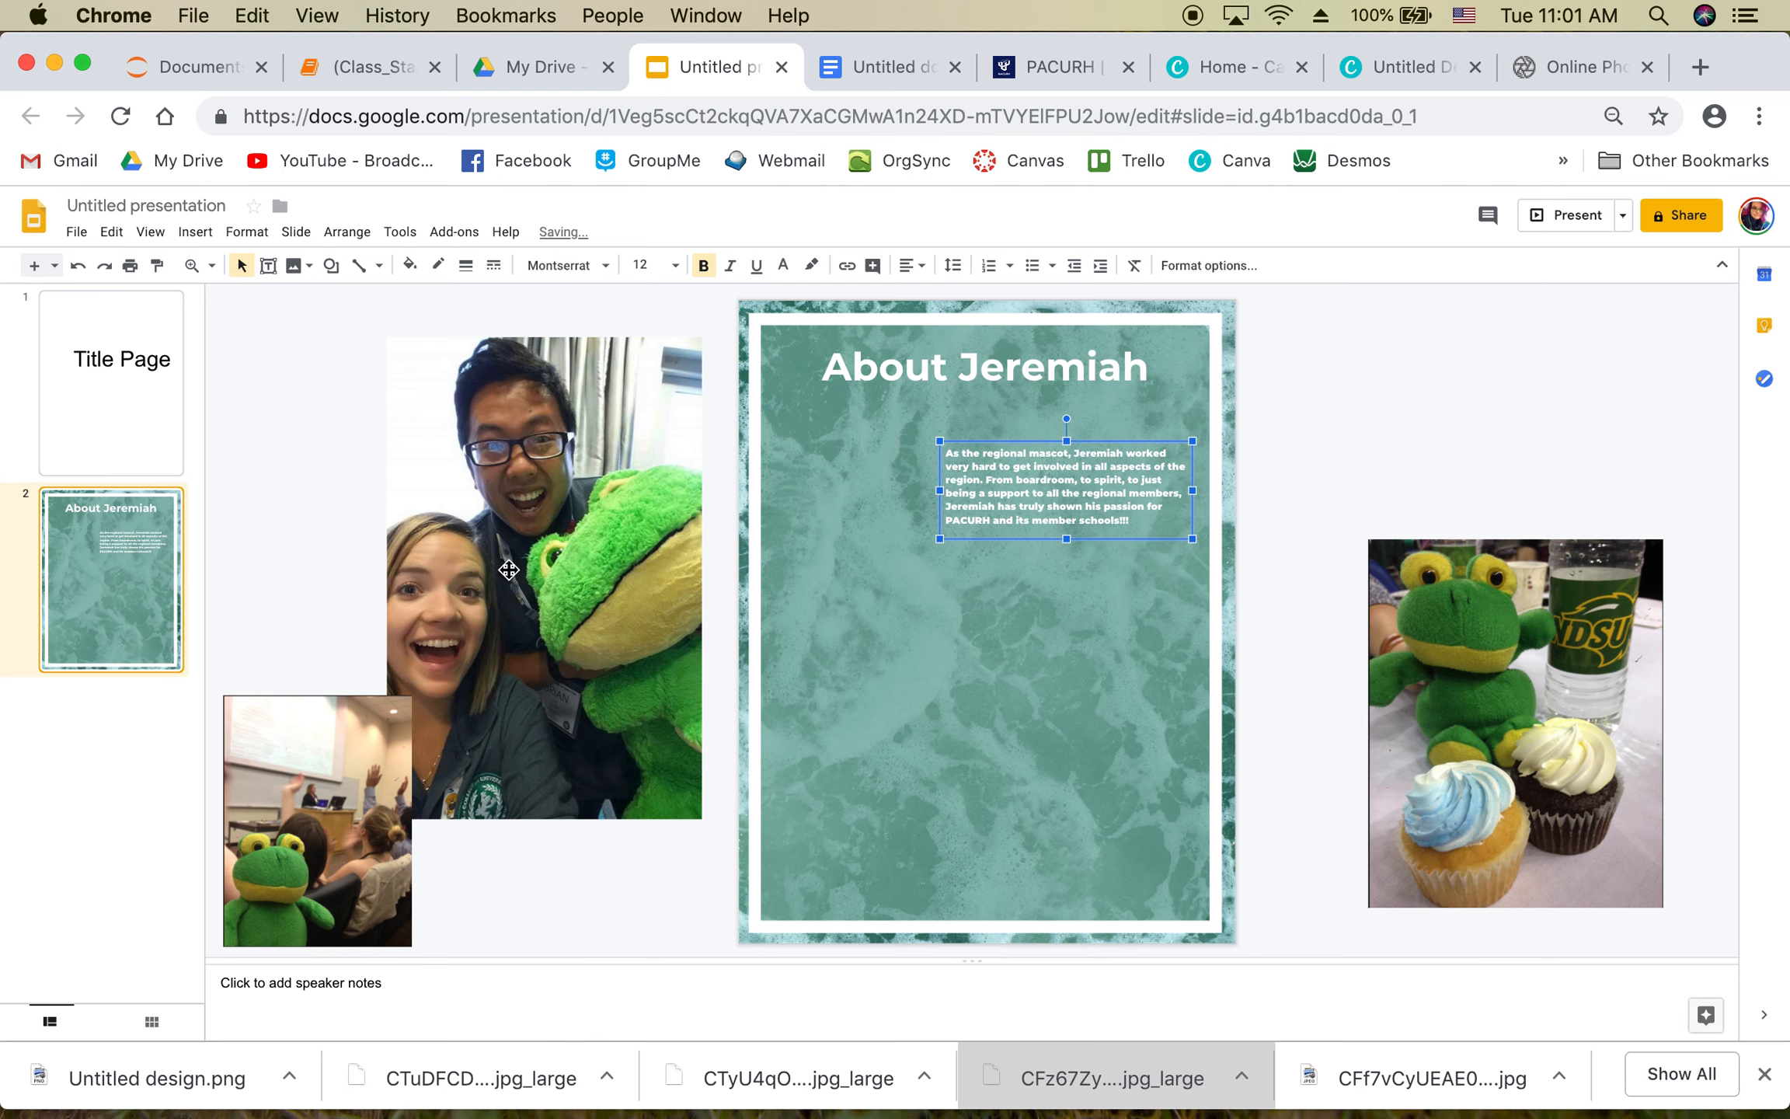
# Step: Move the classroom frog photo onto the slide and place a copy of the paragraph below it
pyautogui.moveTo(373, 807); pyautogui.dragTo(994, 490)
pyautogui.click(1022, 502)
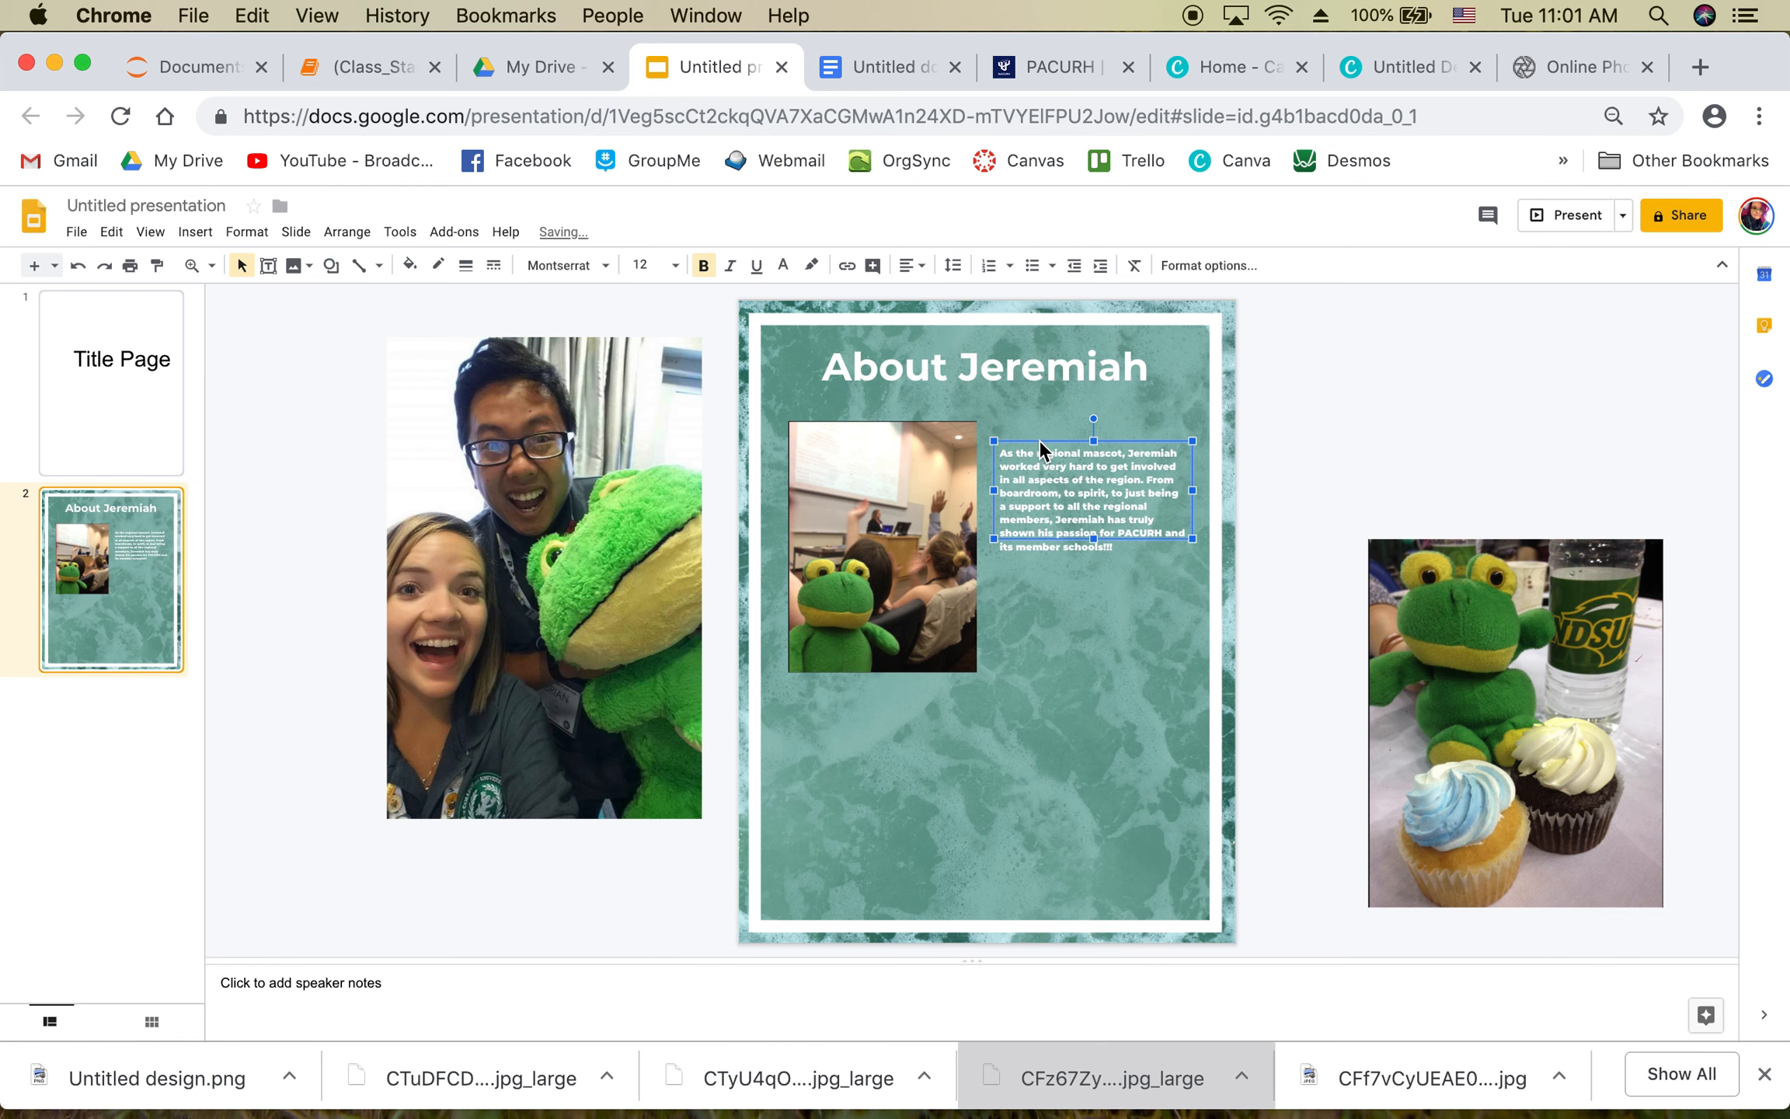
pyautogui.moveTo(1039, 439); pyautogui.dragTo(829, 675)
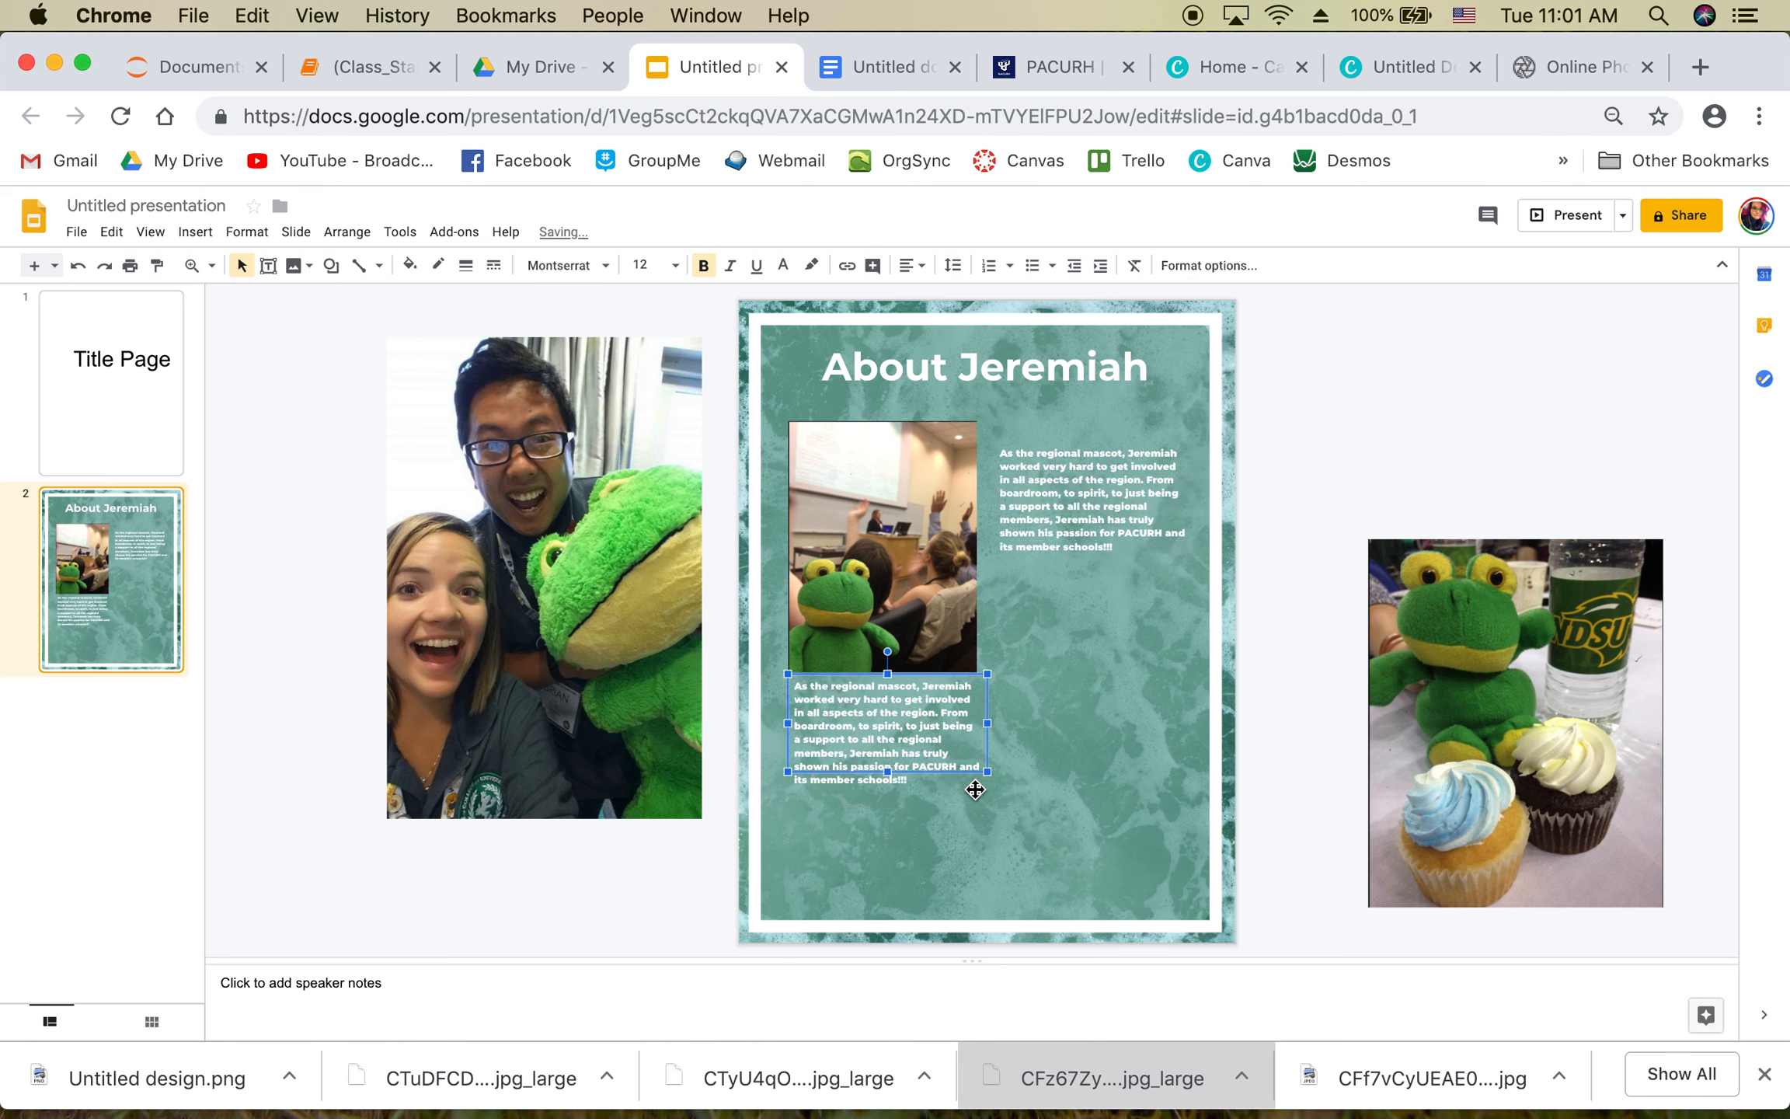
# Step: Replace the copied text with the italic caption 'Above: Jeremiah T Frog working (or playing) in boardroom.'
pyautogui.moveTo(887, 772); pyautogui.dragTo(888, 818)
pyautogui.doubleClick(895, 754)
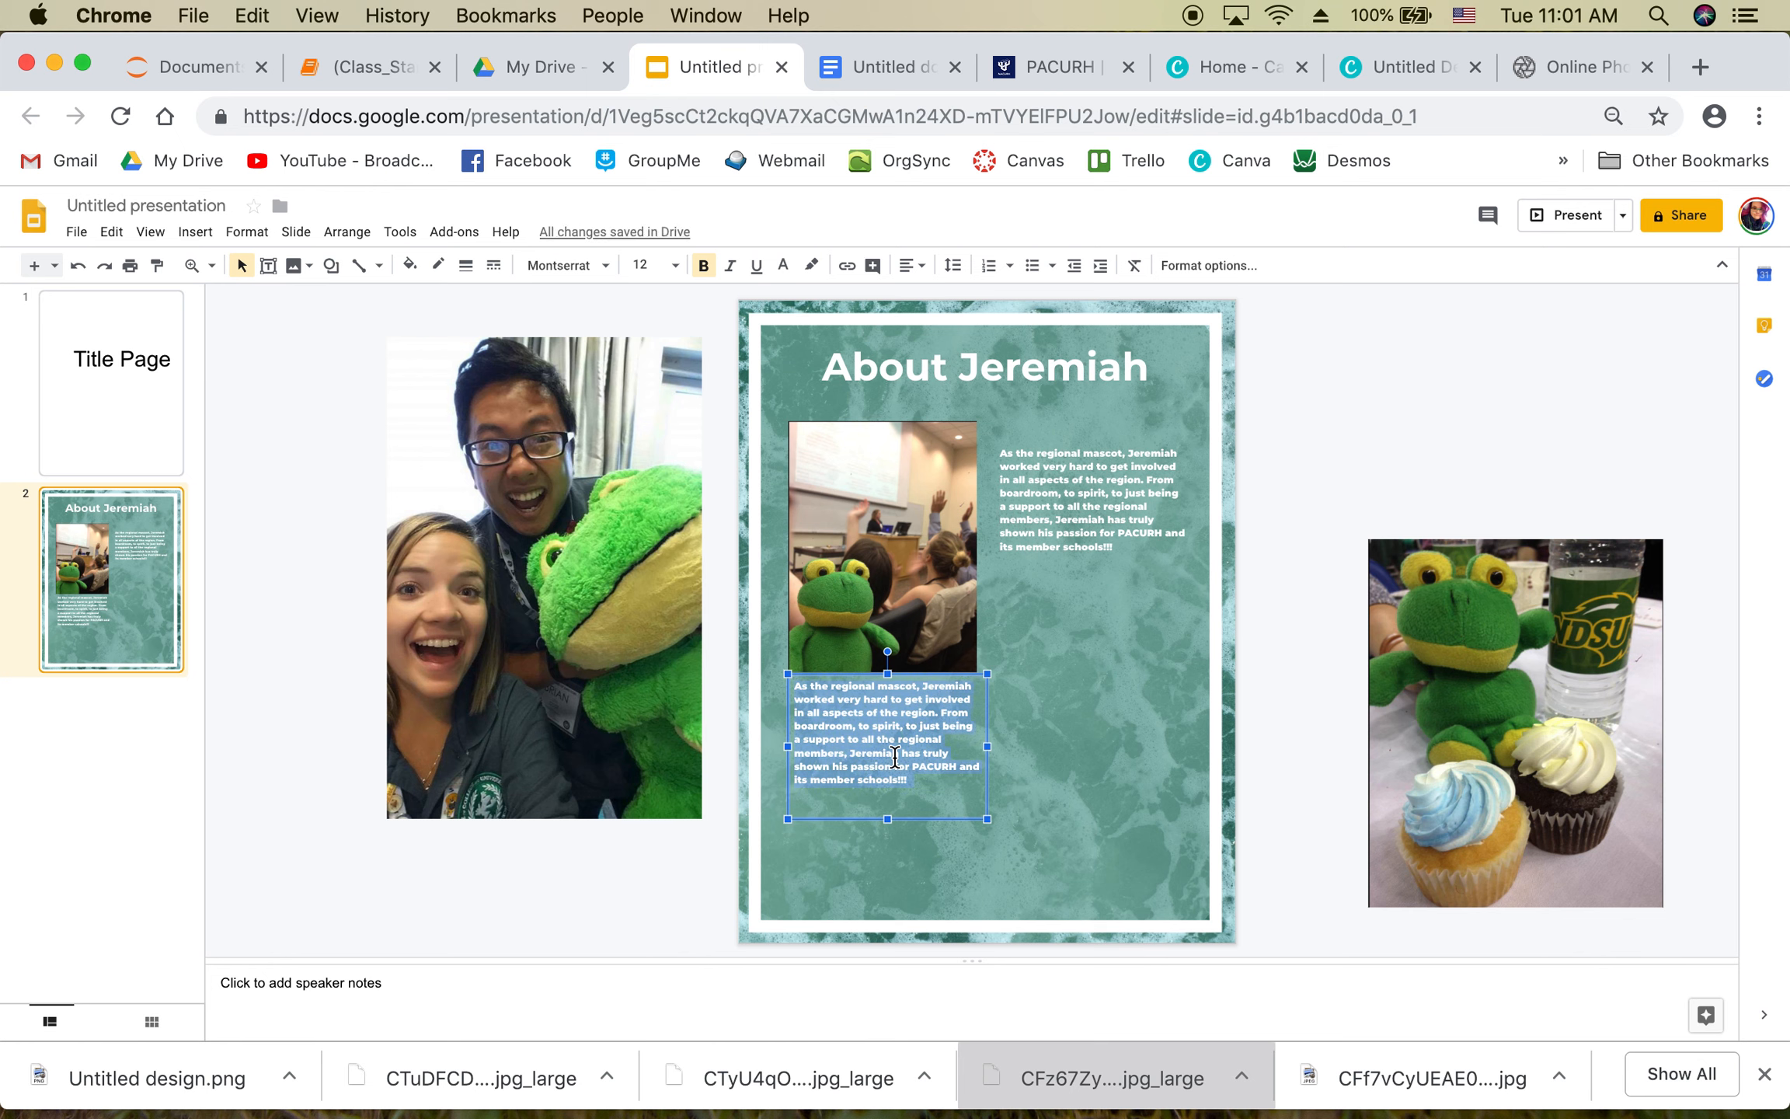
pyautogui.press('BackSpace')
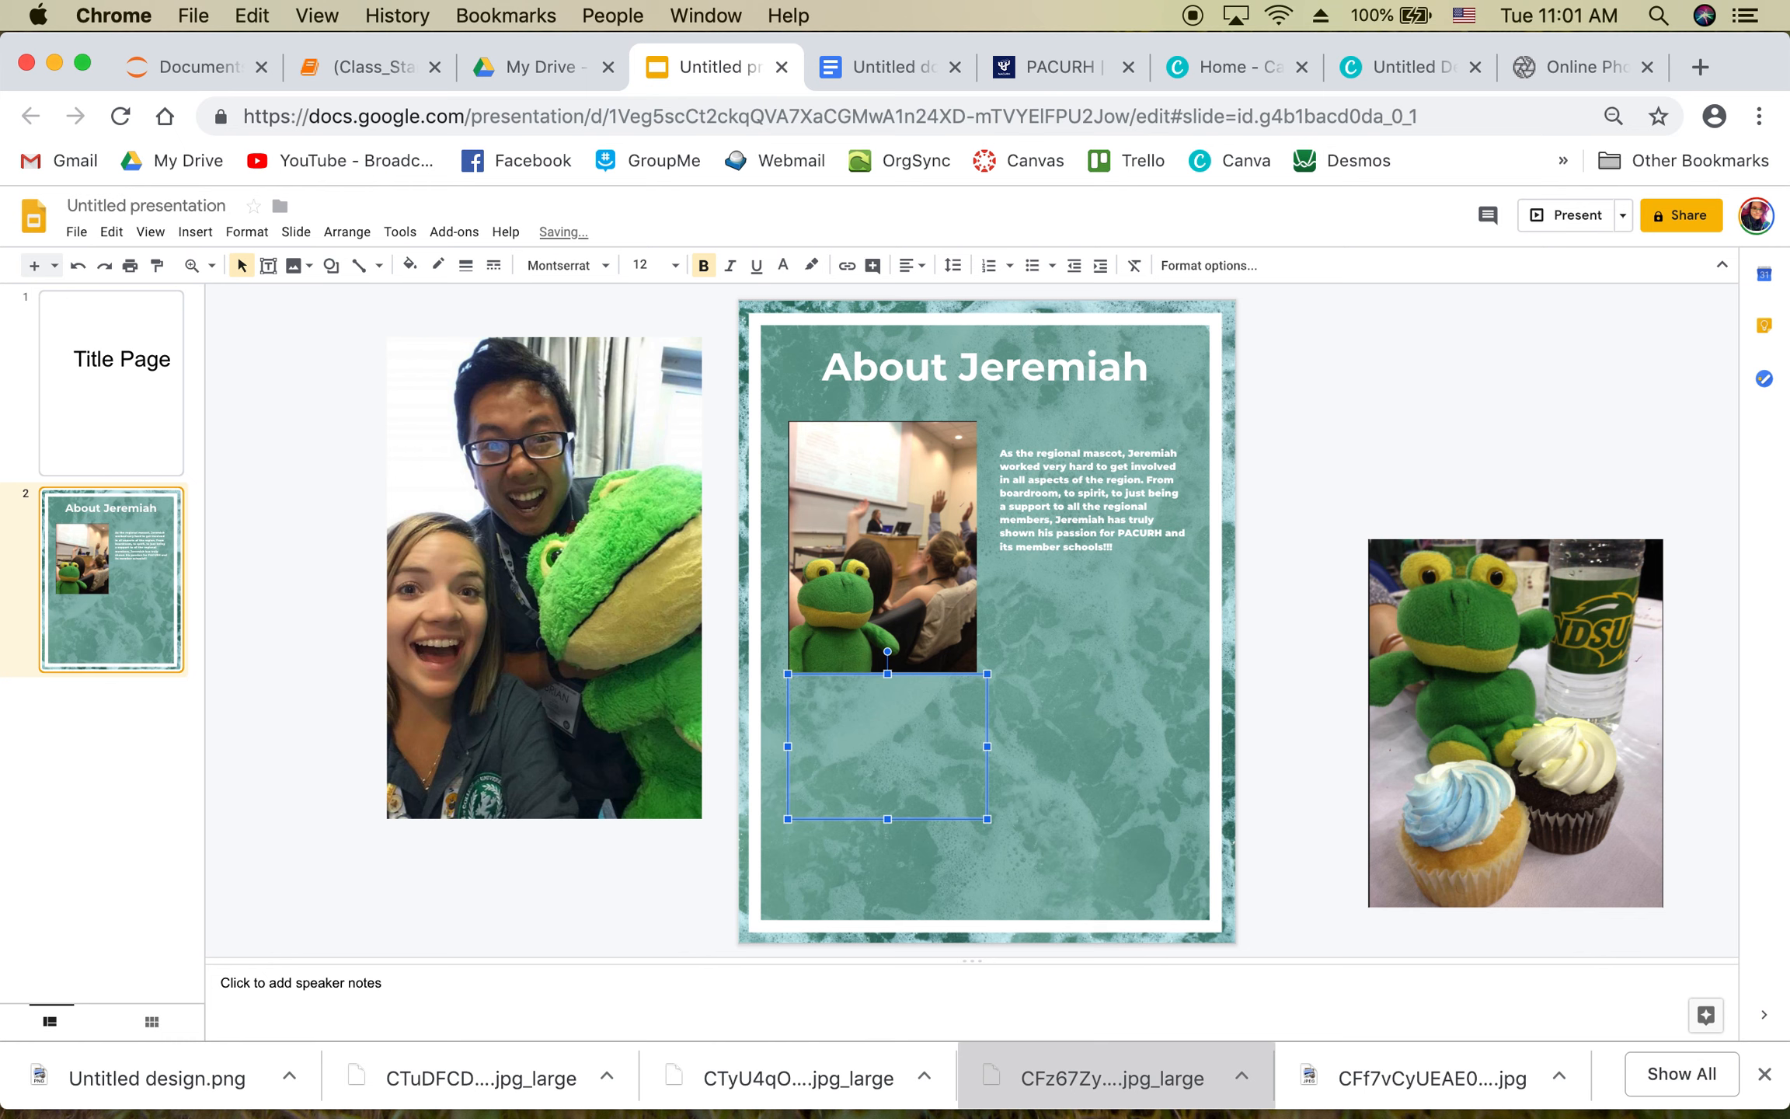
pyautogui.write('Above: Jeremiah T Frog')
pyautogui.write('working')
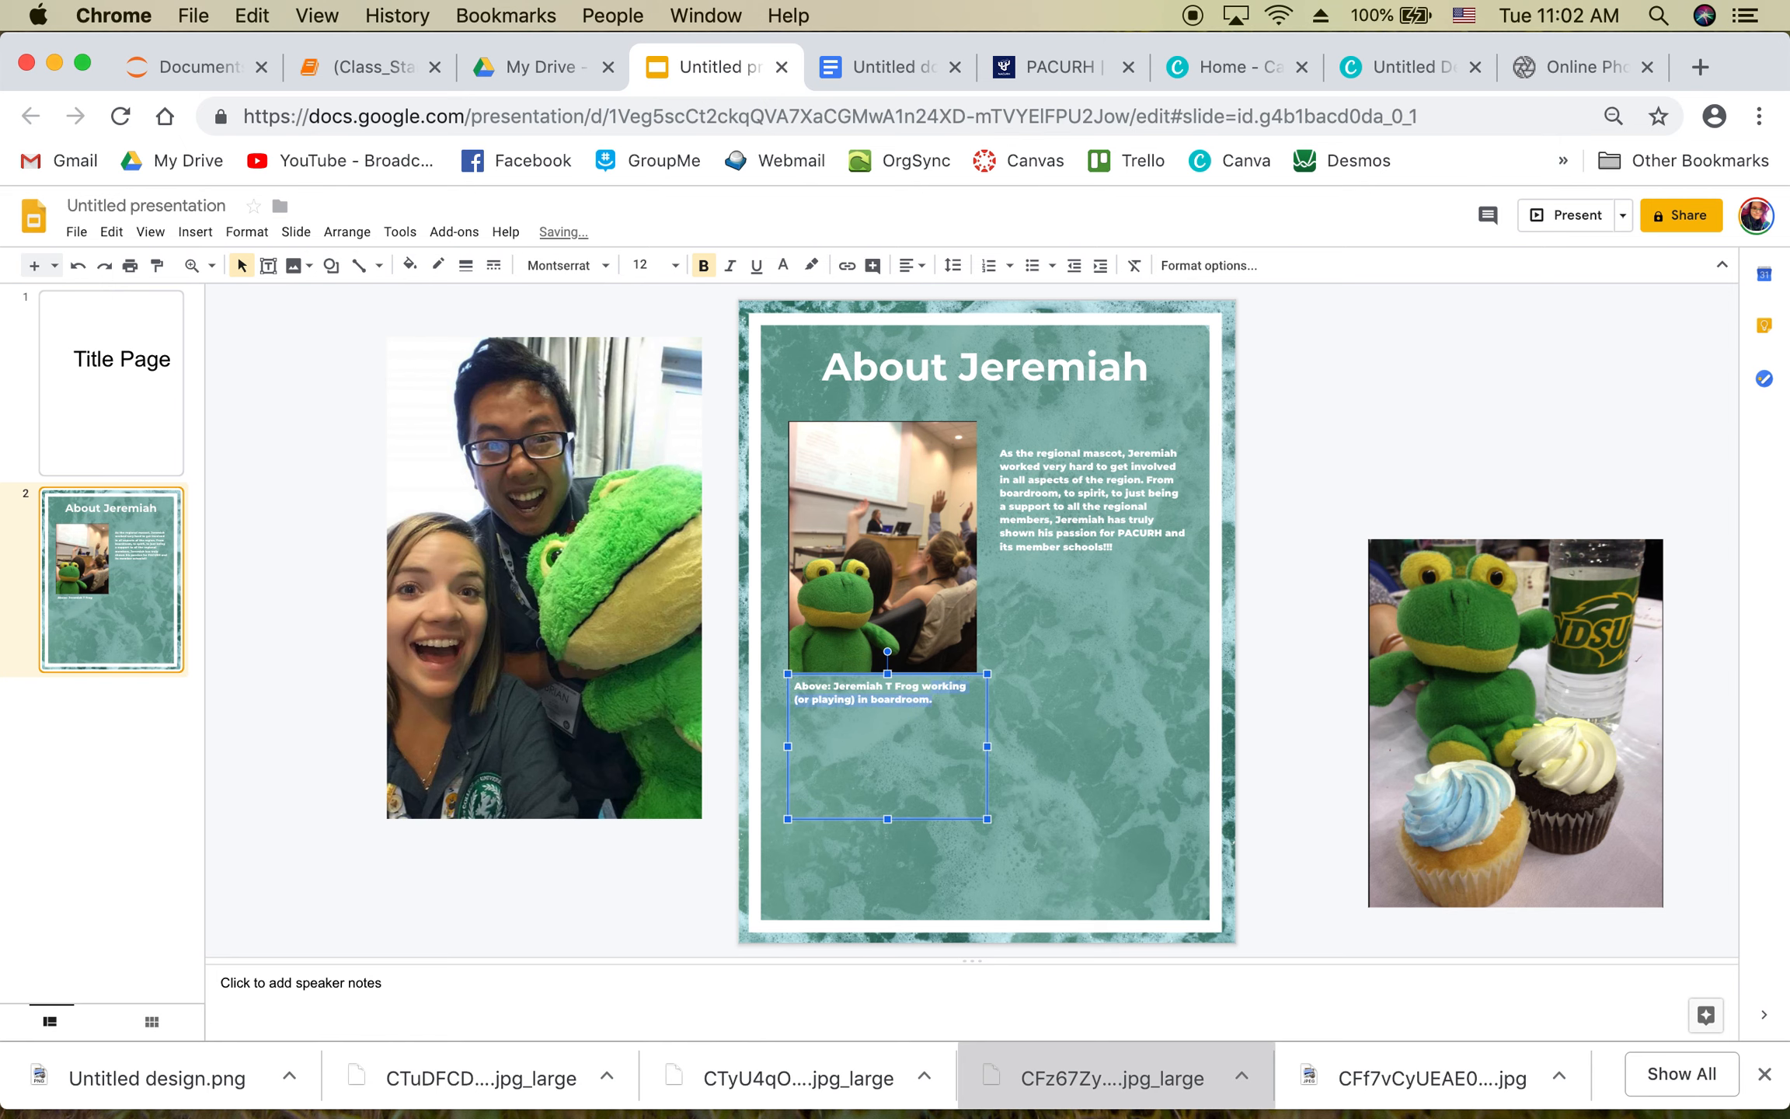
pyautogui.click(730, 265)
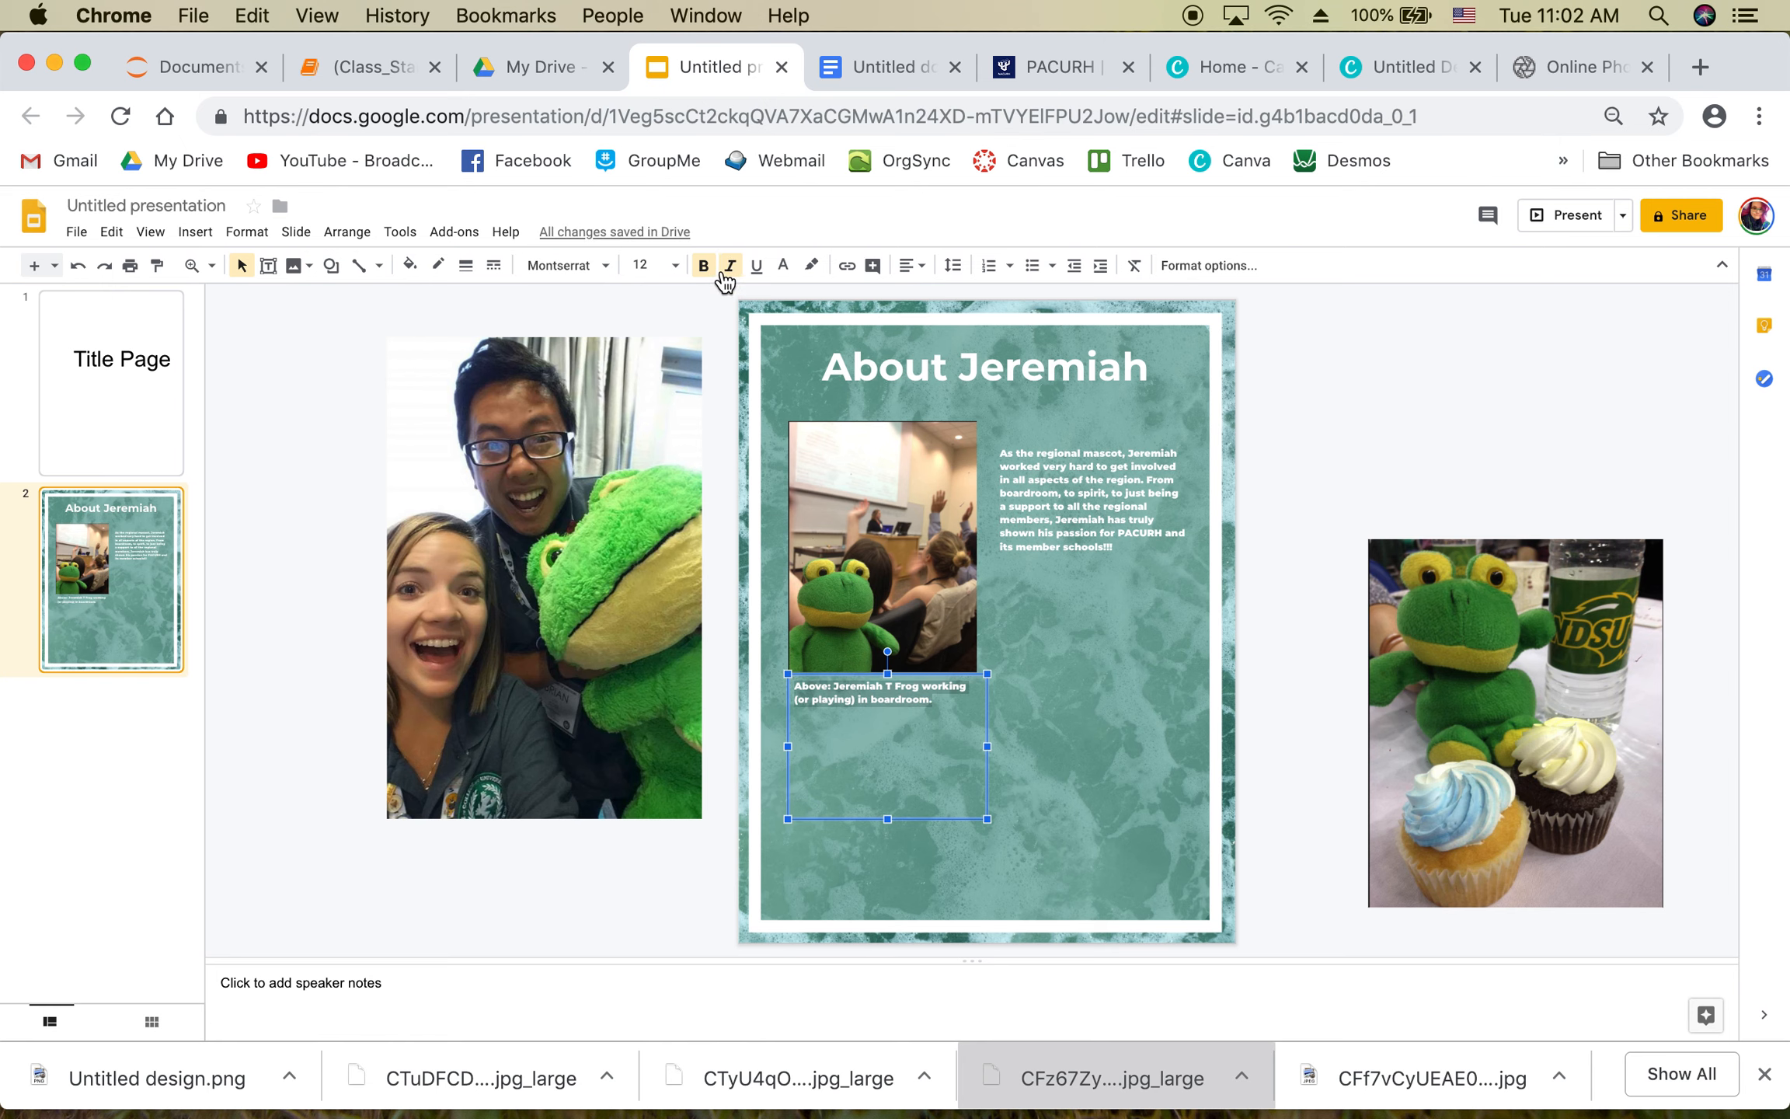
pyautogui.click(1324, 379)
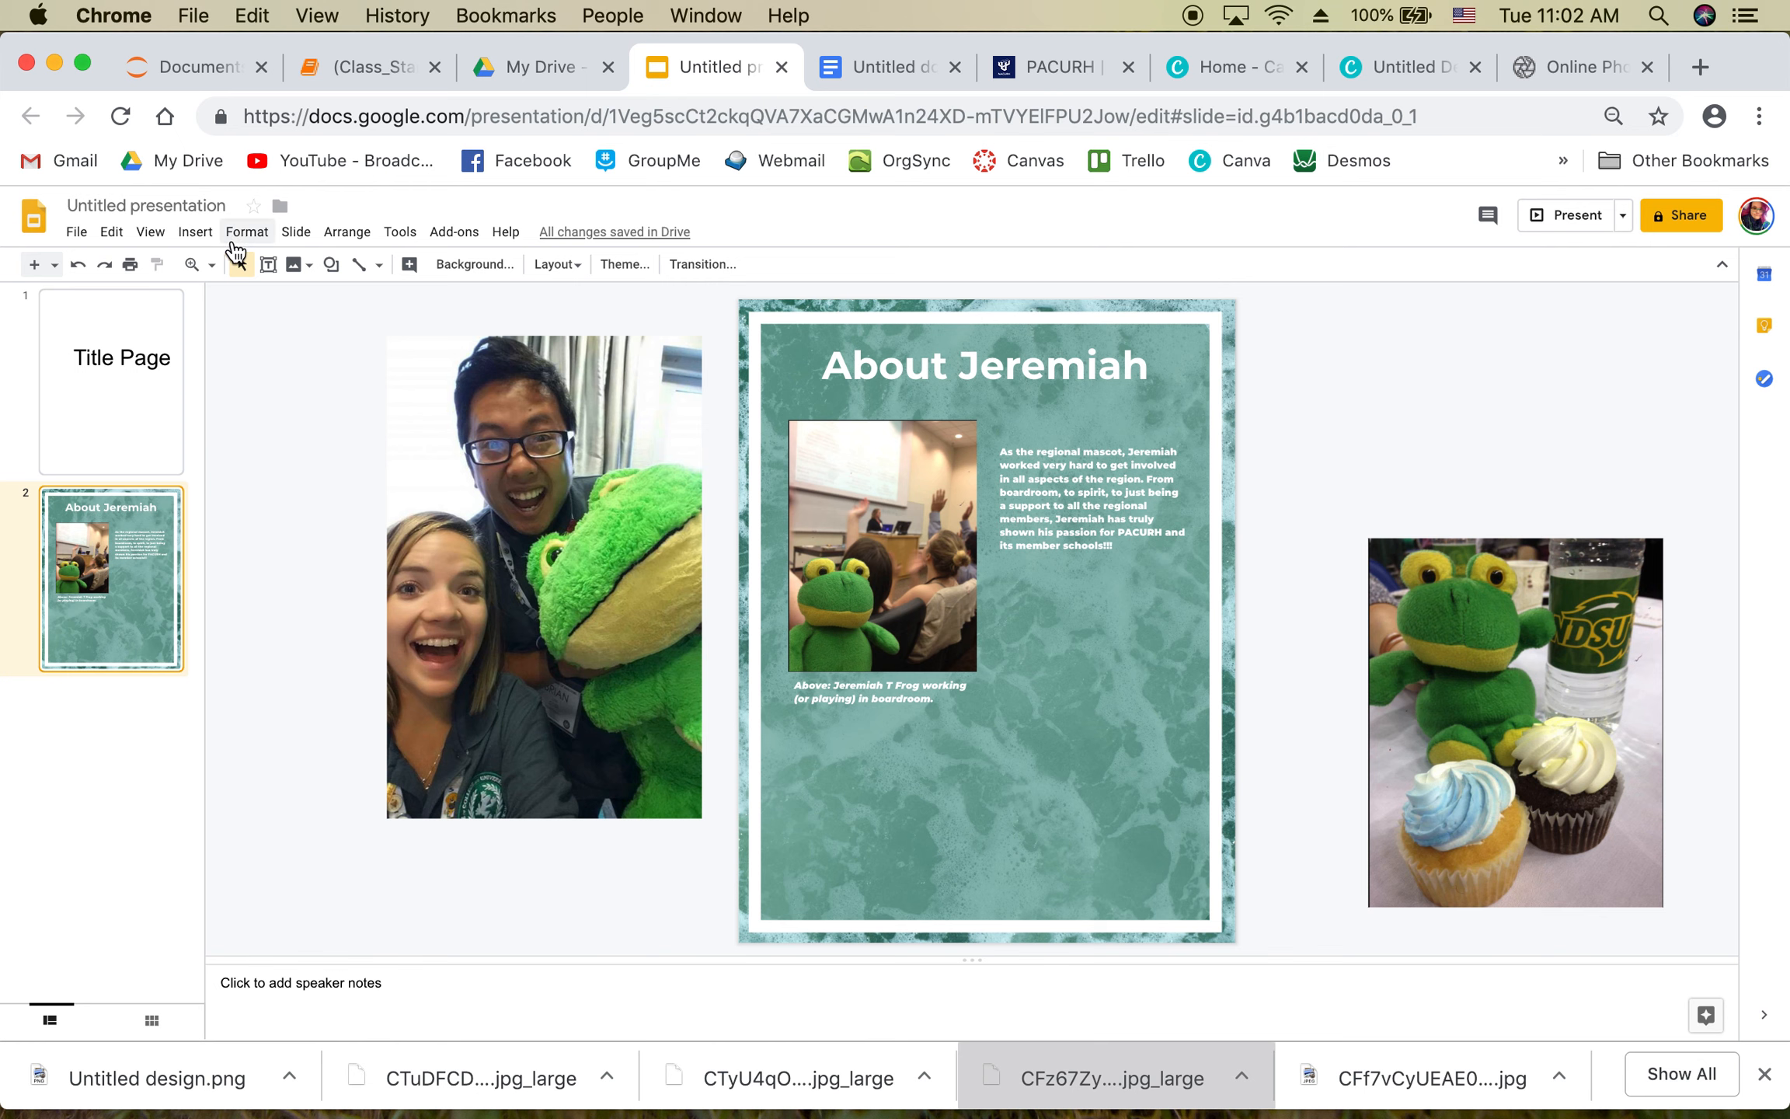
# Step: Insert a 3x16 table, undo it, and bring the Insert table size grid back up
pyautogui.click(191, 244)
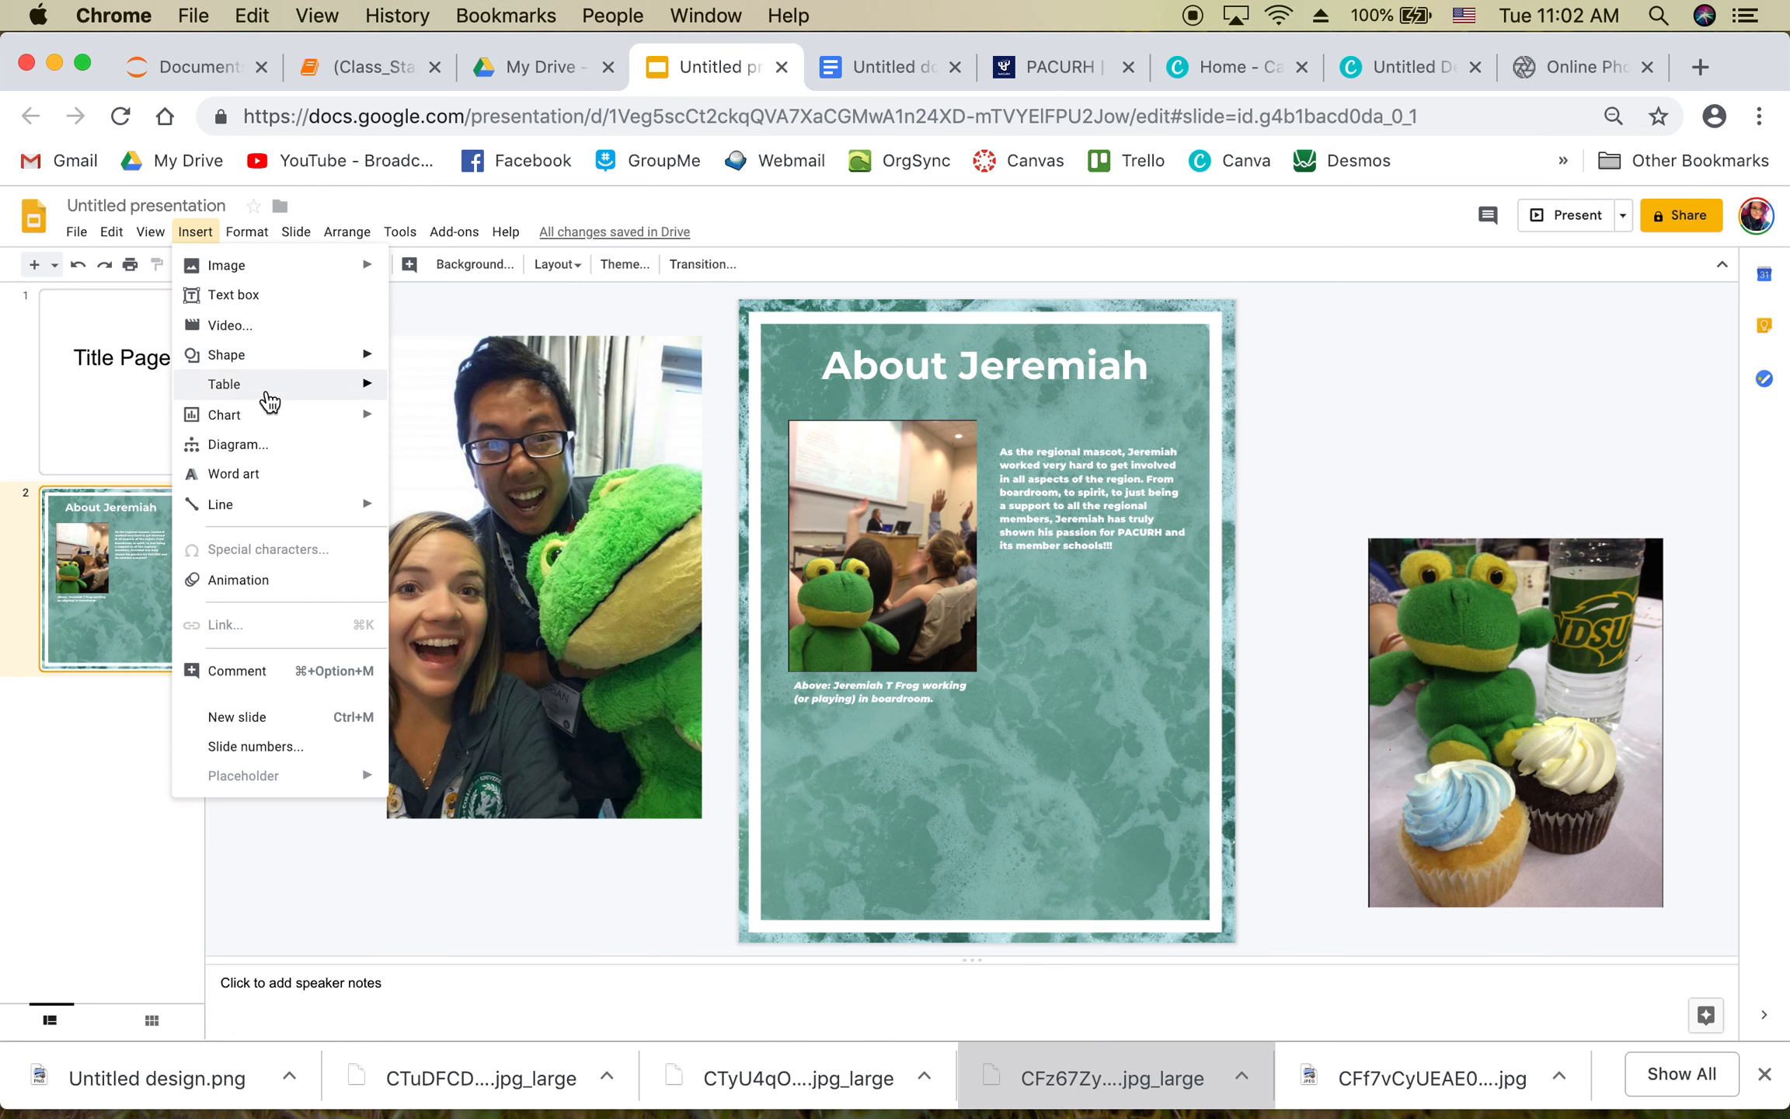
pyautogui.moveTo(269, 399)
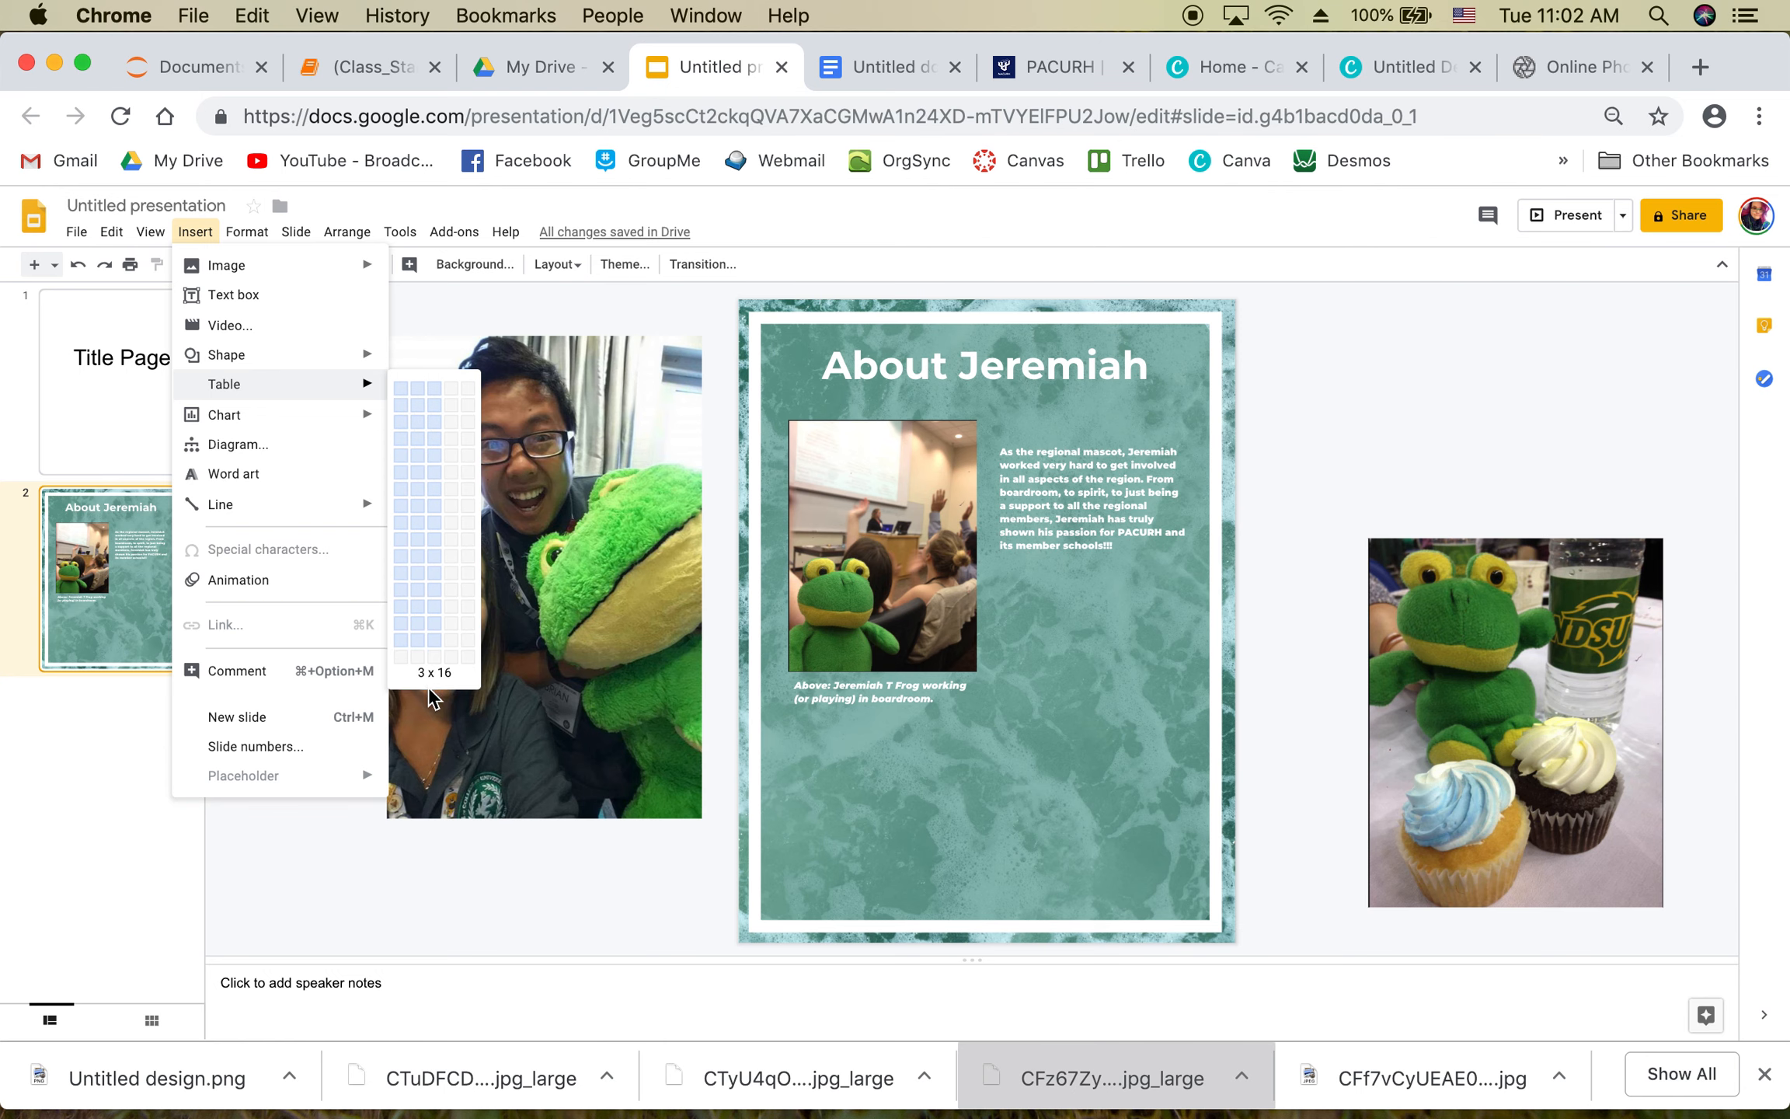
pyautogui.click(416, 660)
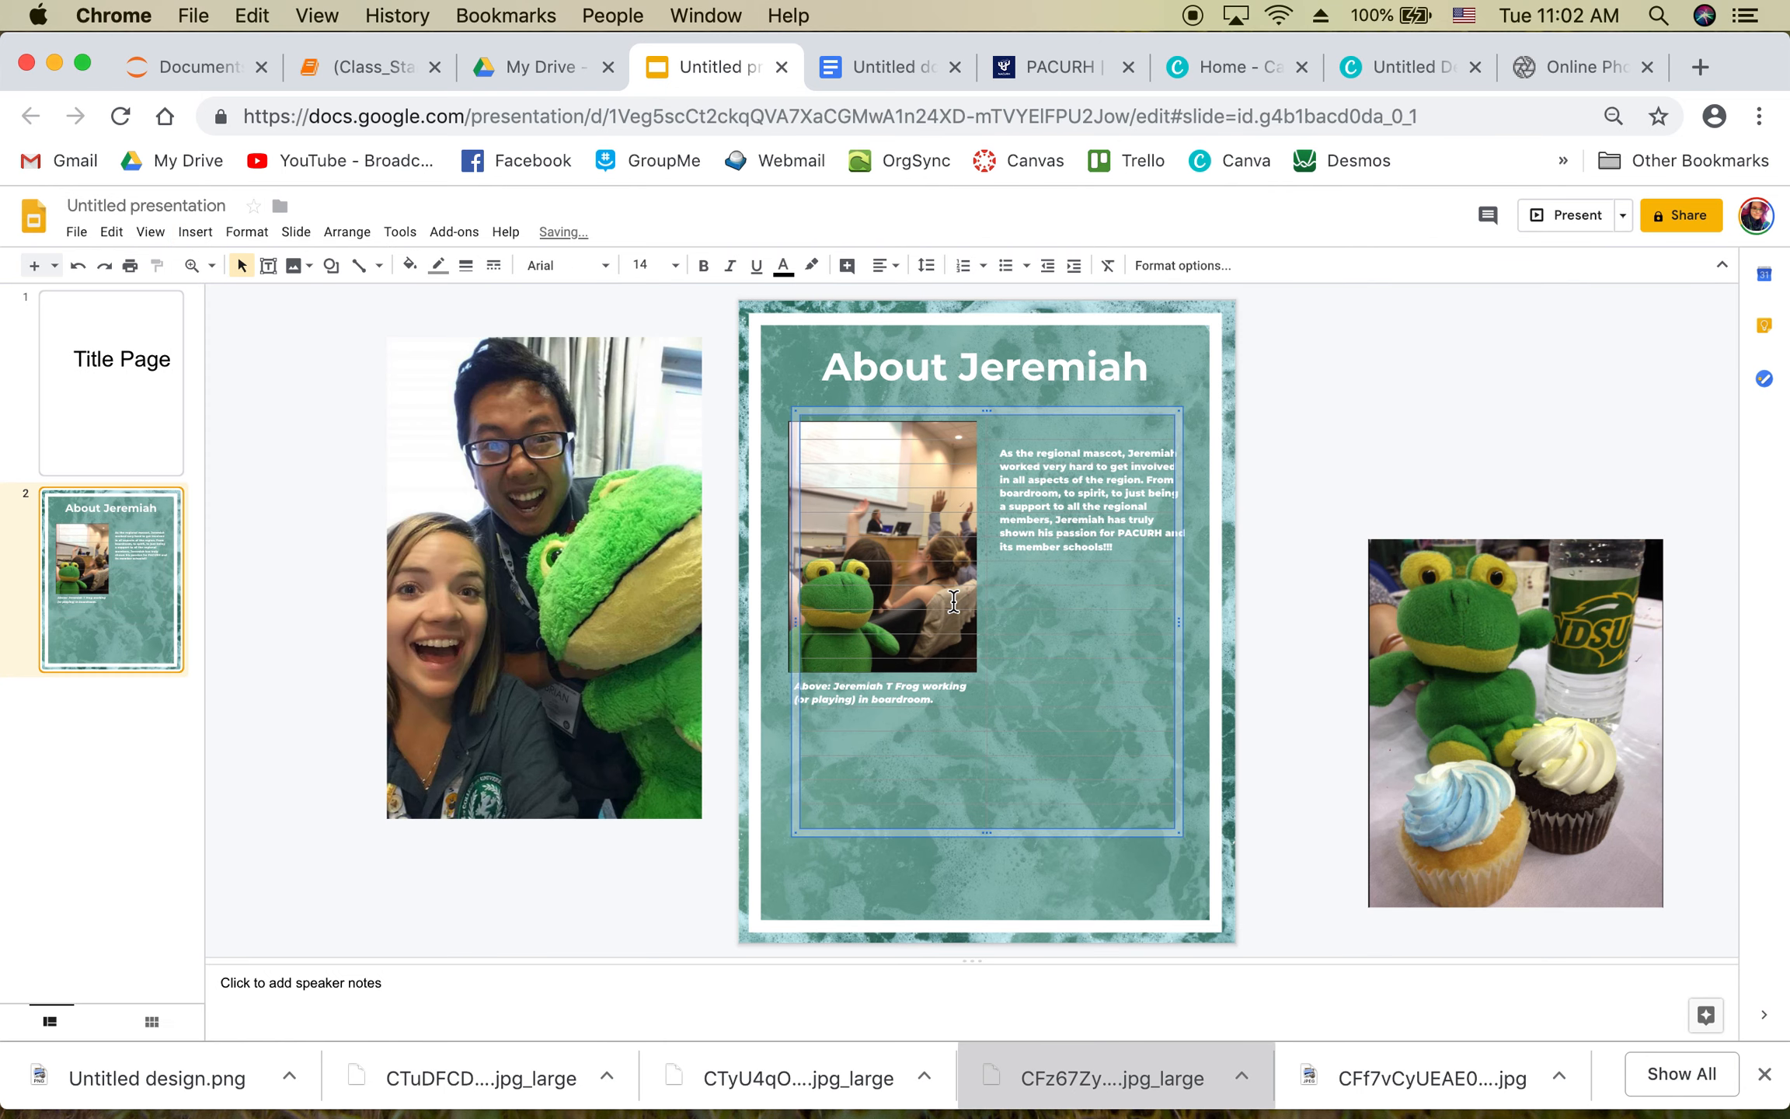
pyautogui.press('super+z')
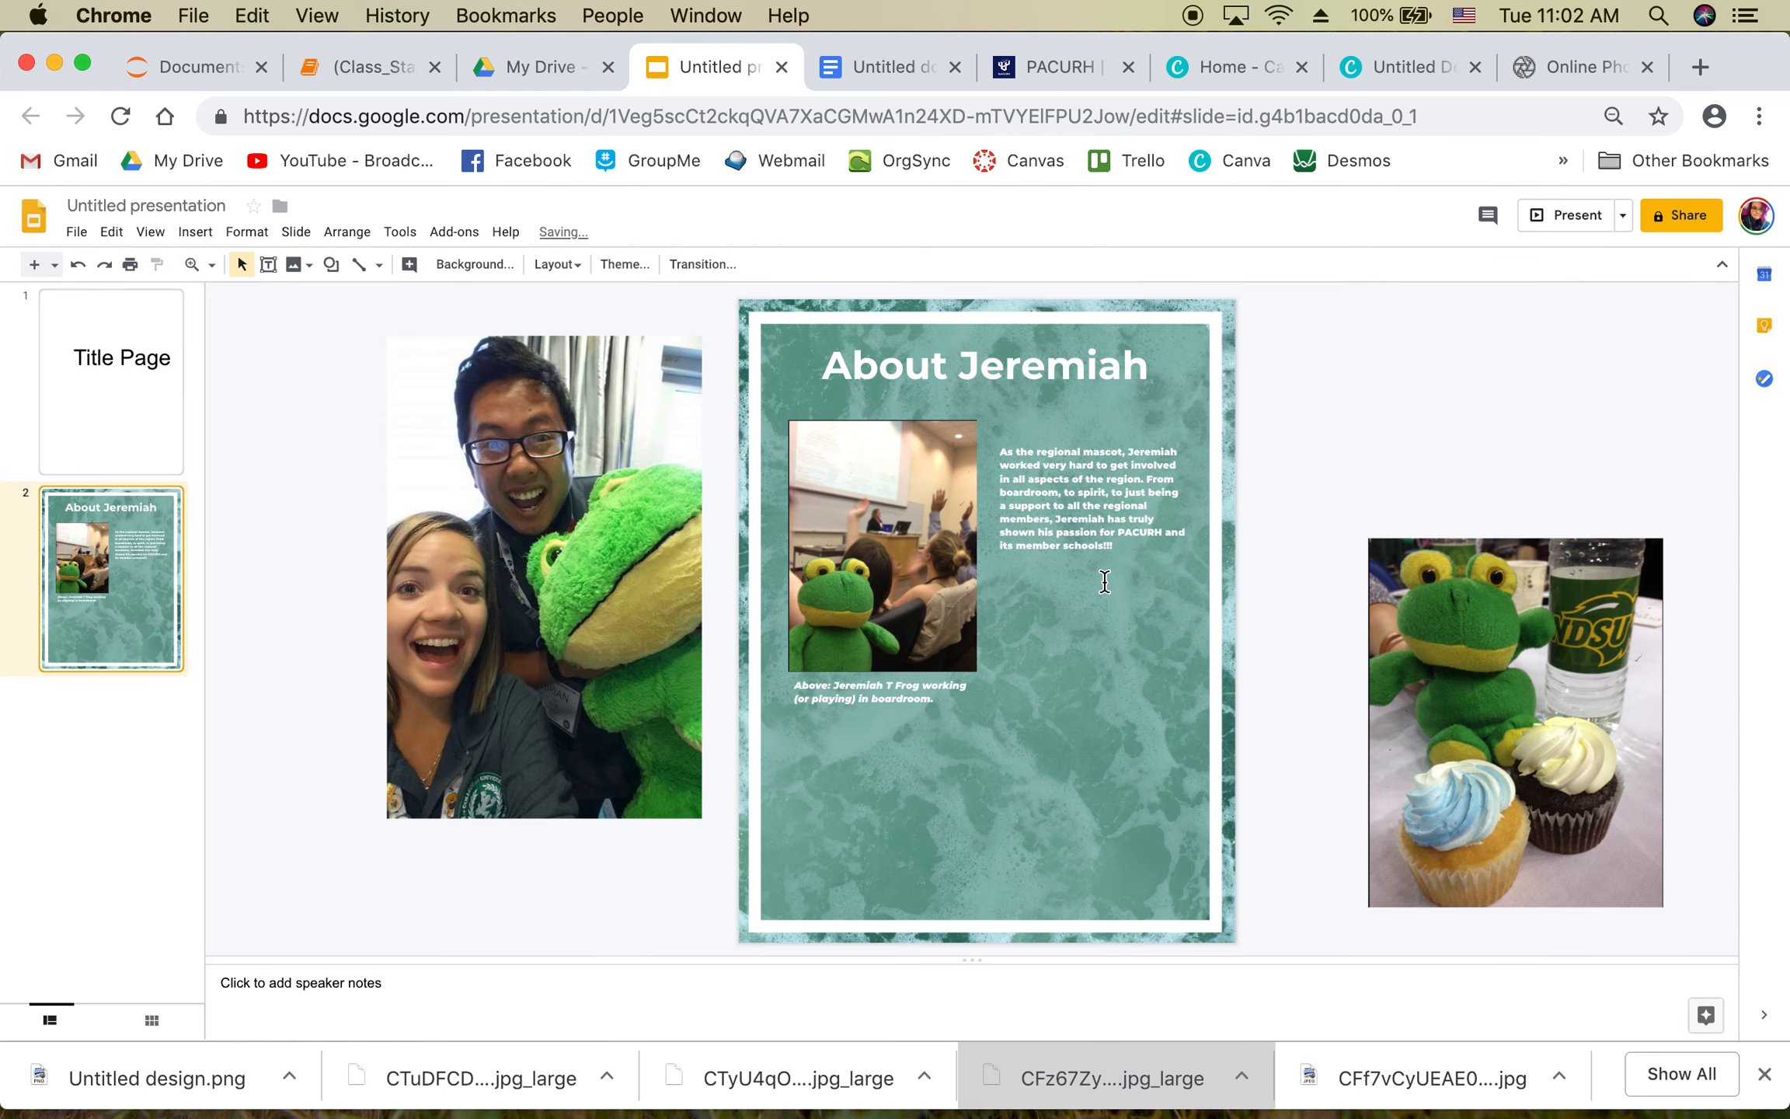
pyautogui.click(195, 232)
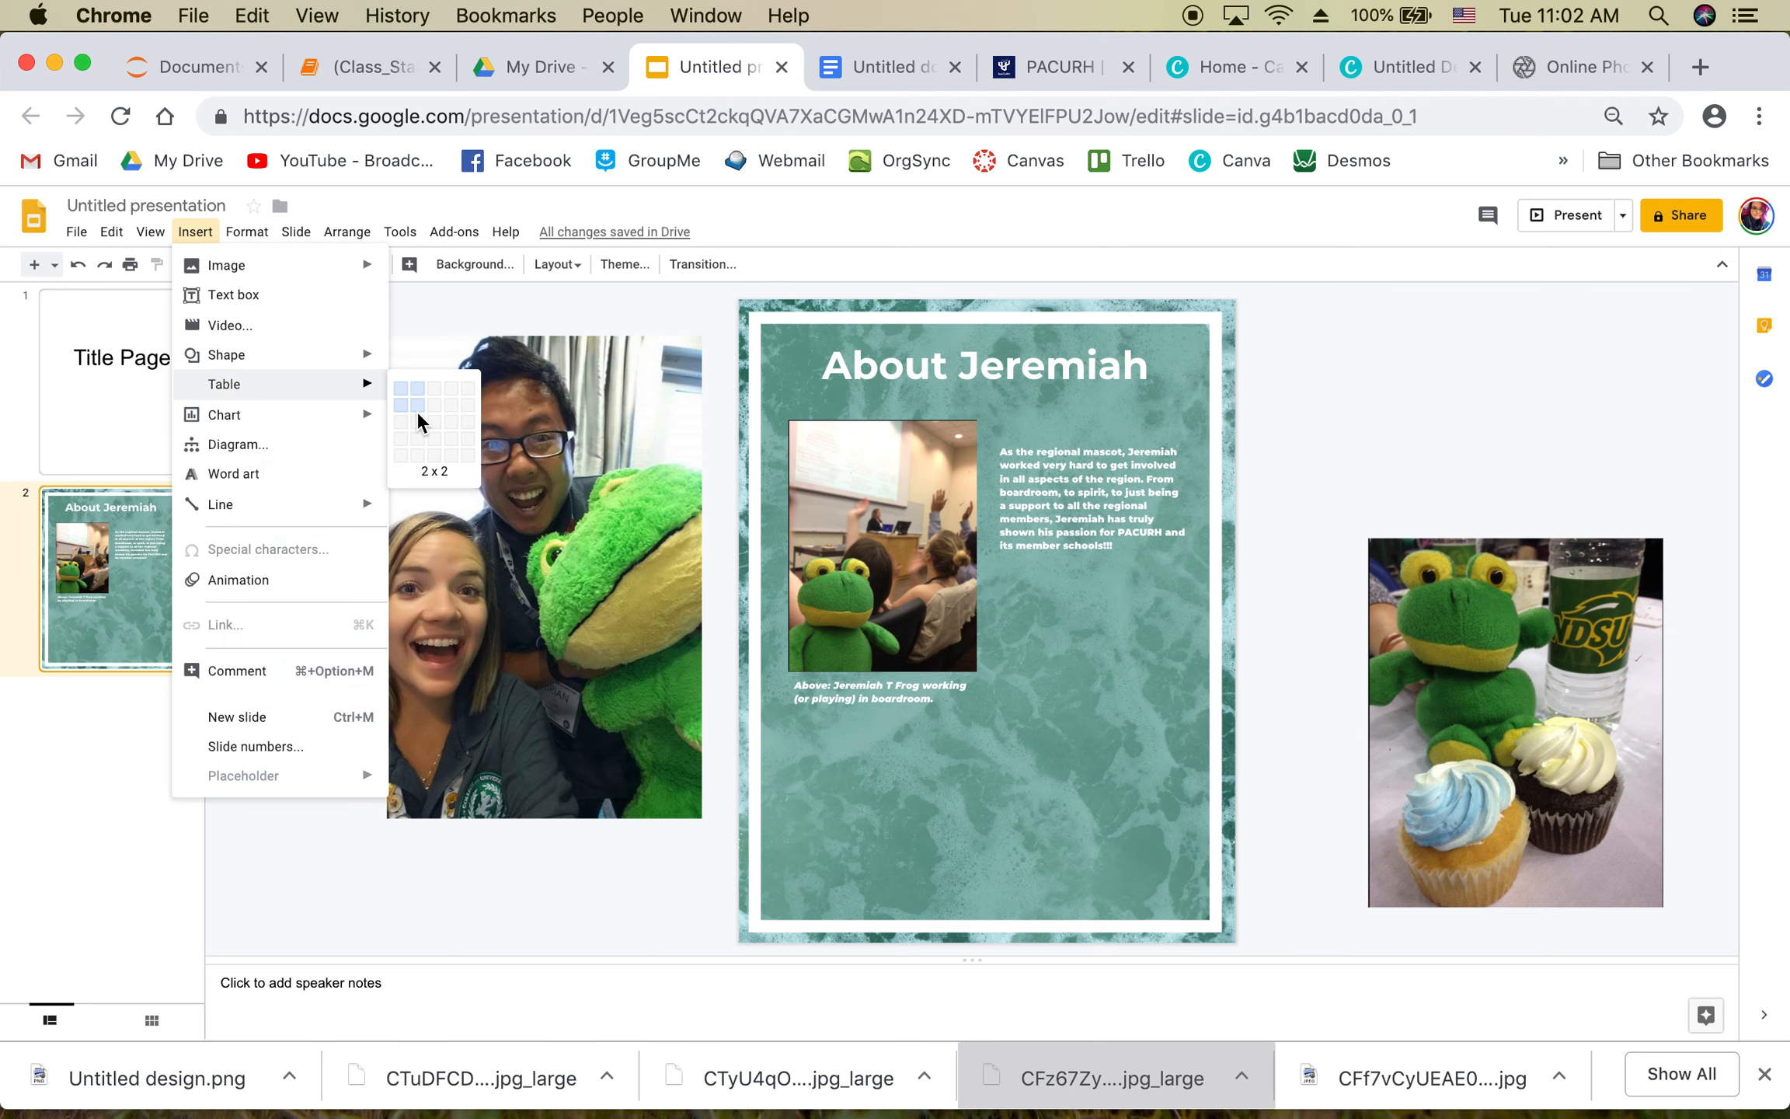
# Step: Insert a 2x2 table and move it near the bottom of the slide
pyautogui.click(418, 413)
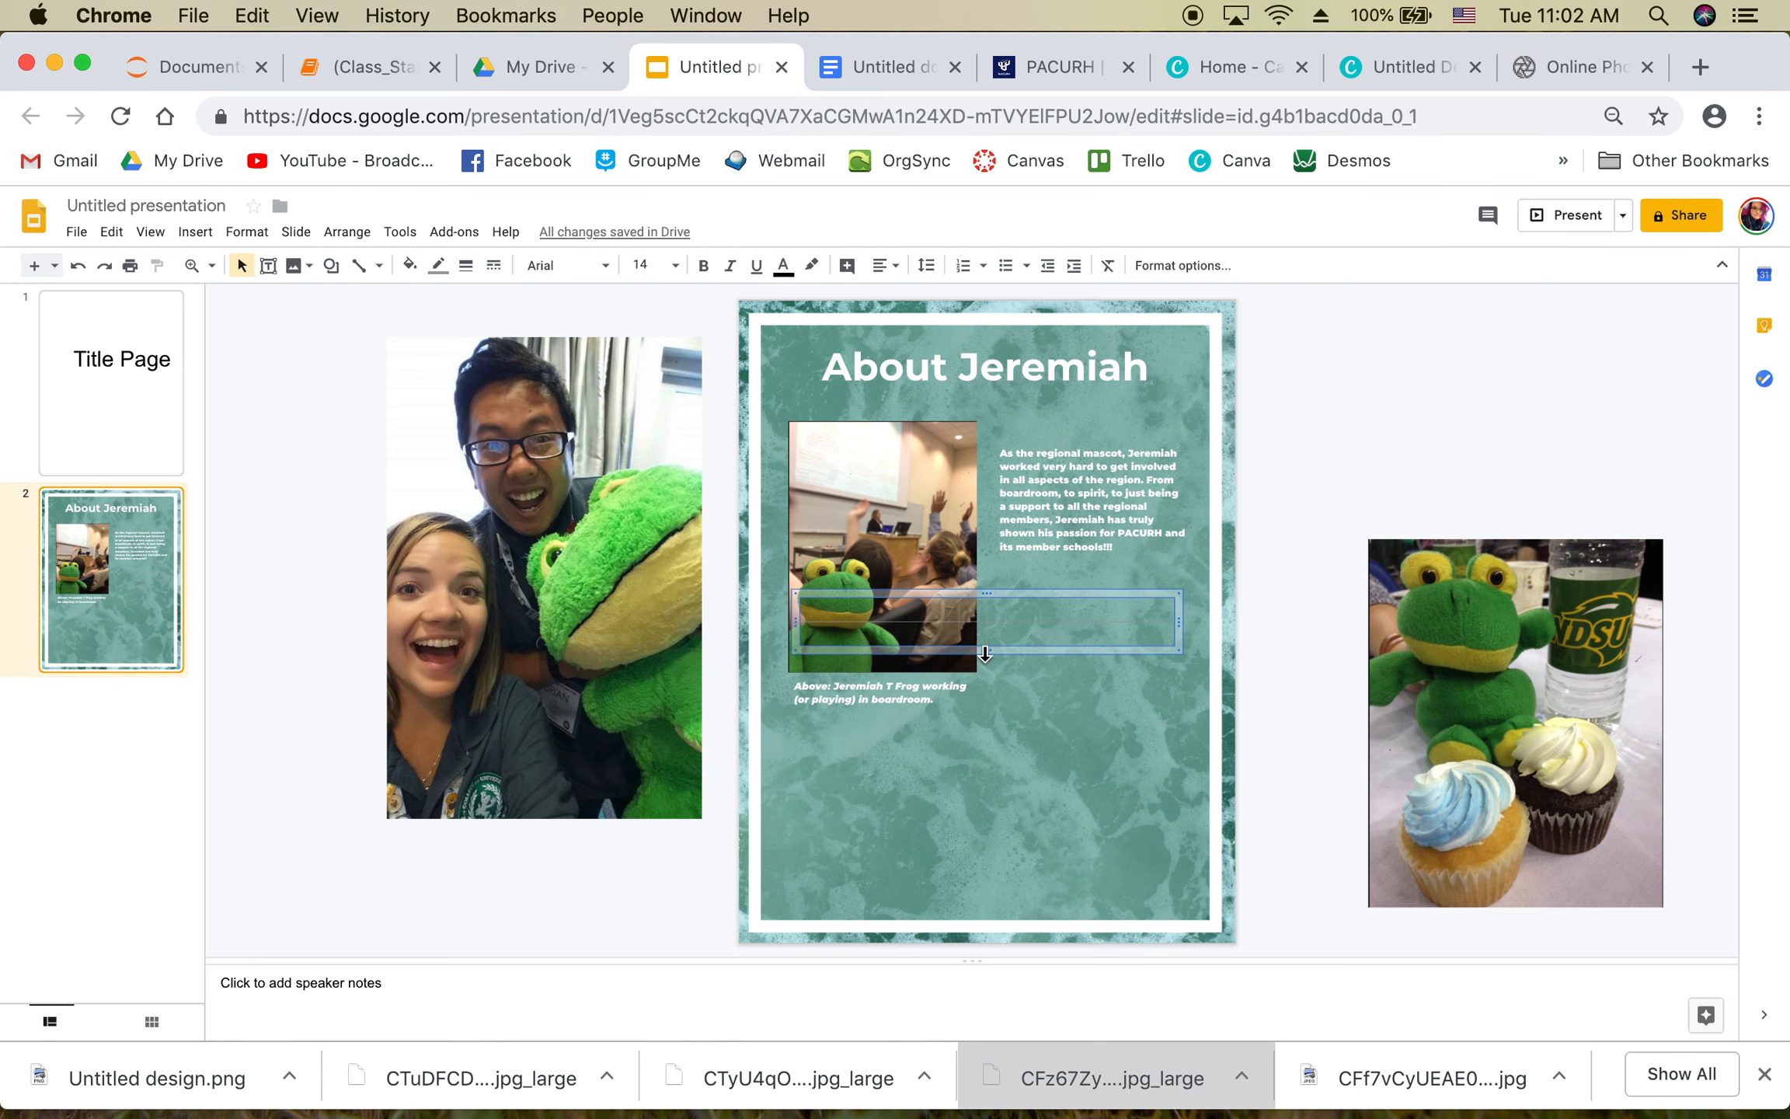
pyautogui.moveTo(980, 659); pyautogui.dragTo(995, 757)
pyautogui.press('super+z')
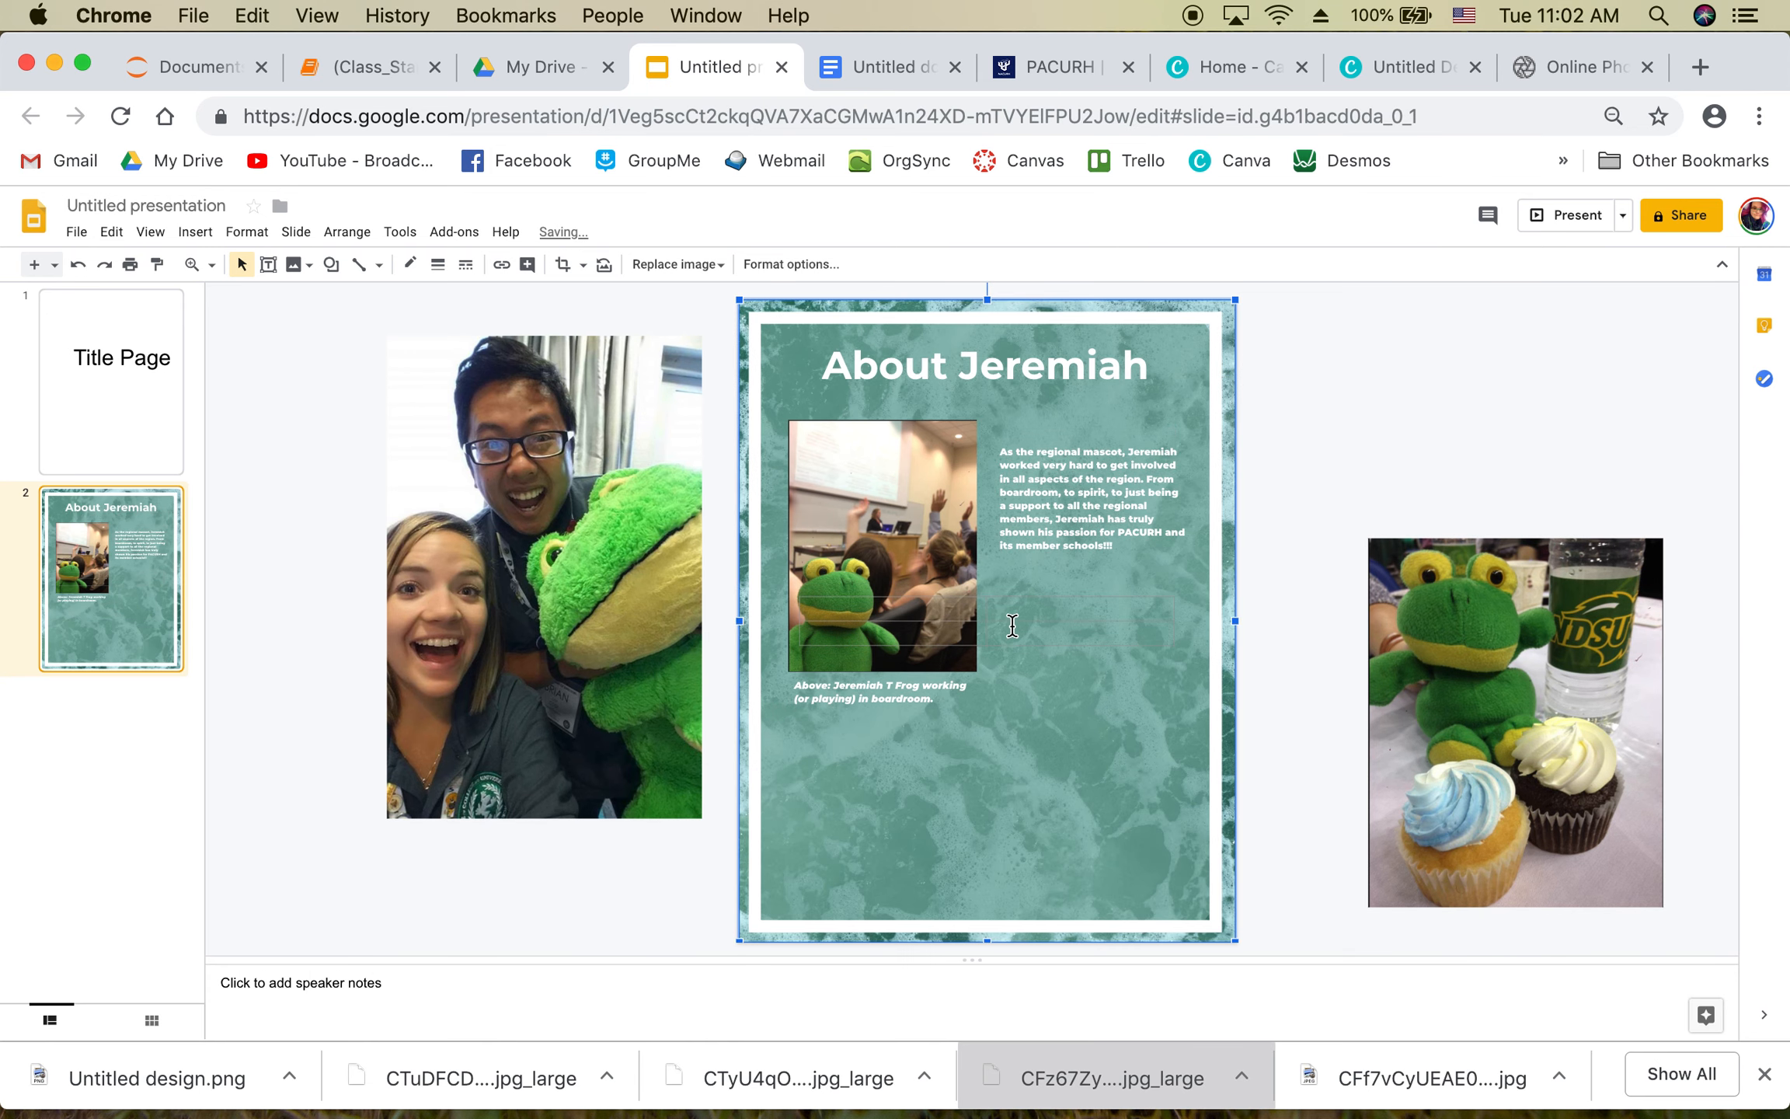
pyautogui.click(991, 613)
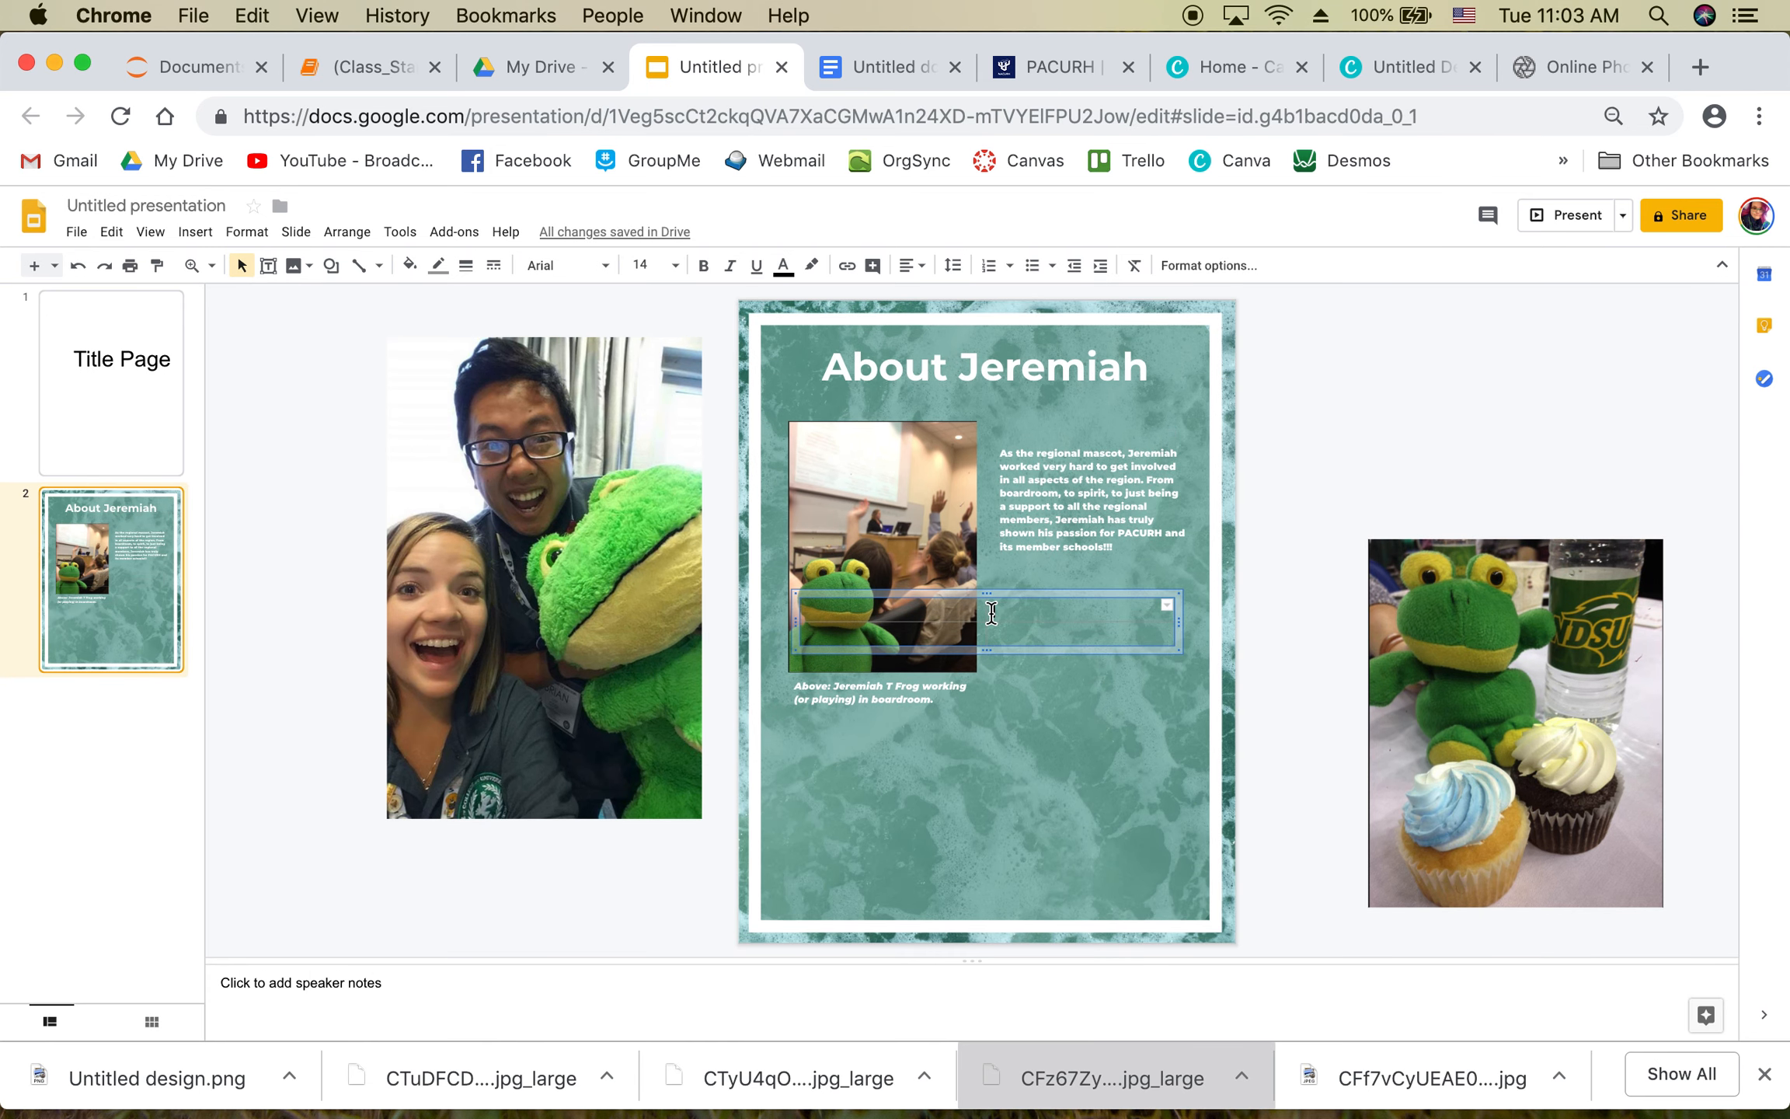
pyautogui.moveTo(1011, 592); pyautogui.dragTo(1007, 787)
# Step: Fill the first row with 'About Jeremiah Page' and page number 1
pyautogui.click(895, 808)
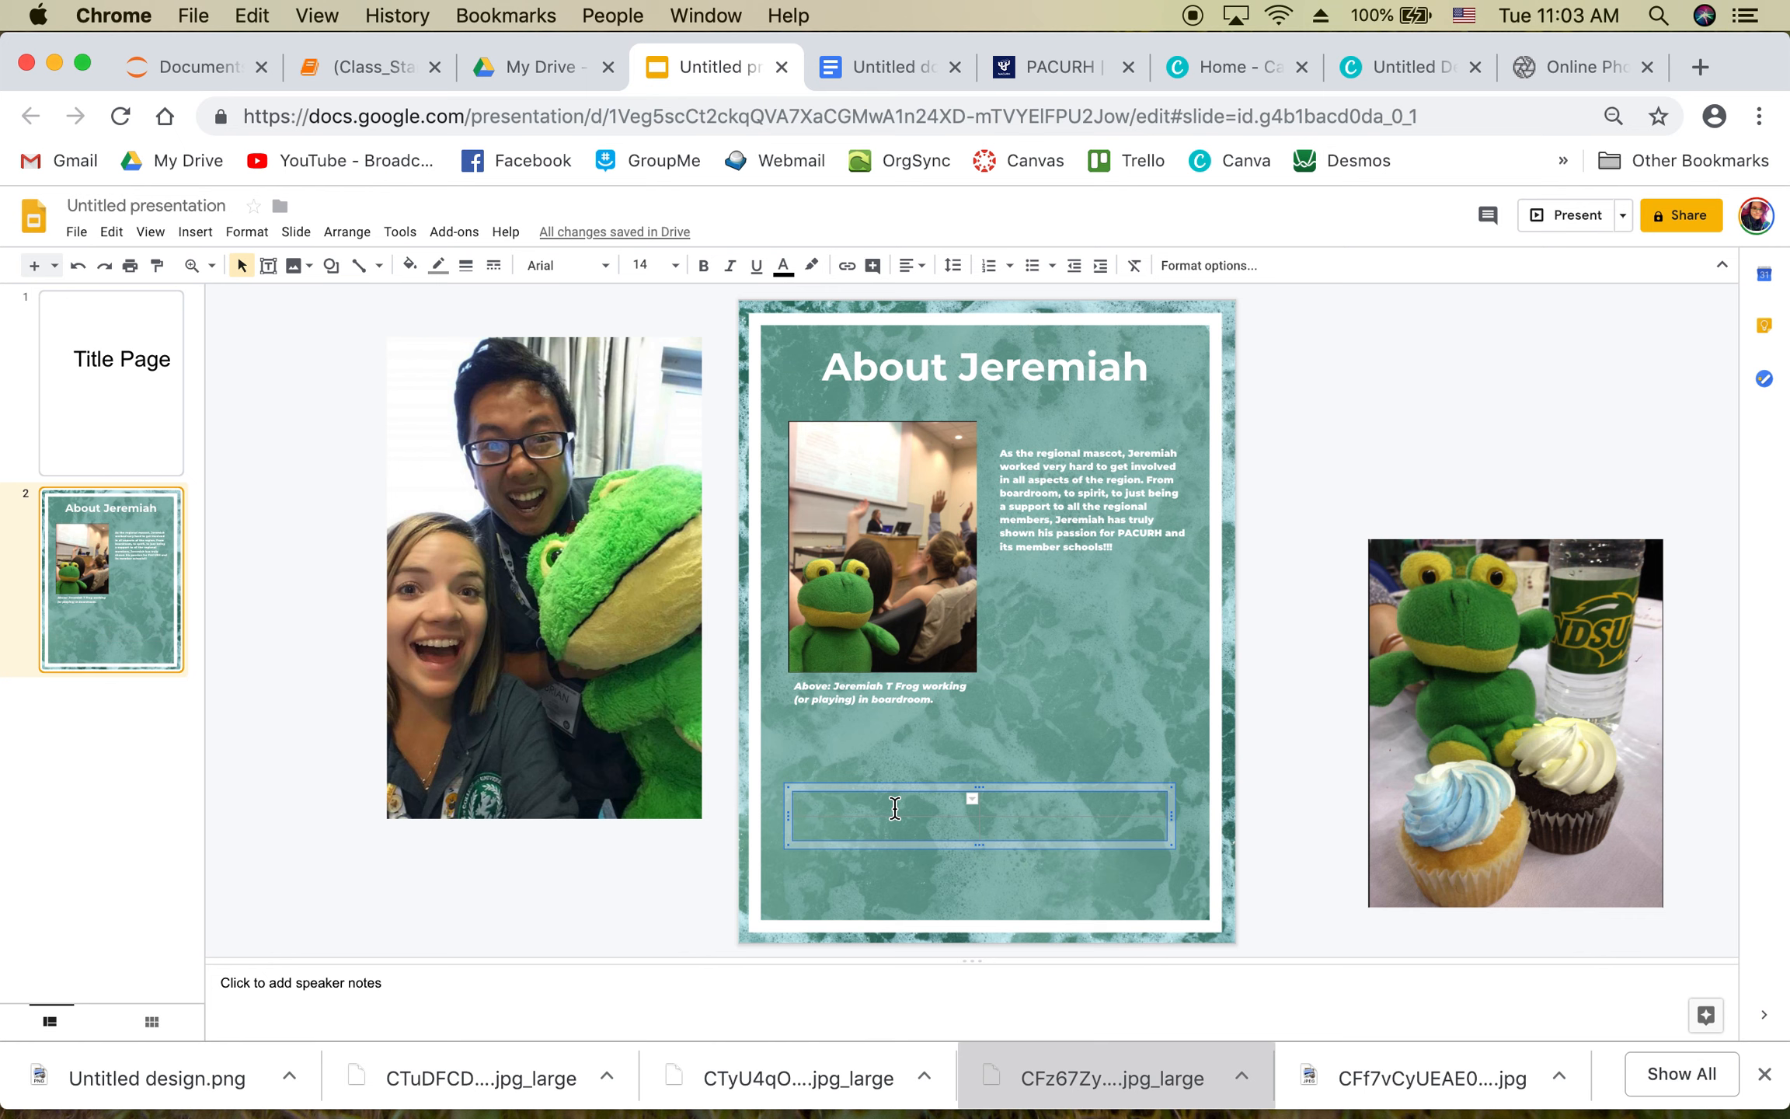
pyautogui.write('About Jeremiah Page')
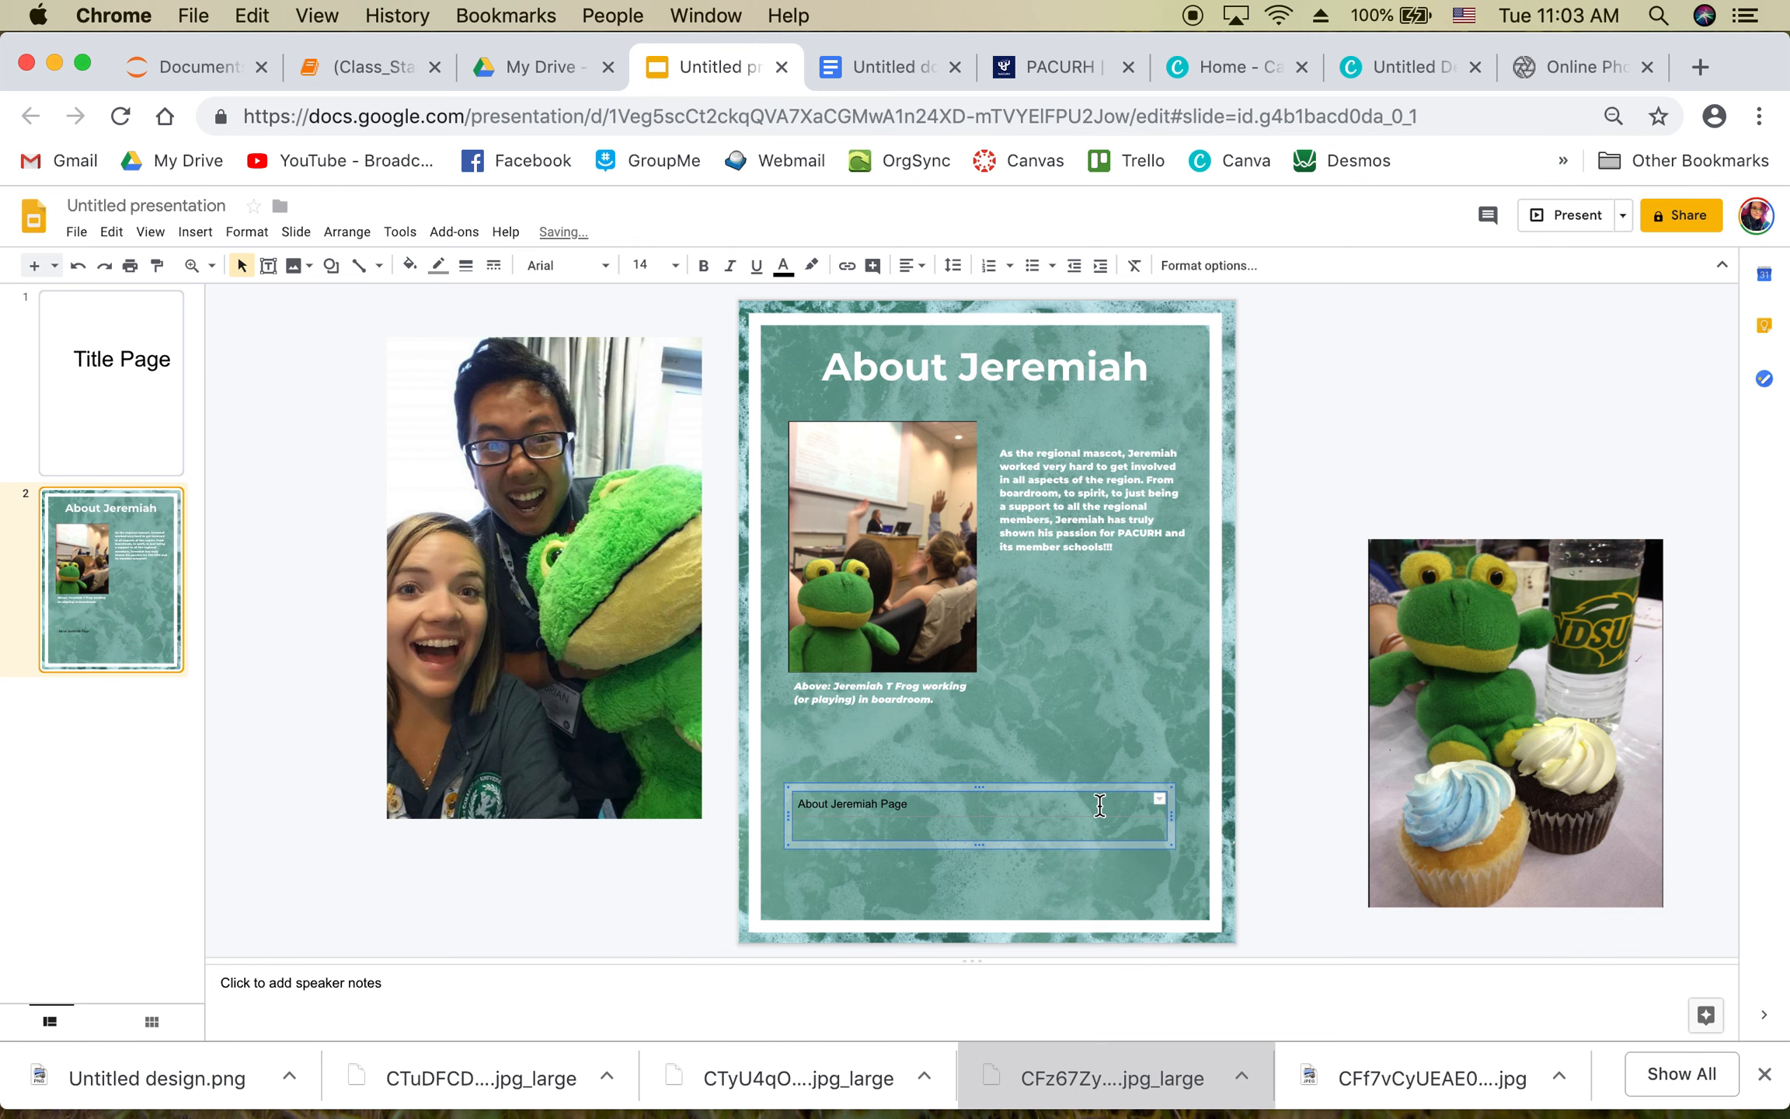
pyautogui.click(1100, 806)
pyautogui.write('1')
pyautogui.moveTo(1032, 808); pyautogui.dragTo(870, 805)
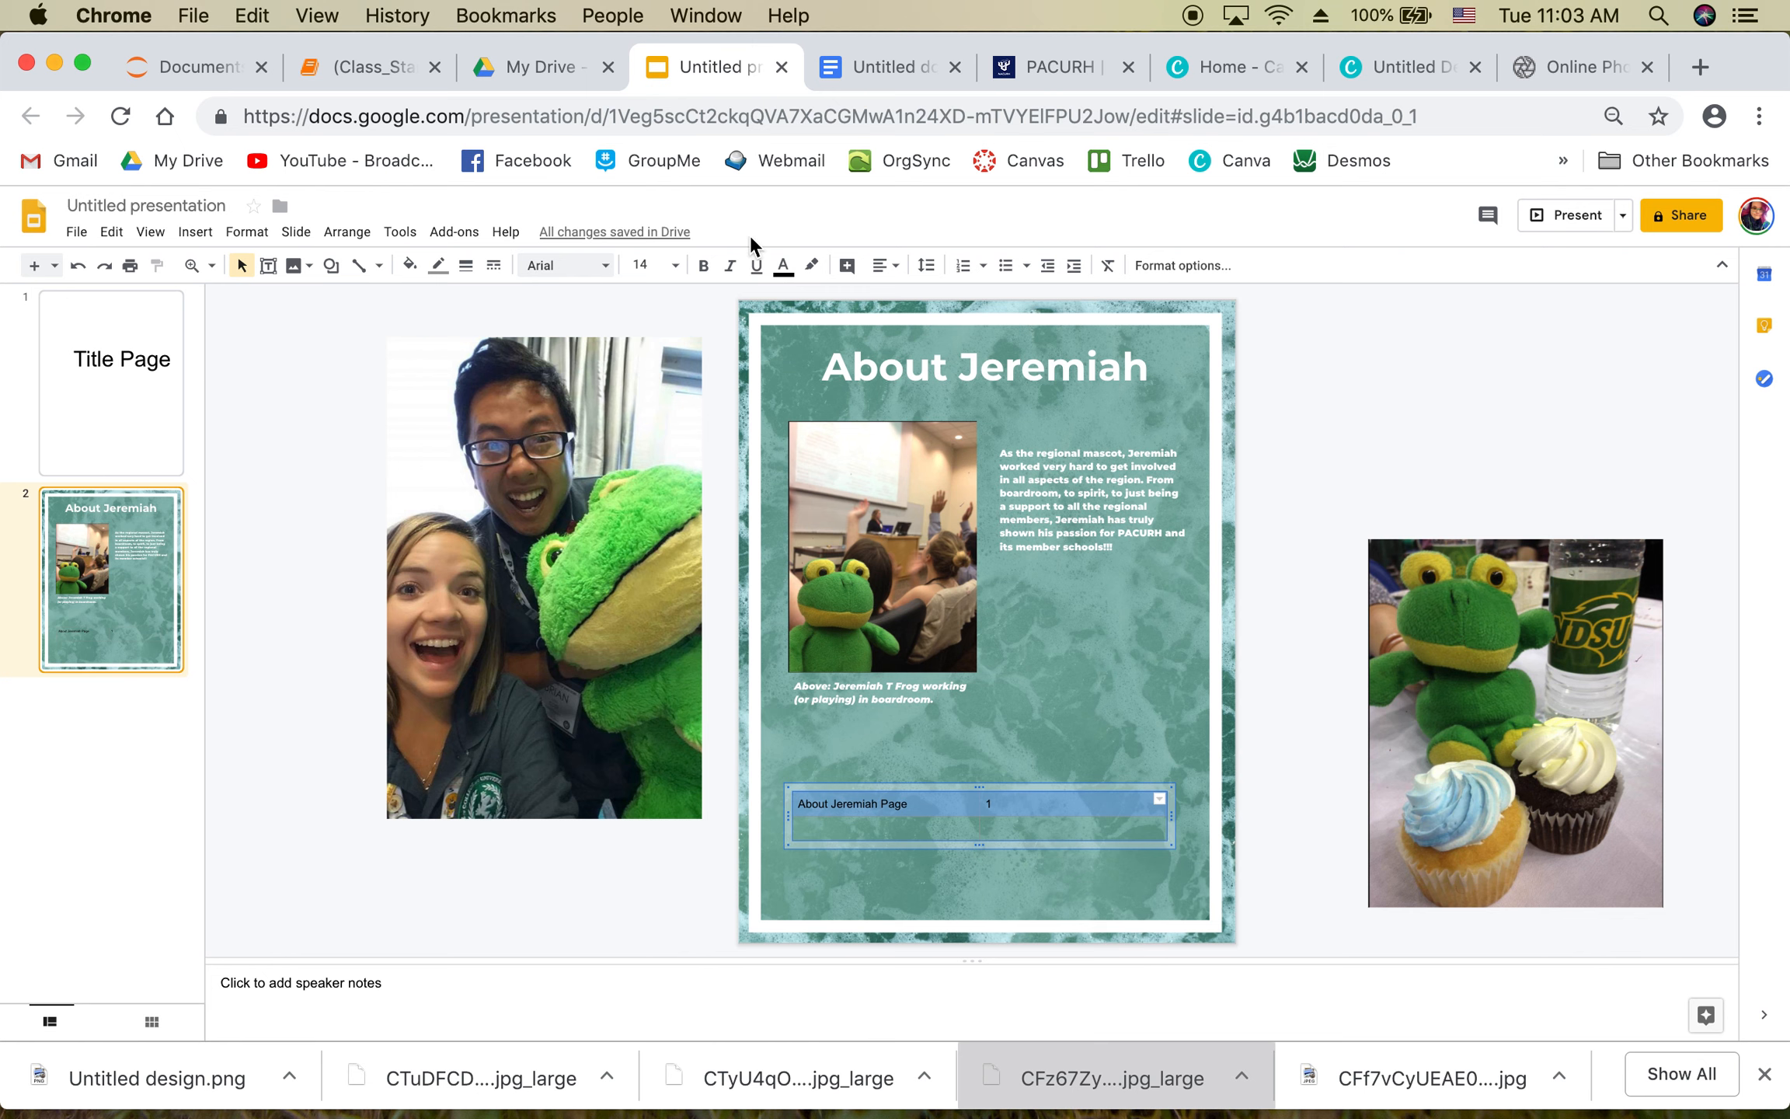
# Step: Re-enter the first row's page number 1 and centre it vertically in its cell
pyautogui.click(892, 267)
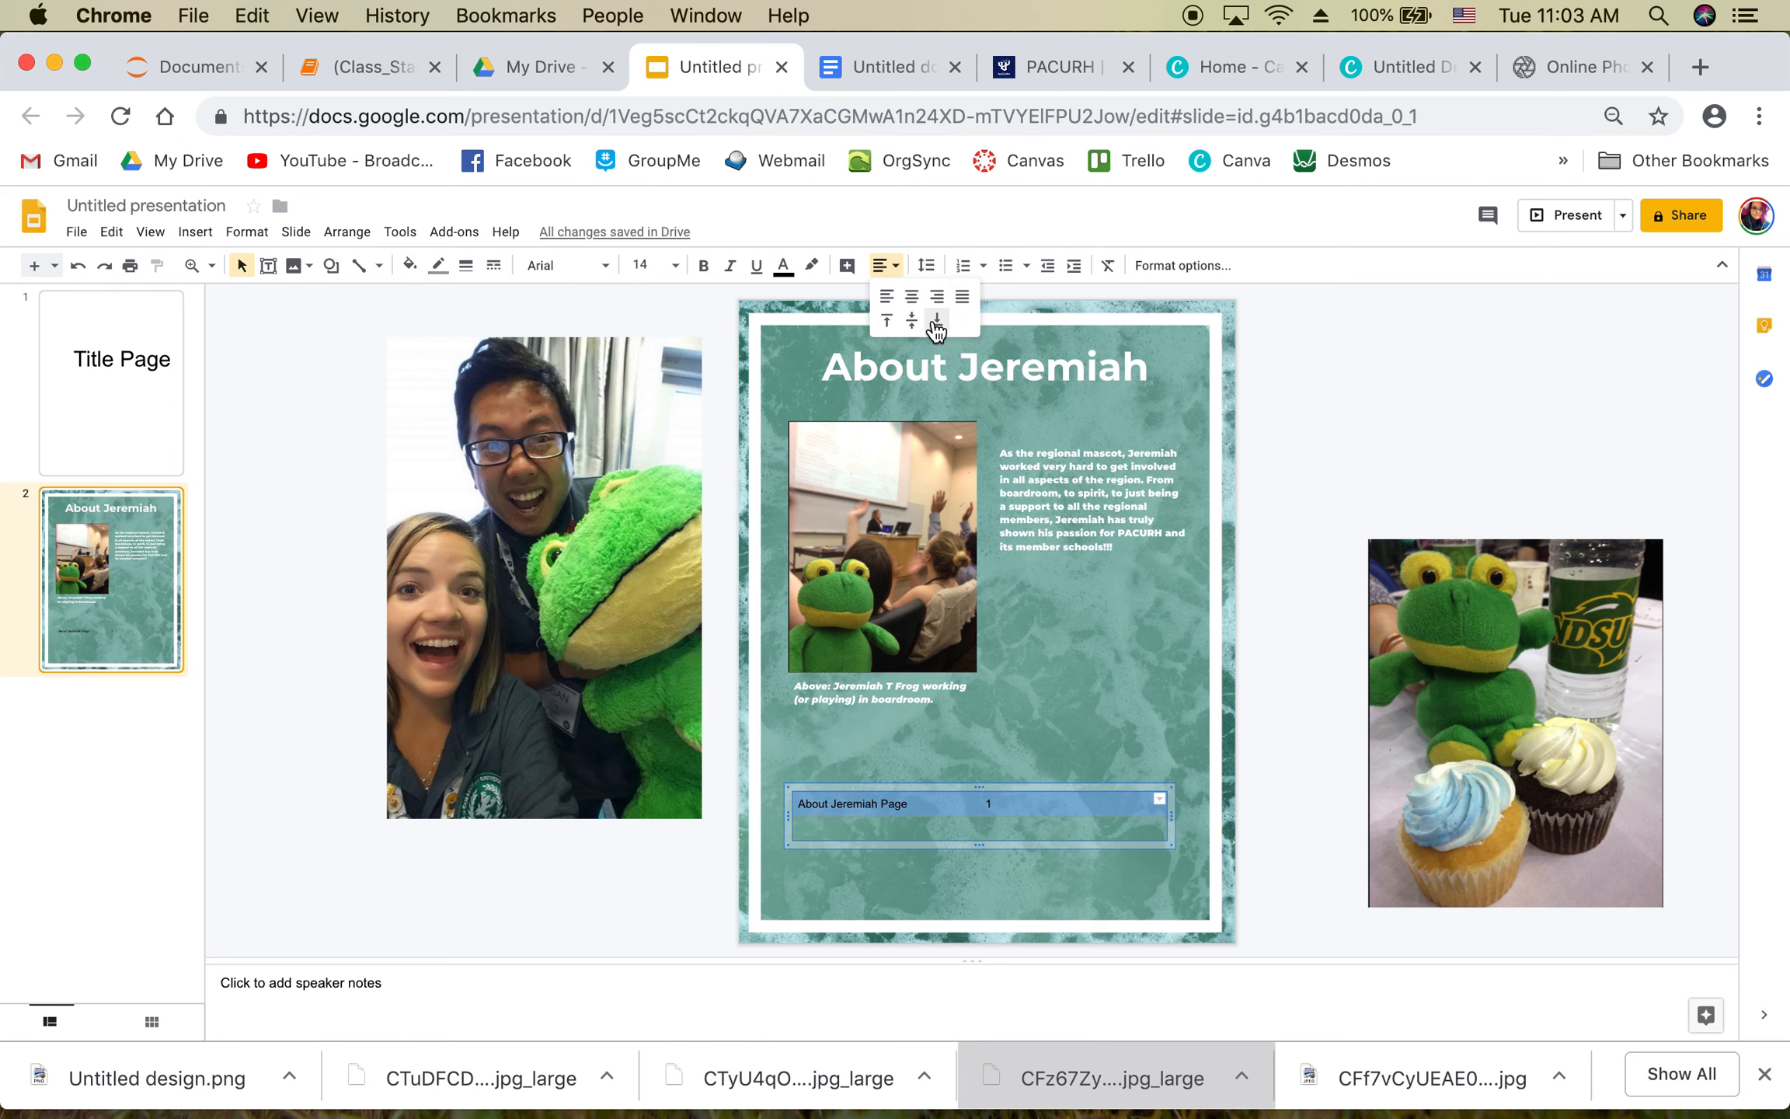
pyautogui.click(981, 805)
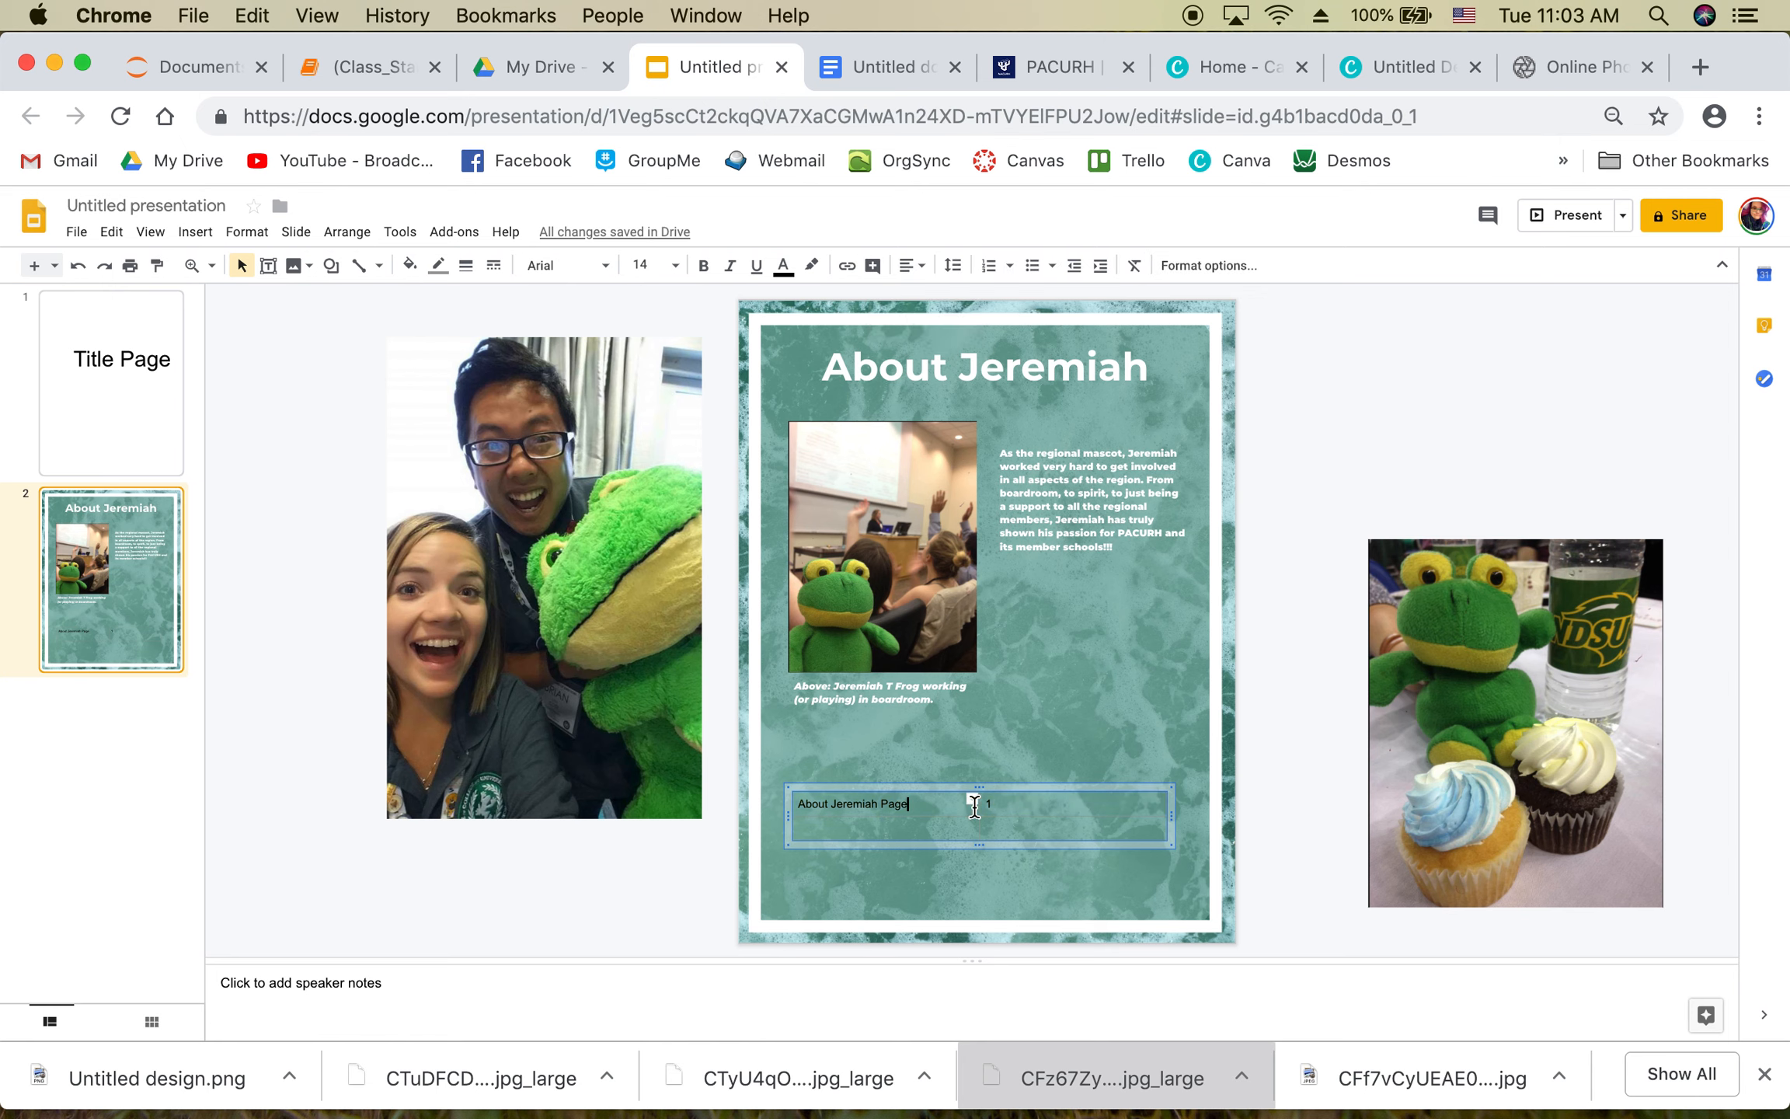
pyautogui.click(992, 805)
pyautogui.write('1')
pyautogui.click(854, 803)
pyautogui.moveTo(911, 806); pyautogui.dragTo(793, 804)
pyautogui.click(994, 802)
pyautogui.click(912, 266)
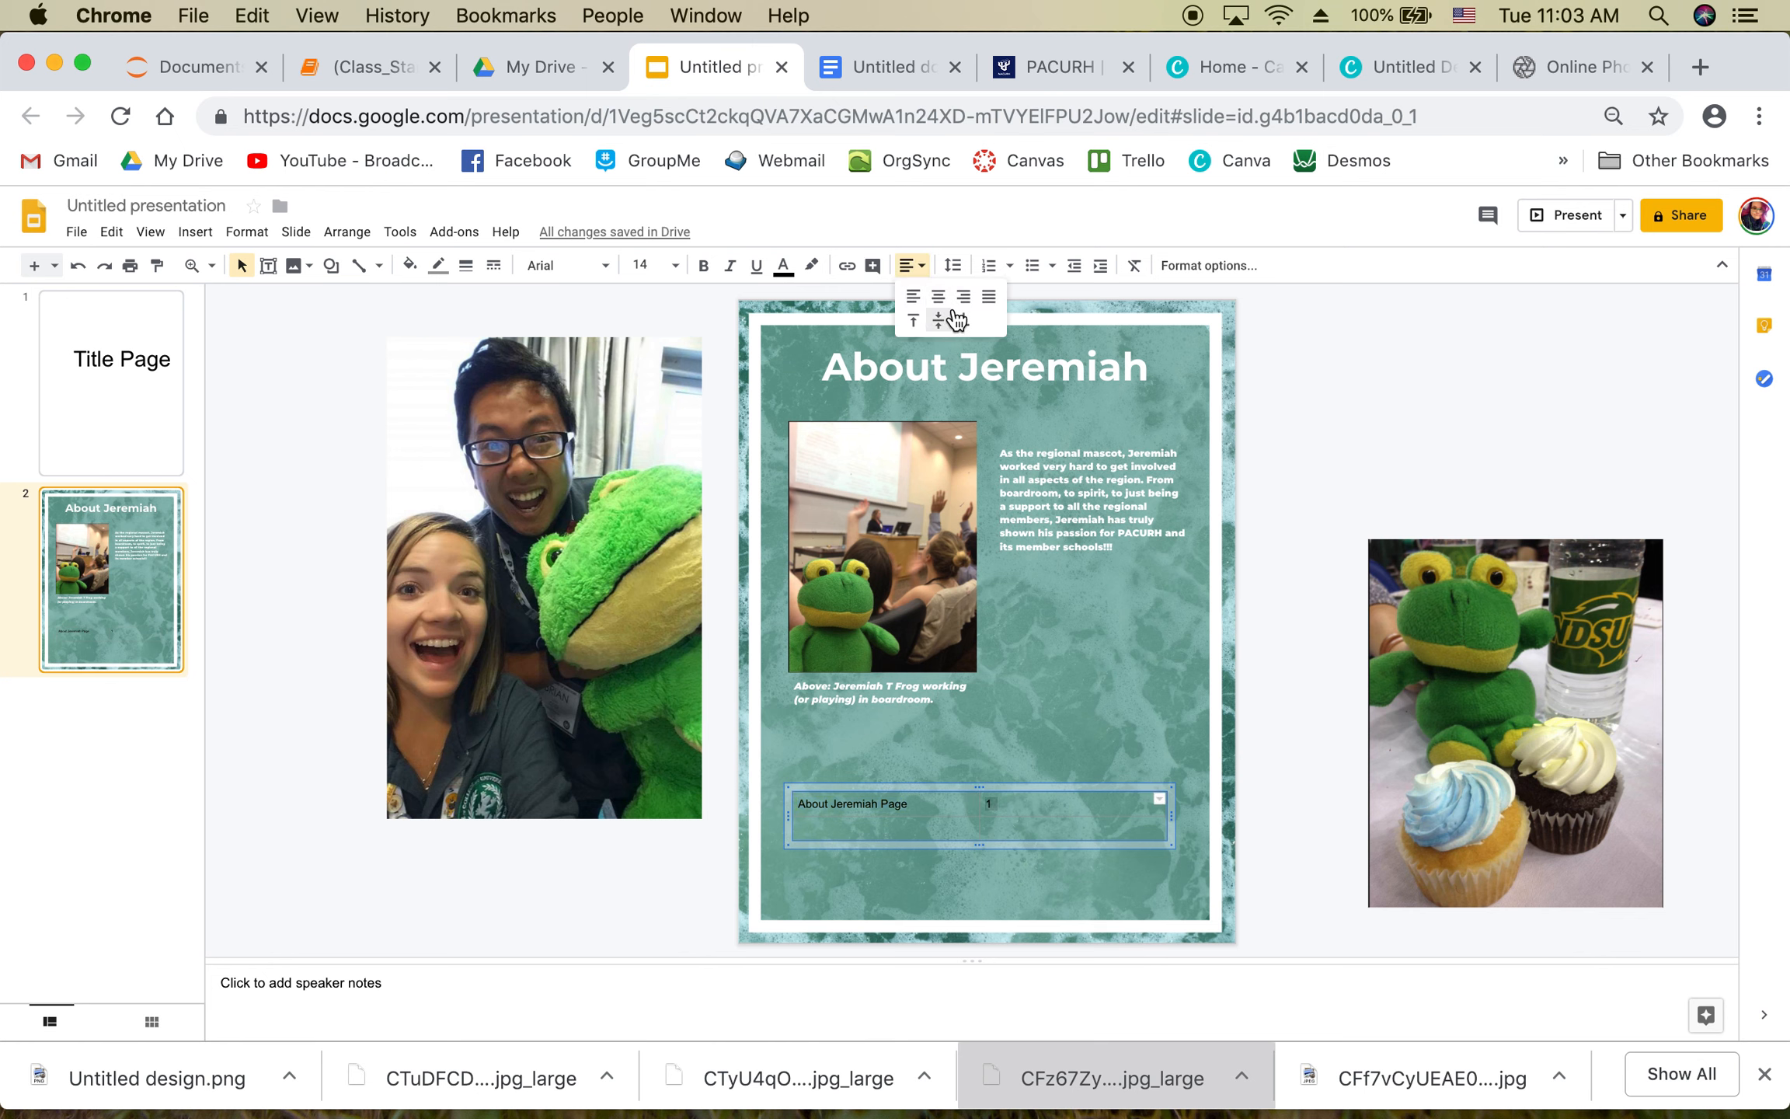
pyautogui.click(948, 319)
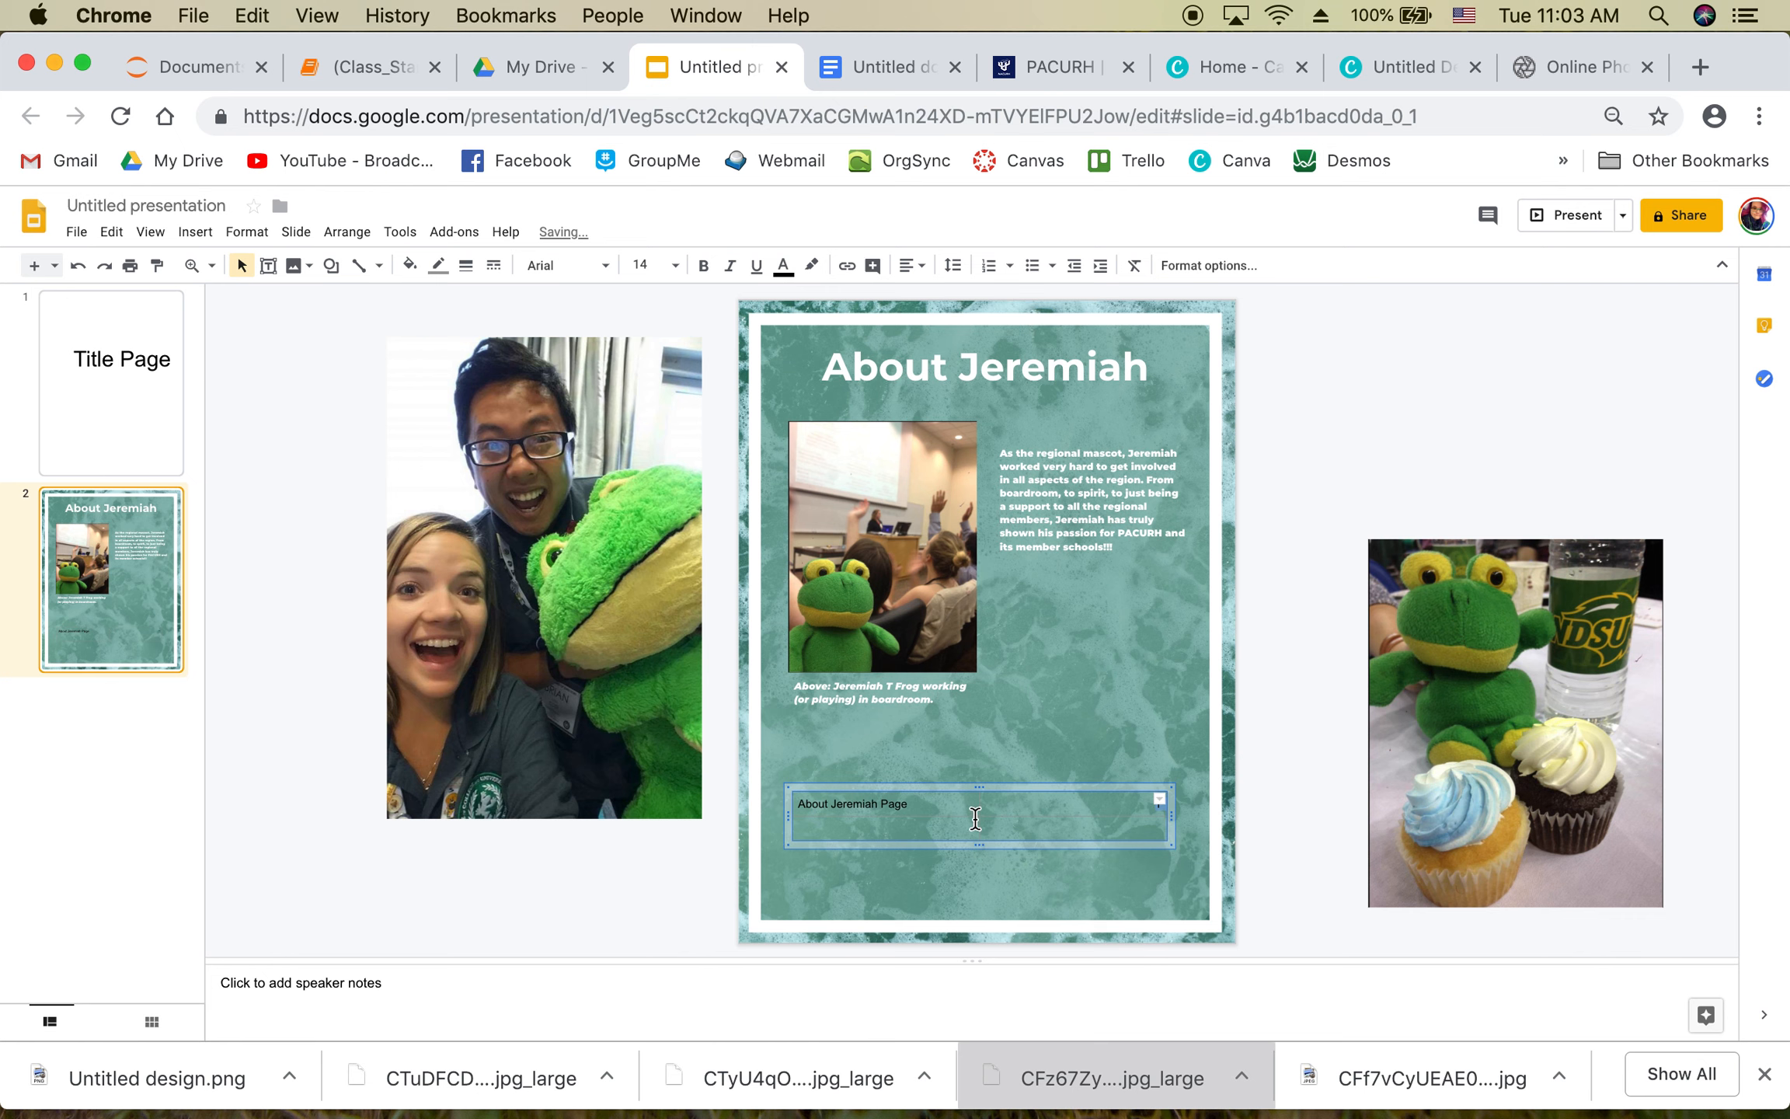
pyautogui.moveTo(980, 808); pyautogui.dragTo(1131, 808)
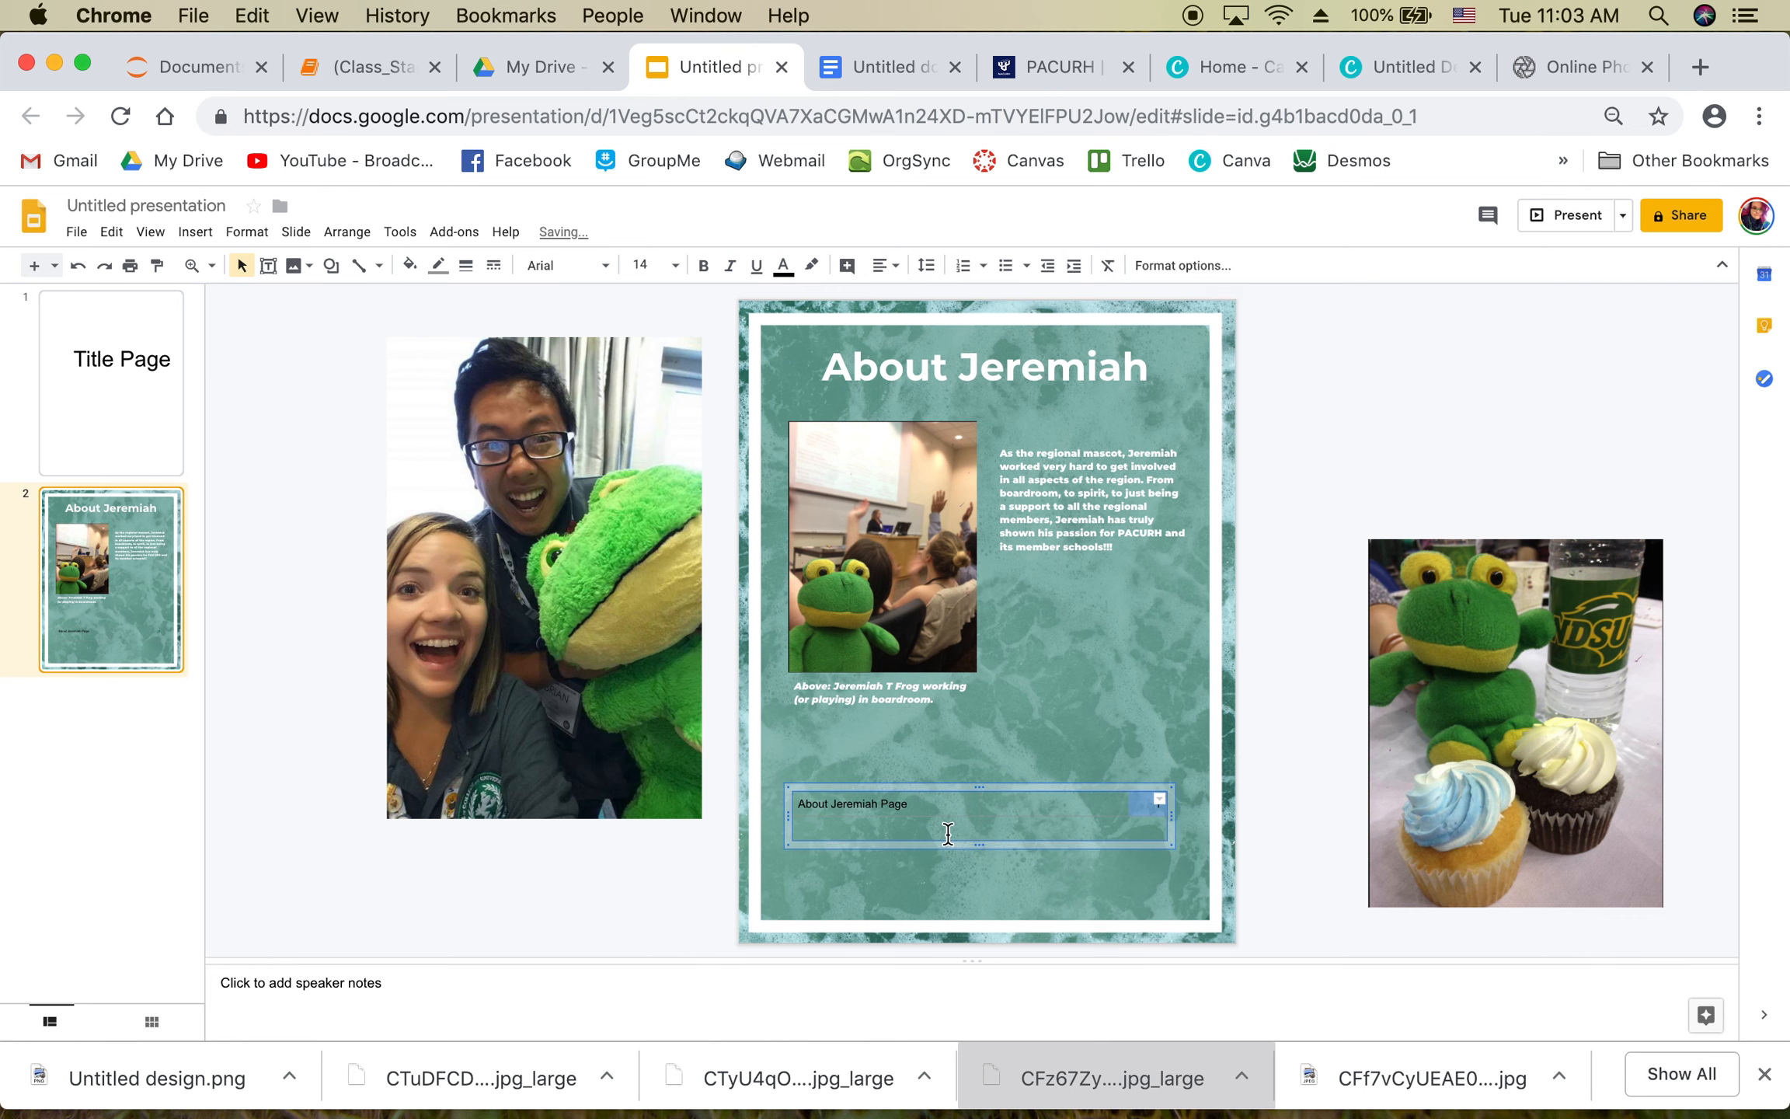
pyautogui.write('1')
# Step: Add a second row reading 'Letter of Recommendation' with page number 2 right-aligned
pyautogui.click(910, 824)
pyautogui.write('Letter of Reccomendation')
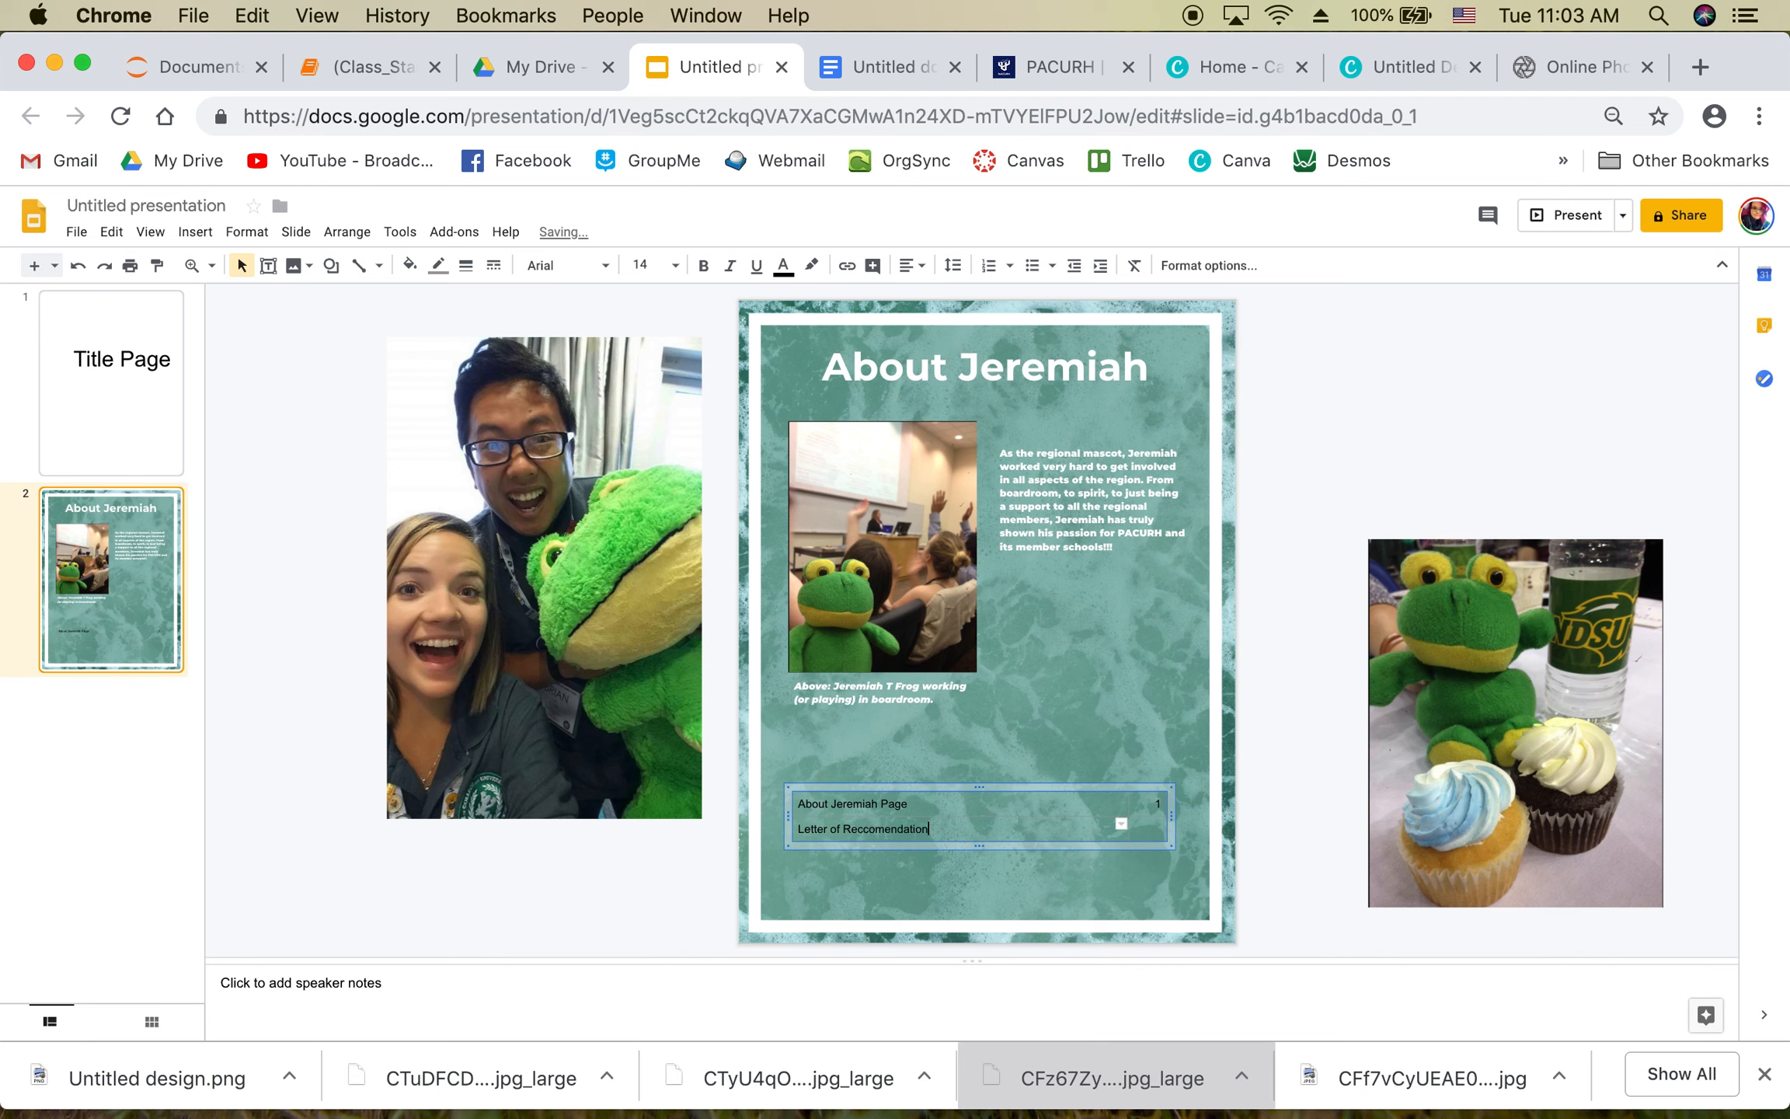
pyautogui.click(1156, 826)
pyautogui.click(1159, 824)
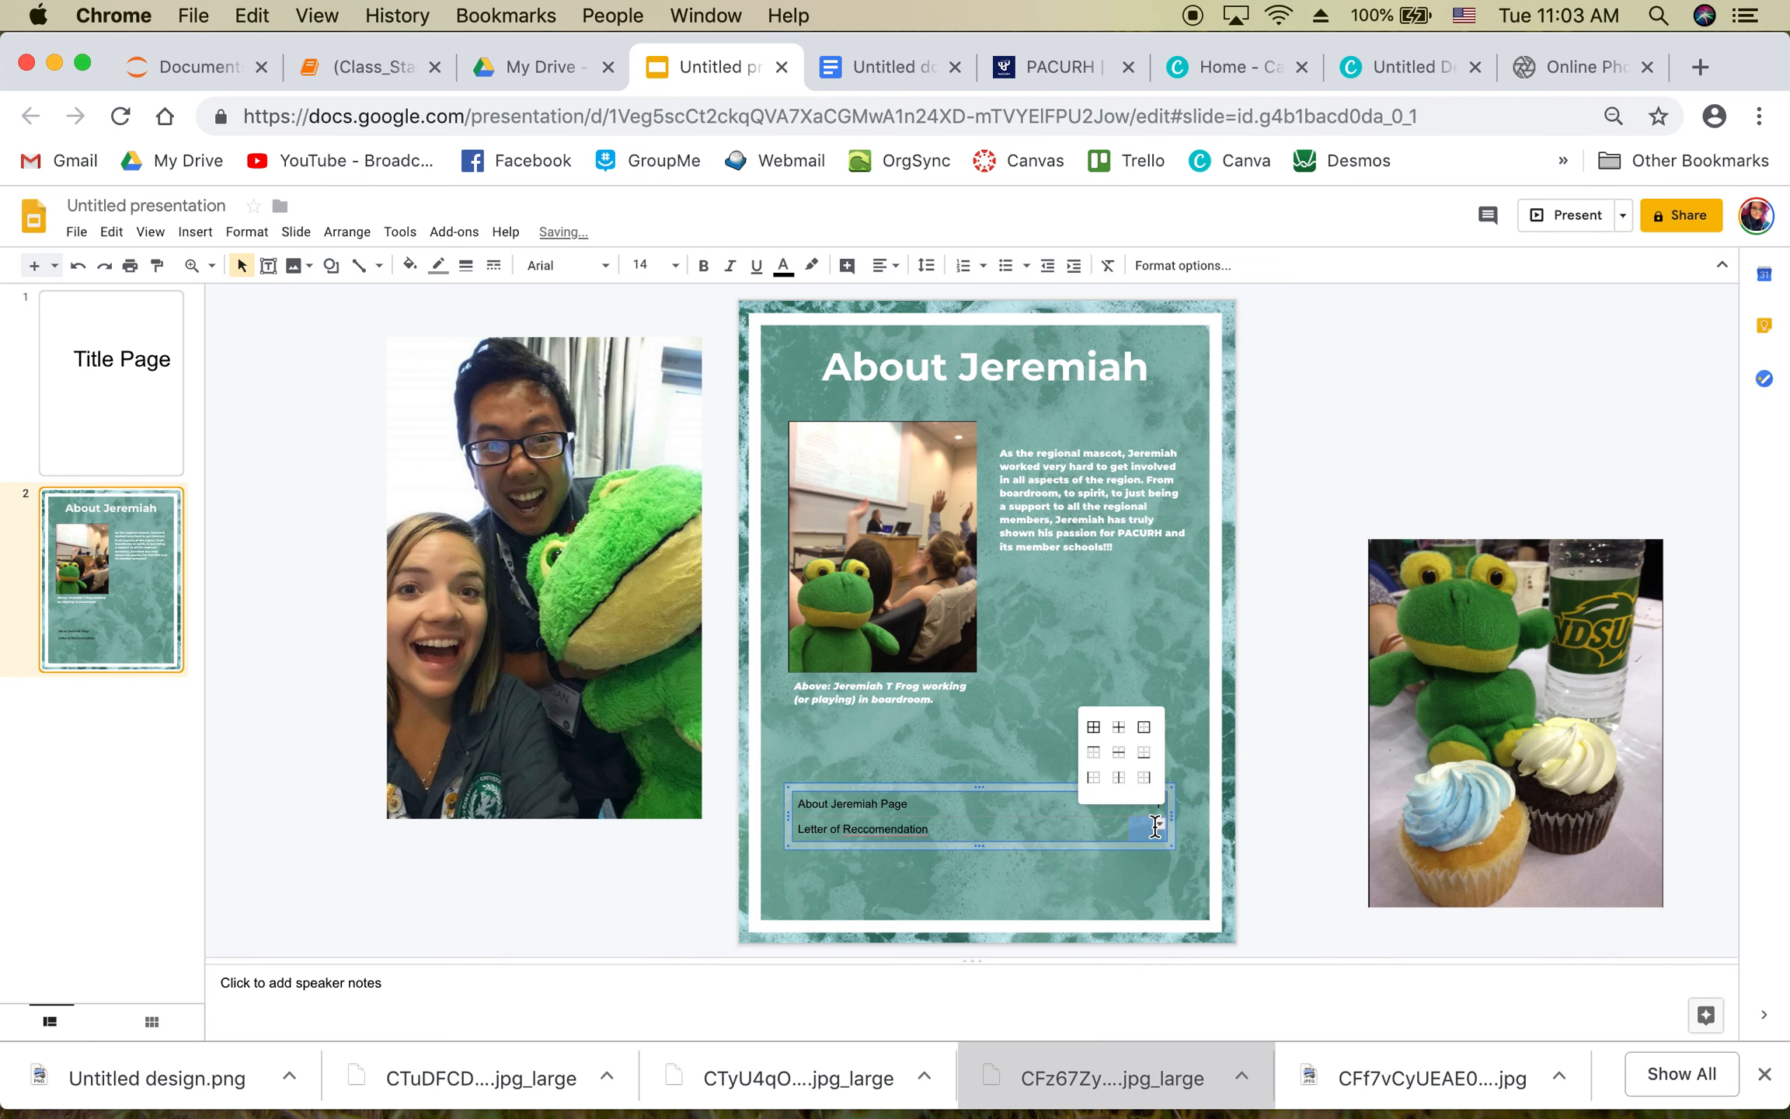
pyautogui.click(1129, 830)
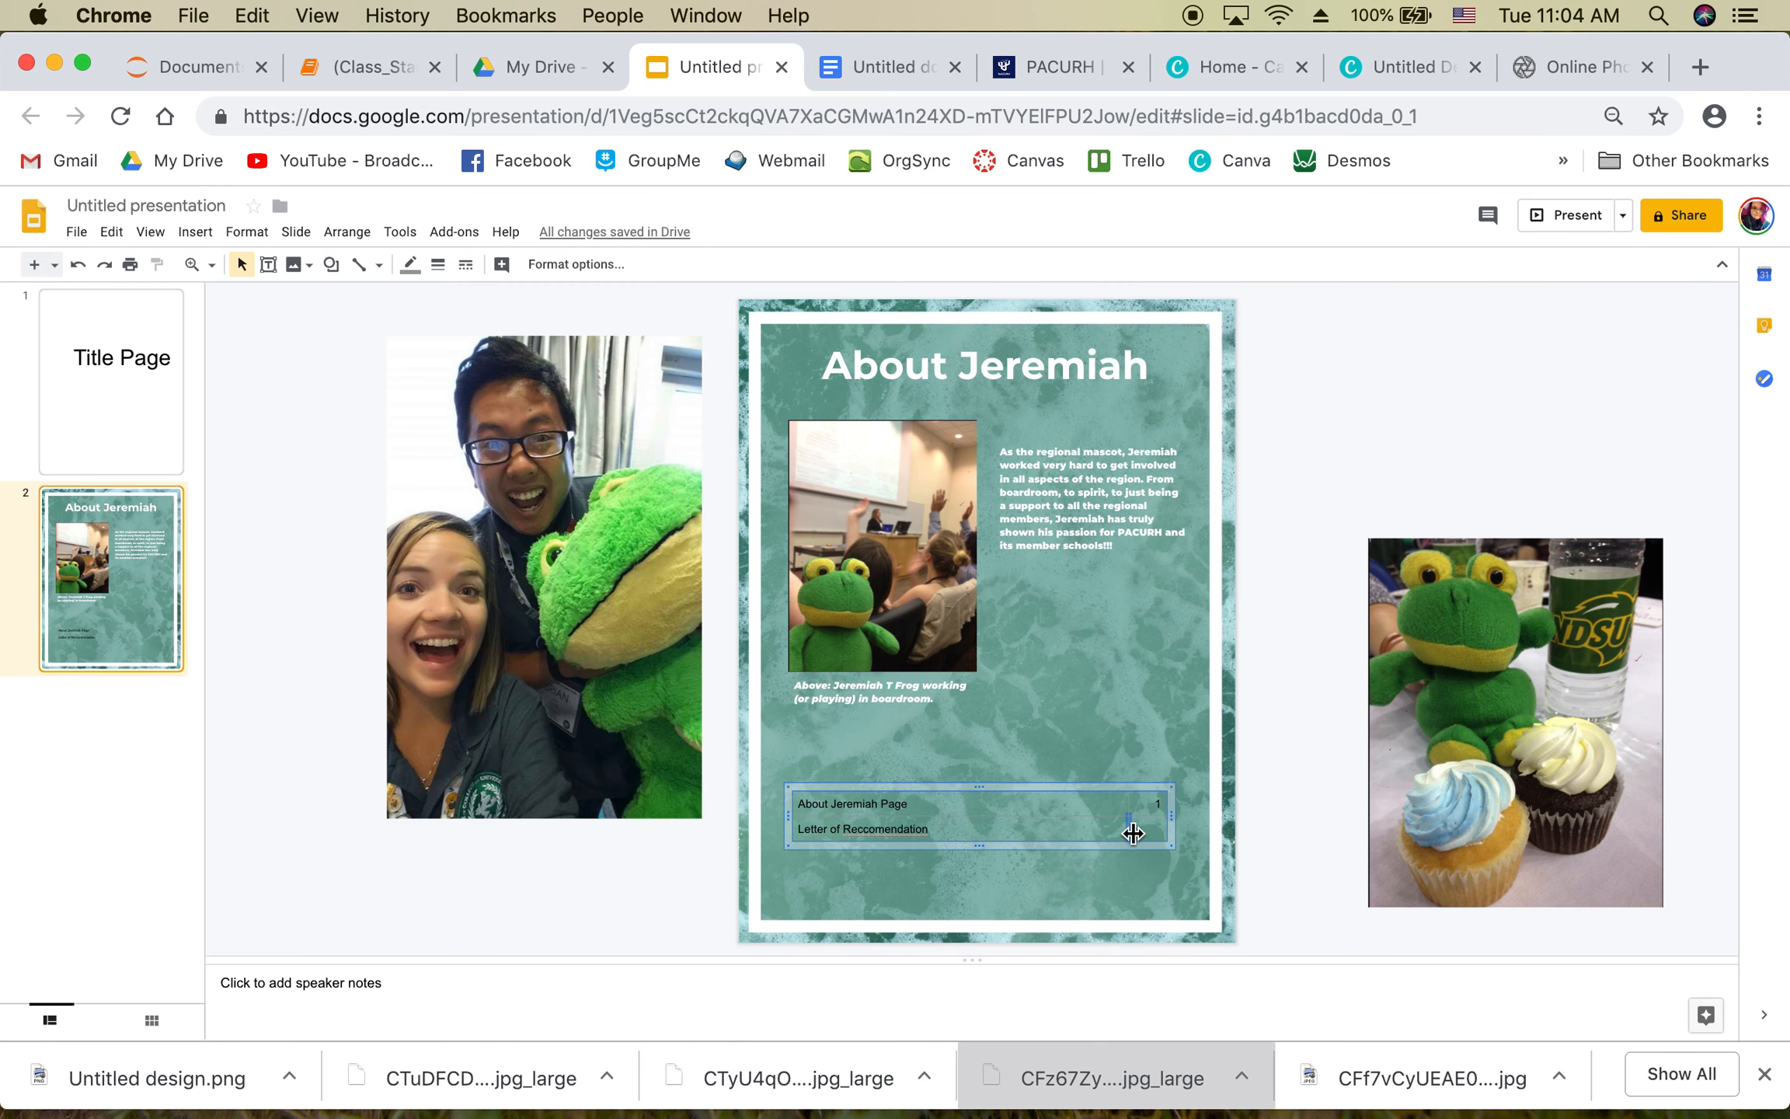
pyautogui.click(1149, 824)
pyautogui.write('2')
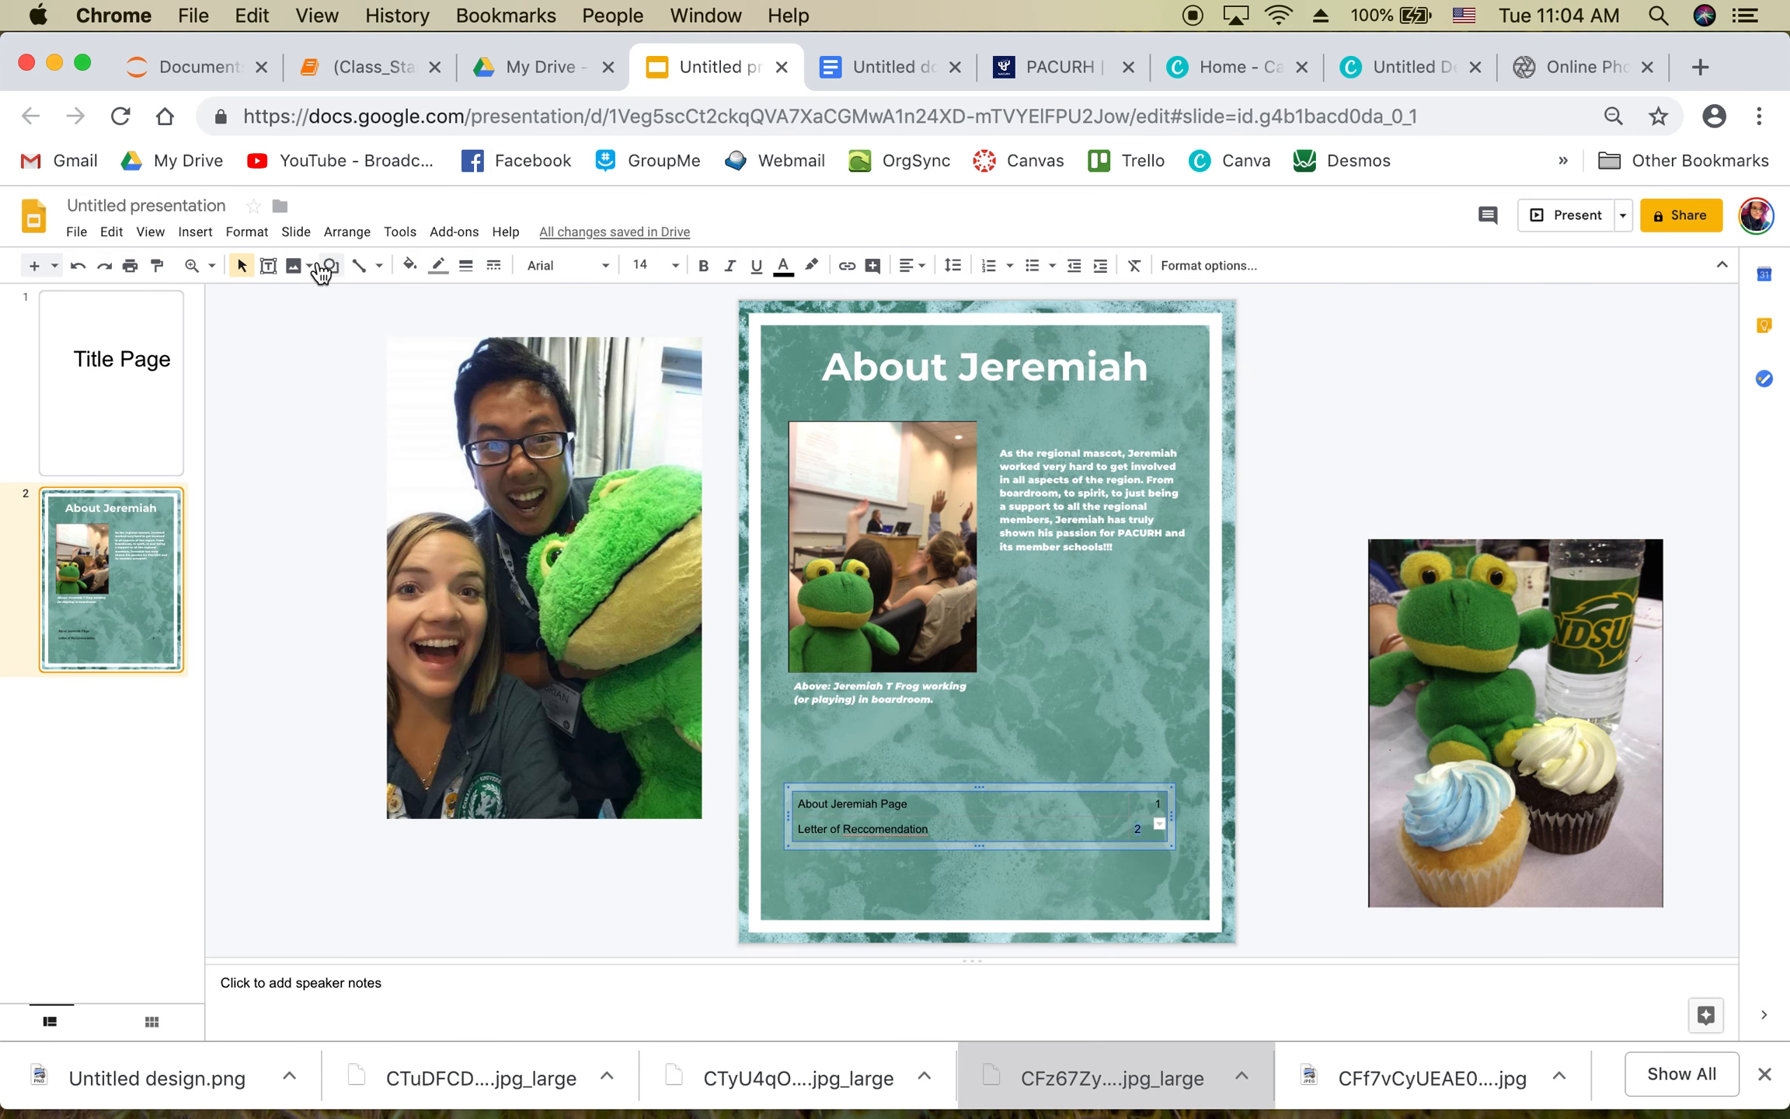
pyautogui.click(911, 264)
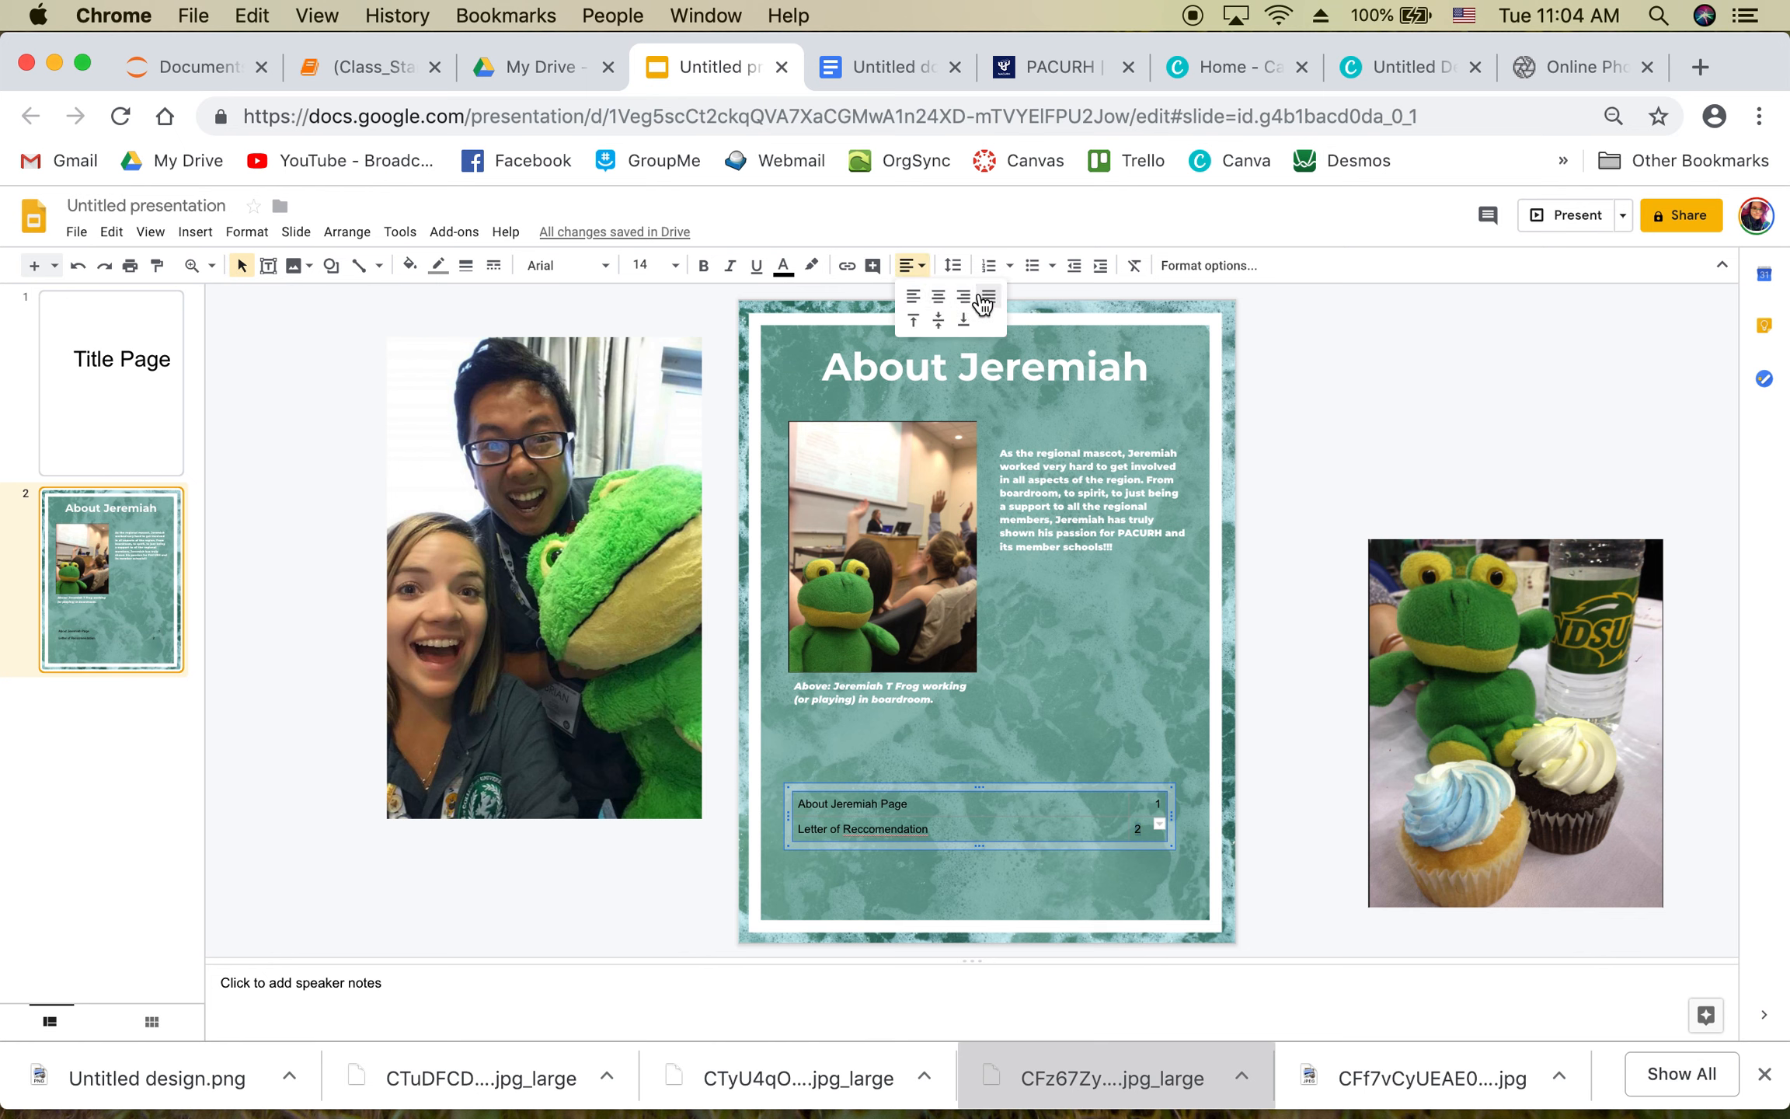
pyautogui.click(963, 296)
# Step: Correct the misspelled 'Reccomendation' to 'Recommendation' from the spelling suggestions
pyautogui.click(942, 828)
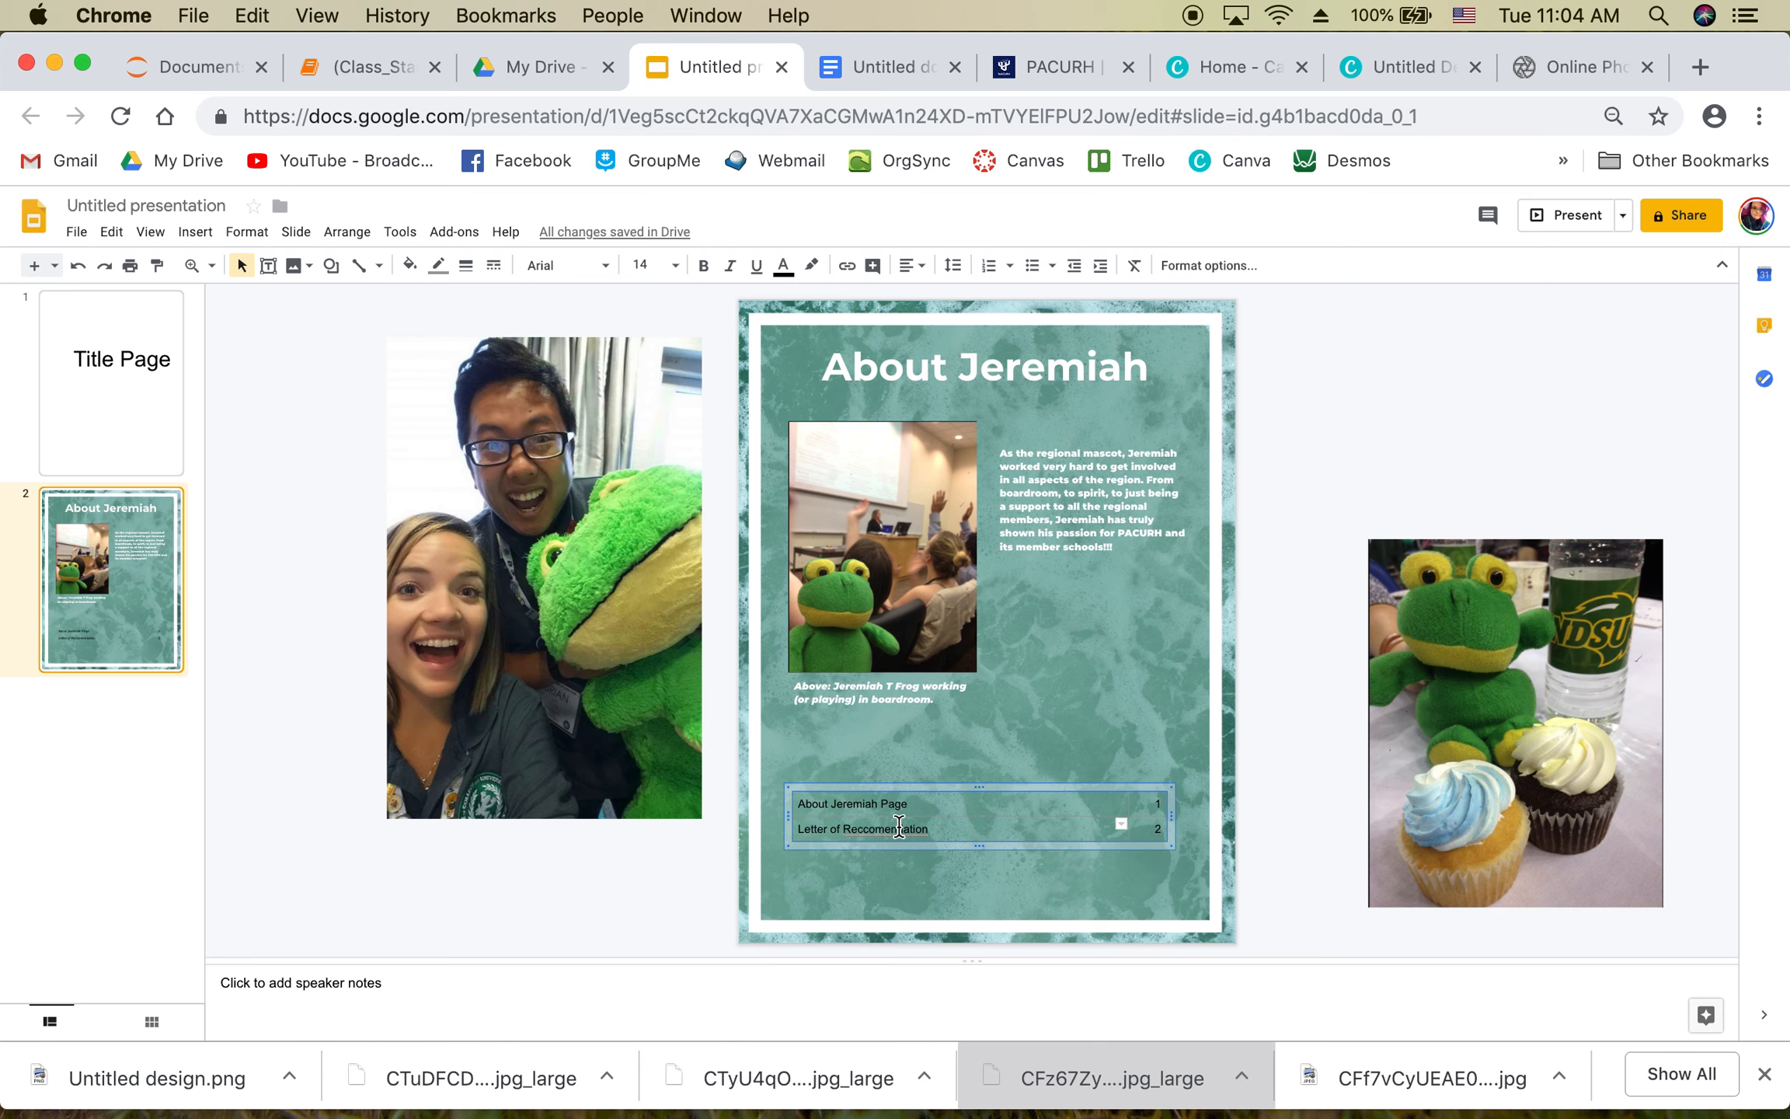
pyautogui.rightClick(899, 825)
pyautogui.click(1021, 291)
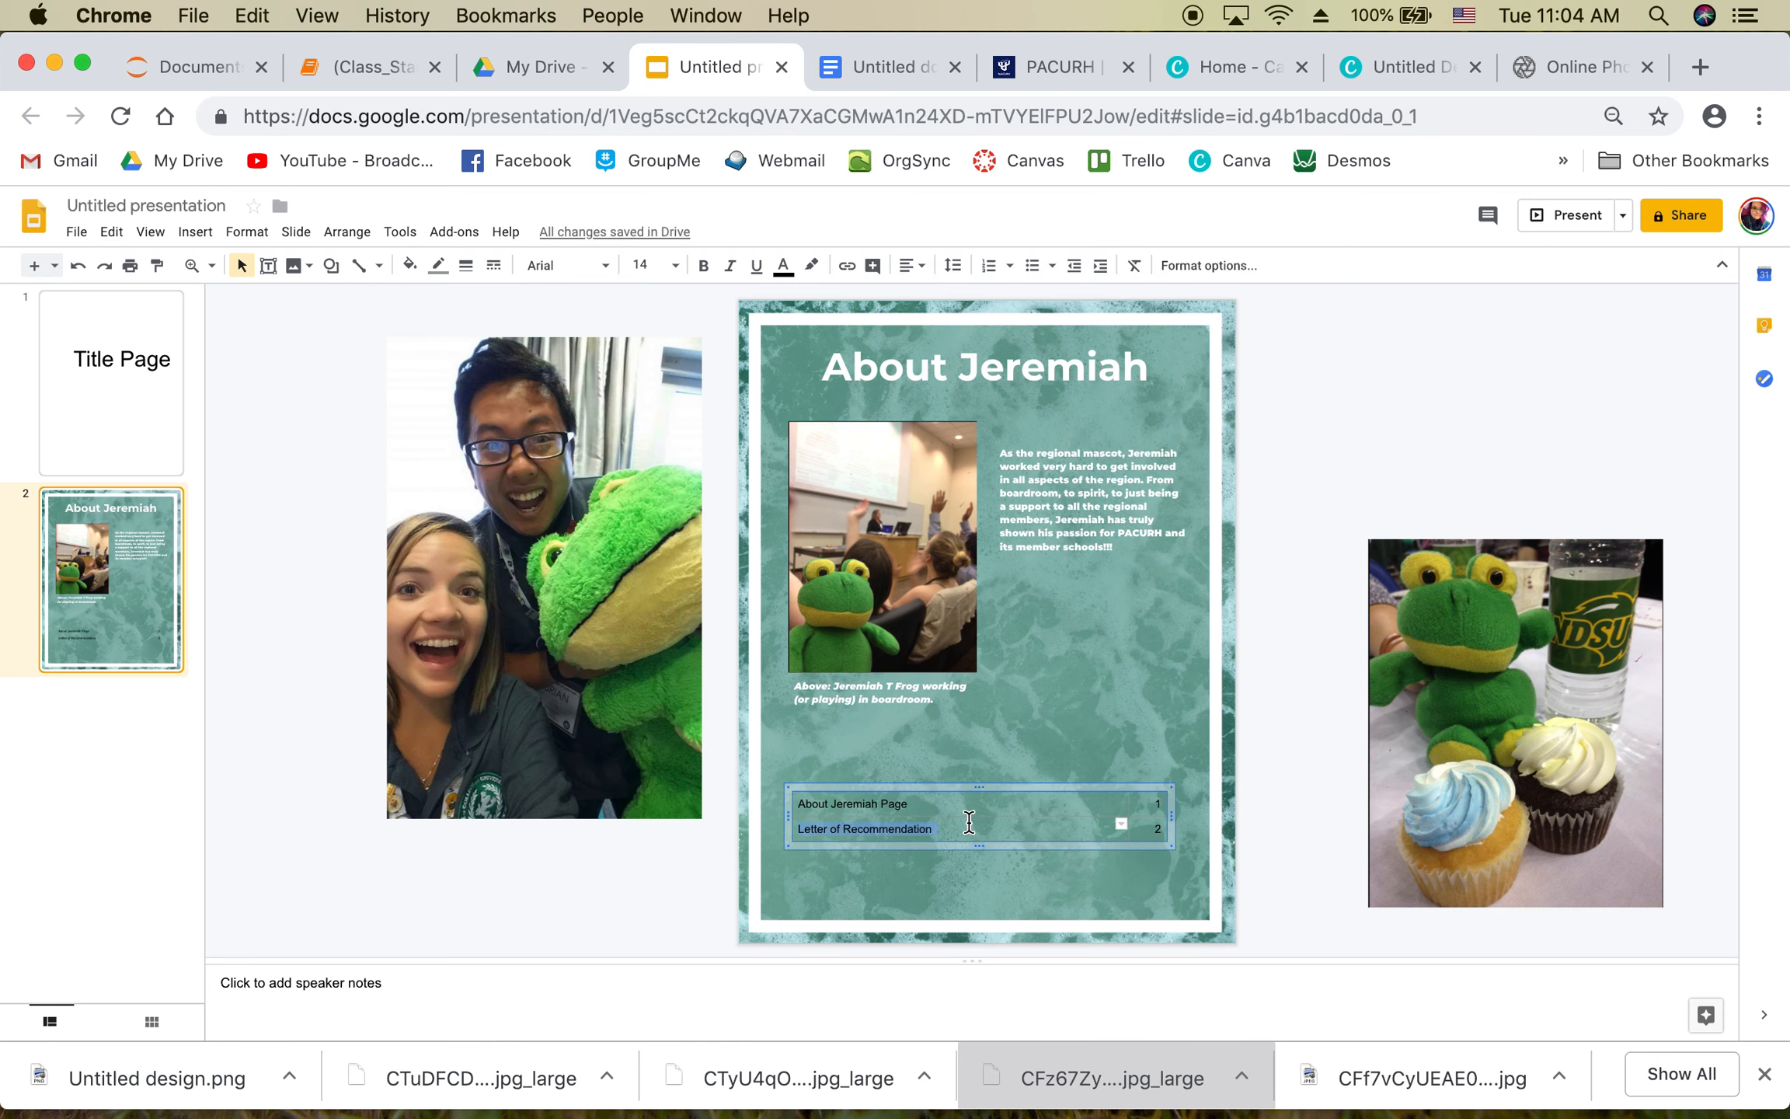
# Step: Make all table text white and set its font to Montserrat
pyautogui.moveTo(941, 829); pyautogui.dragTo(1156, 805)
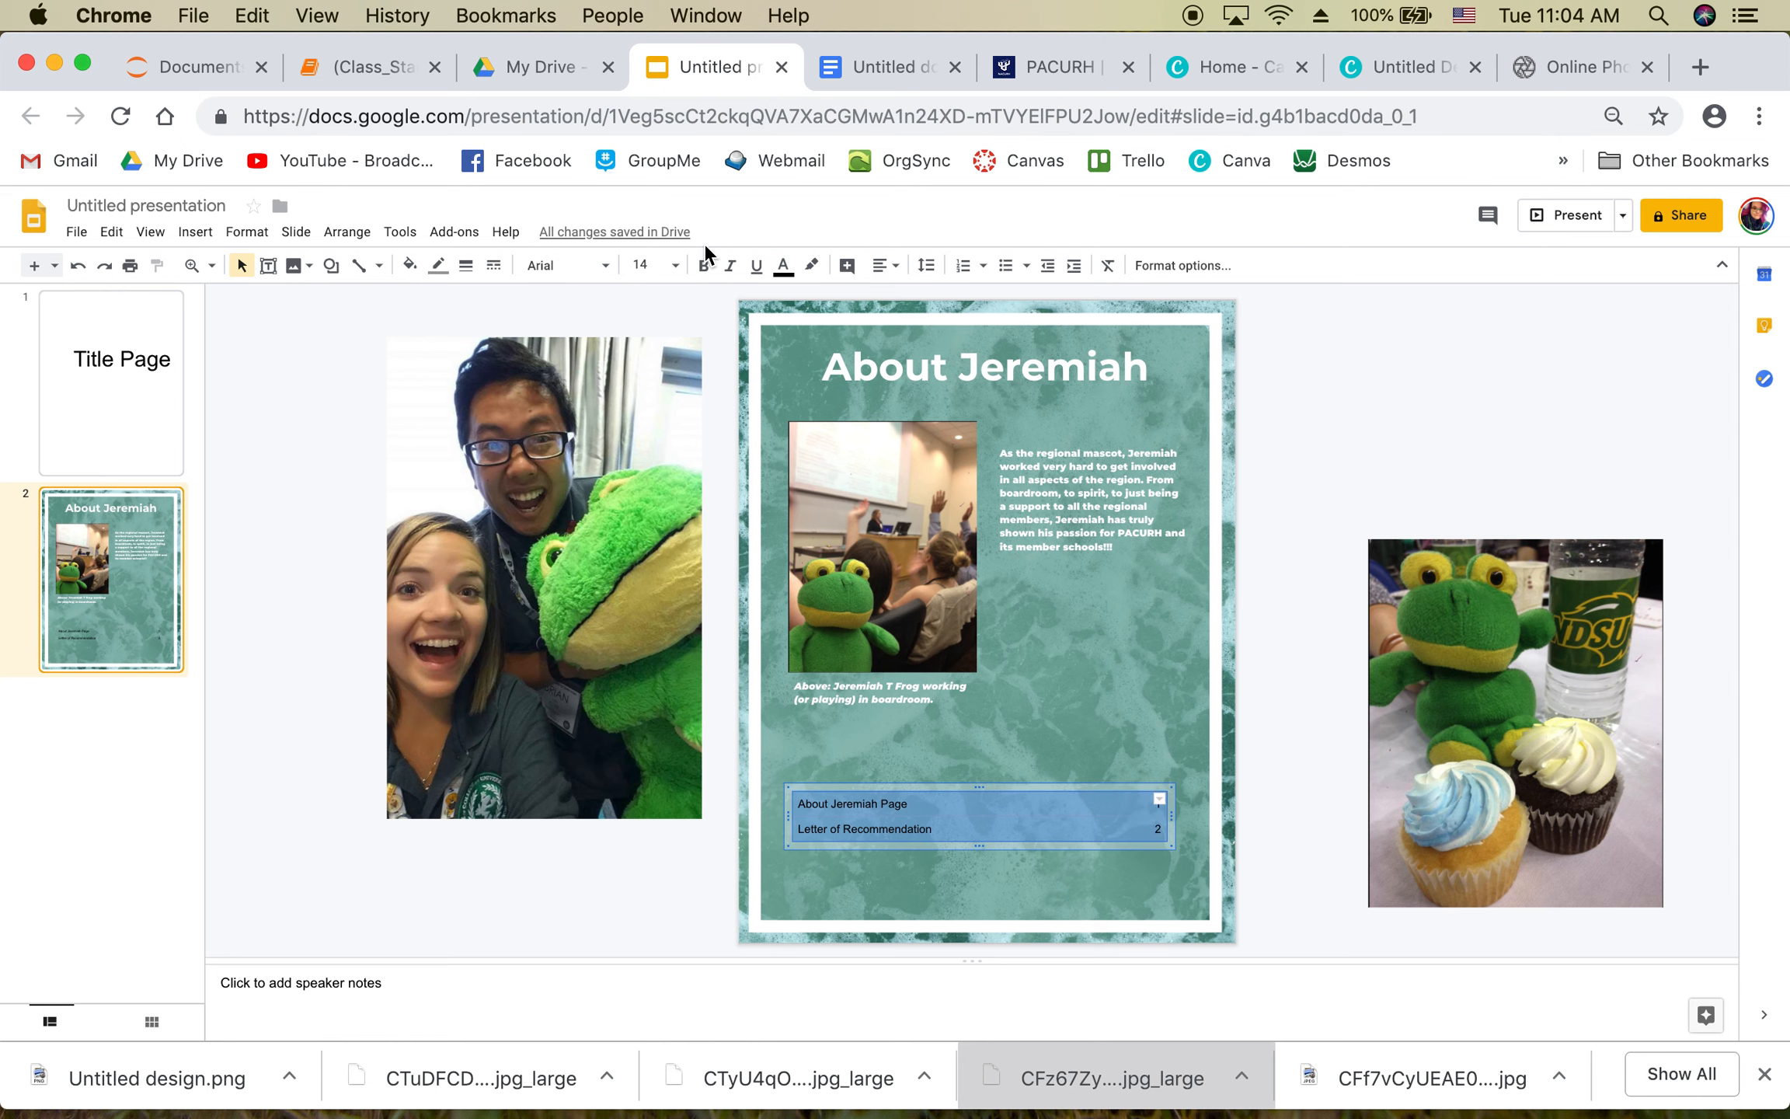
pyautogui.click(784, 274)
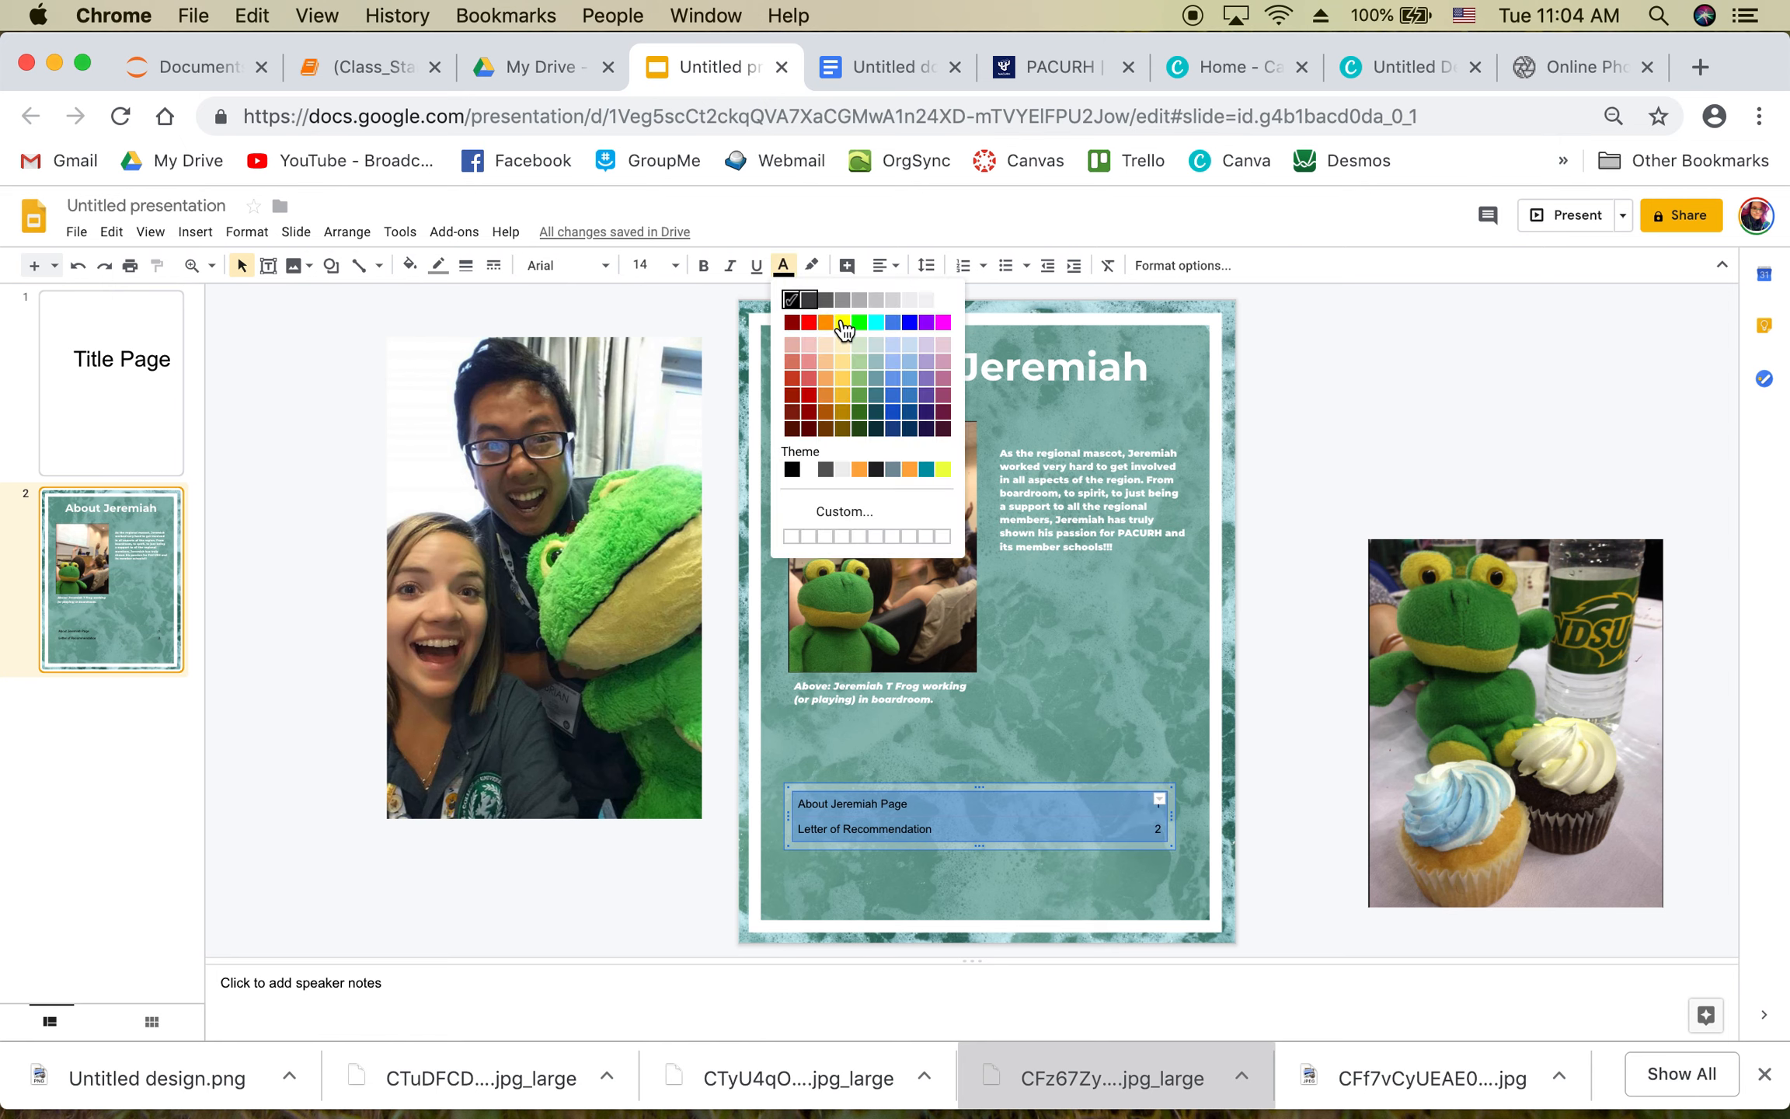
pyautogui.click(946, 301)
pyautogui.click(567, 265)
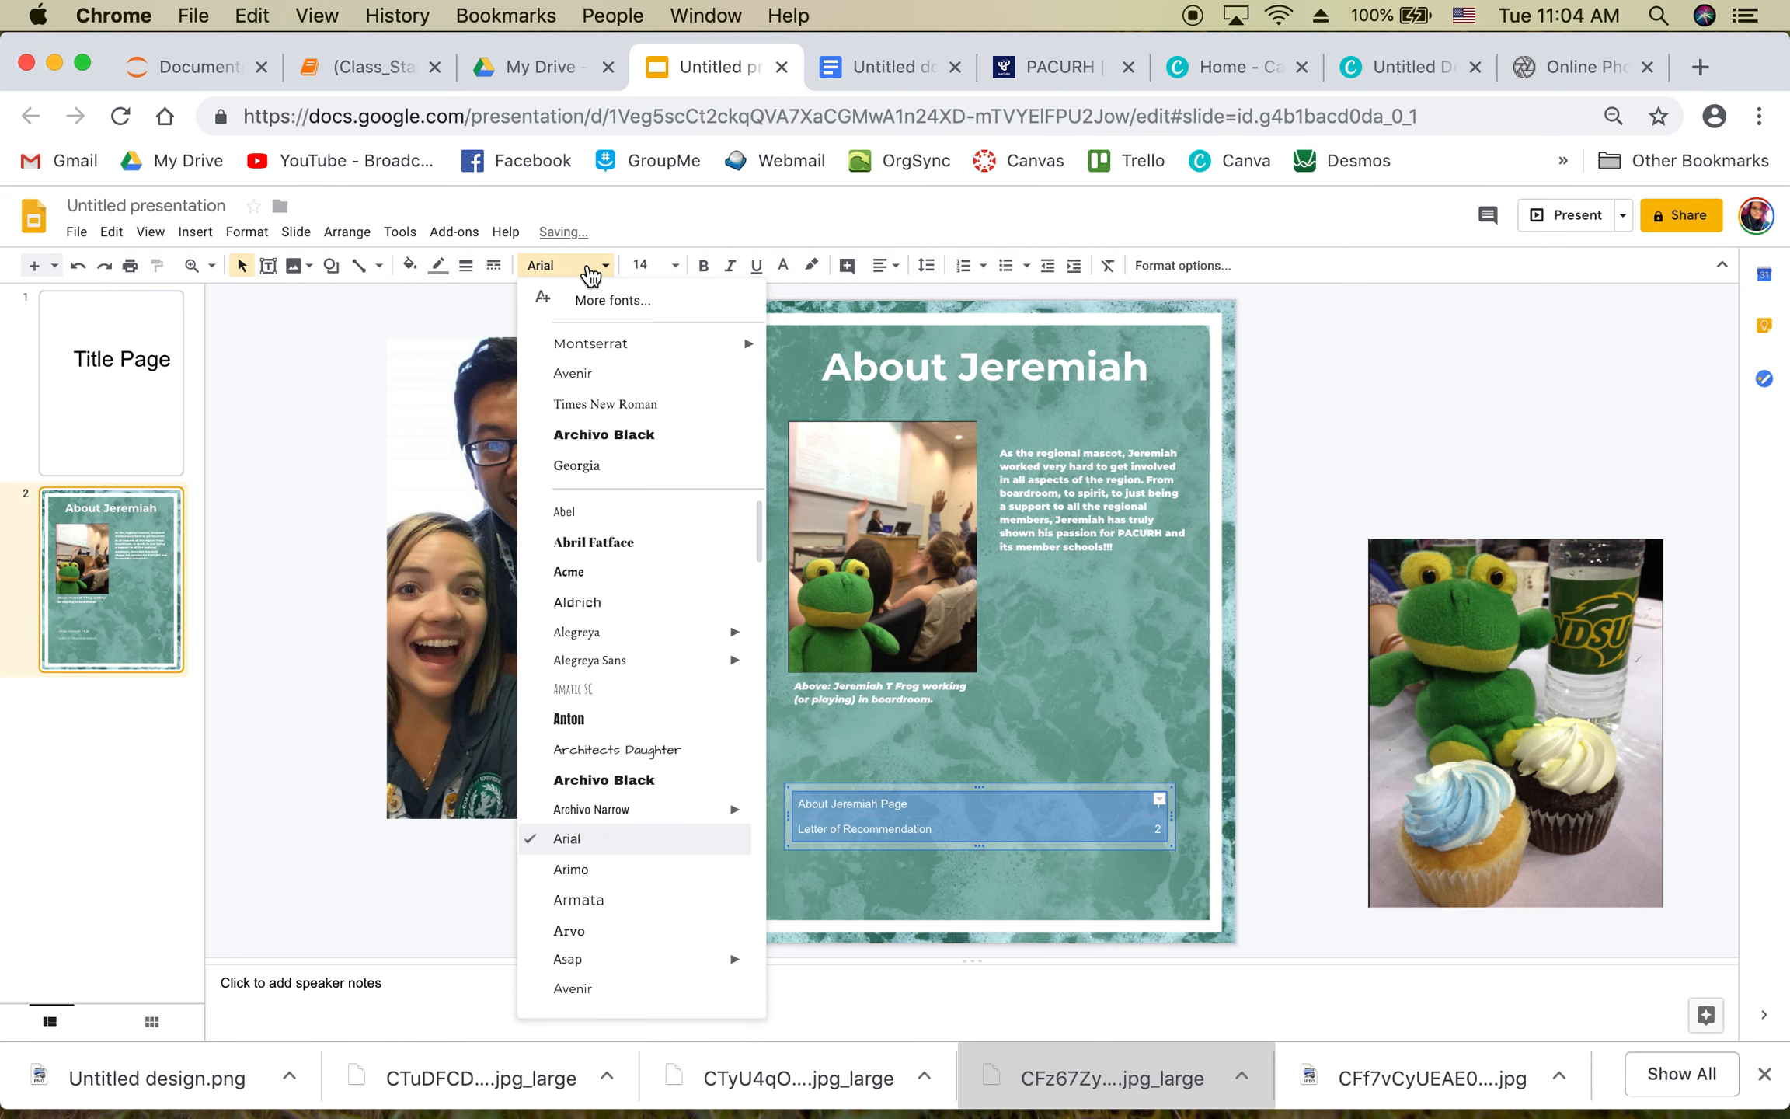
pyautogui.click(610, 348)
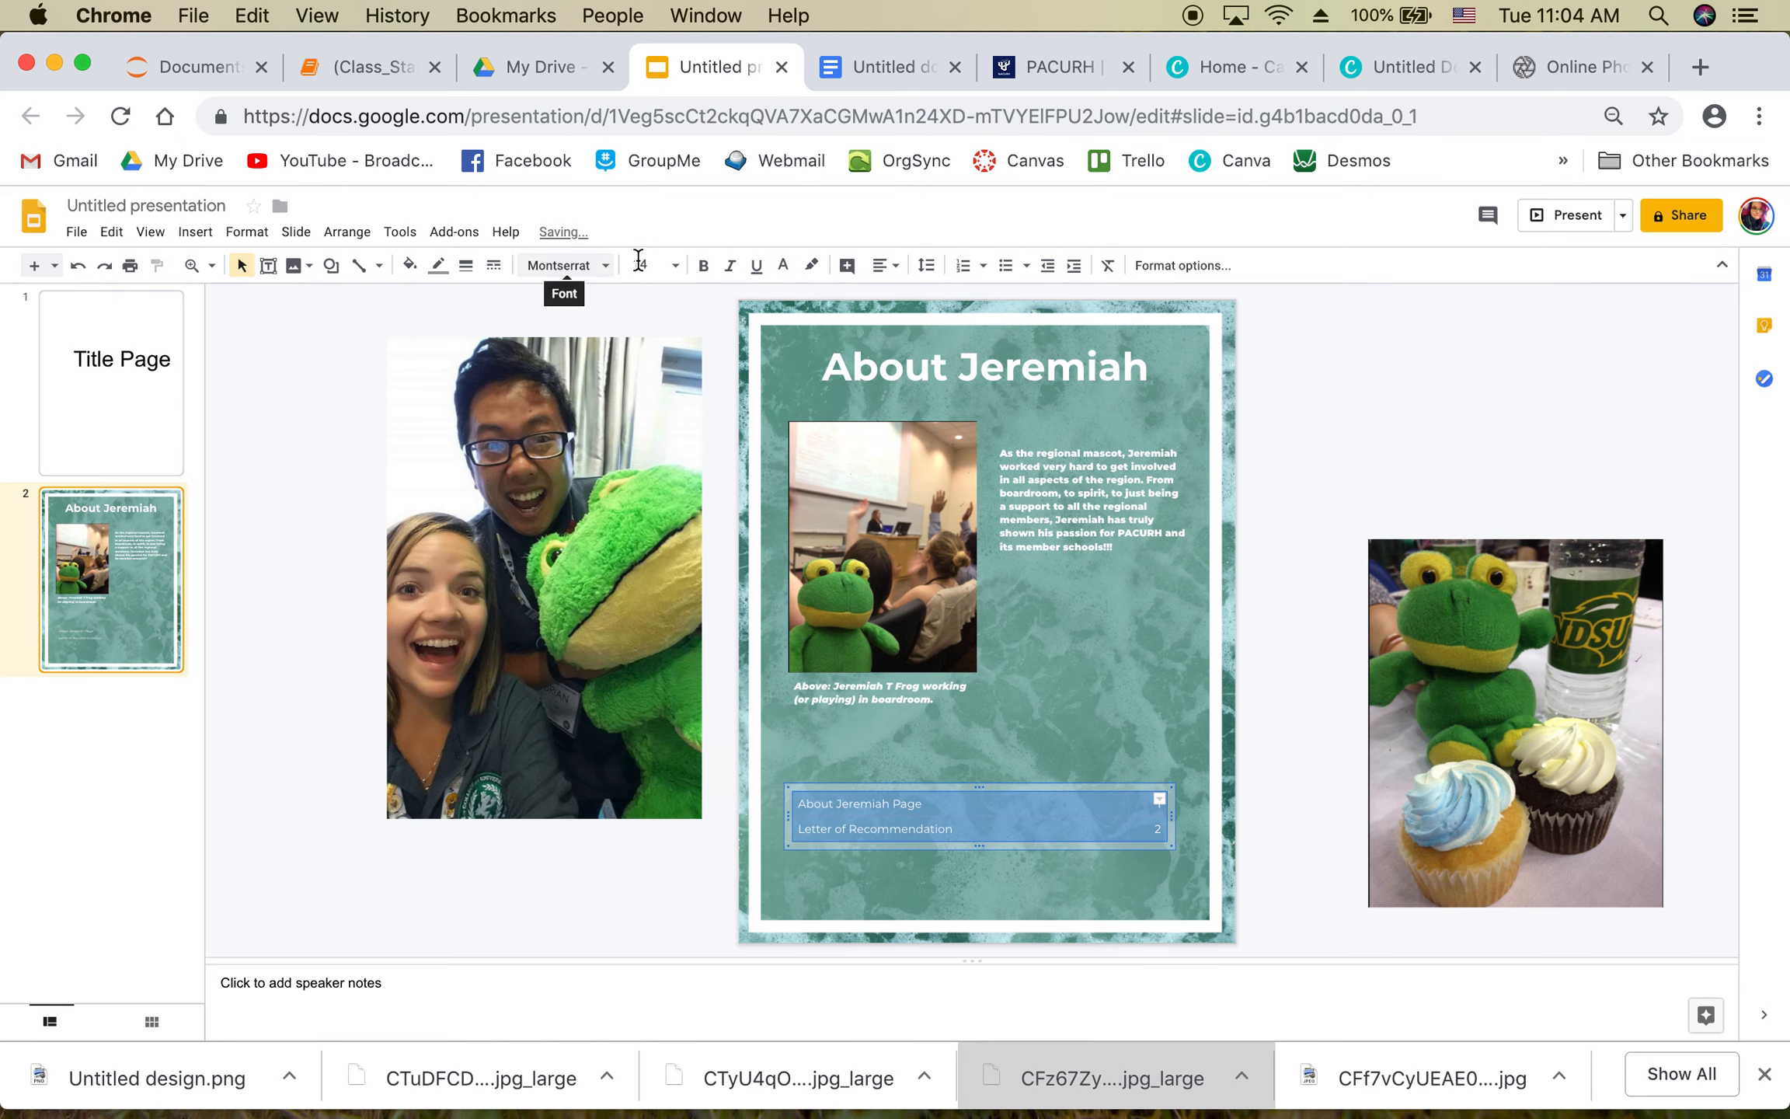
pyautogui.click(651, 265)
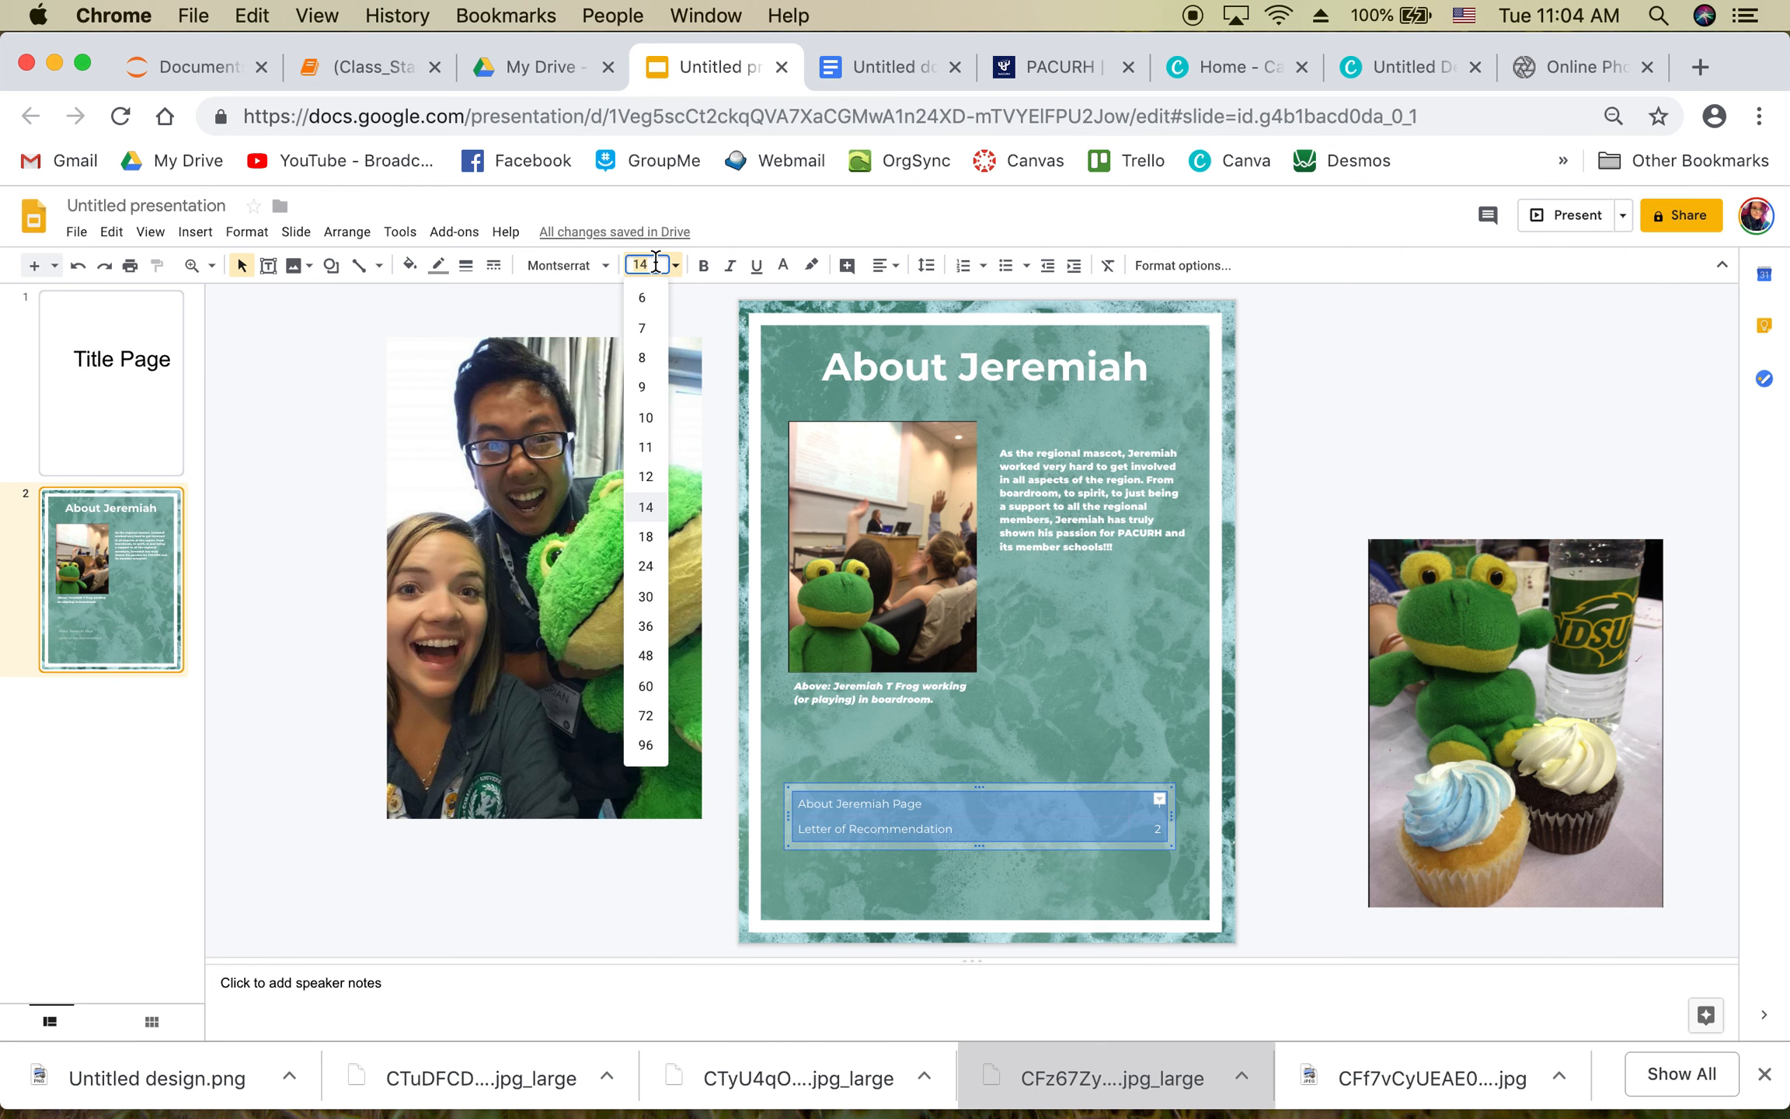
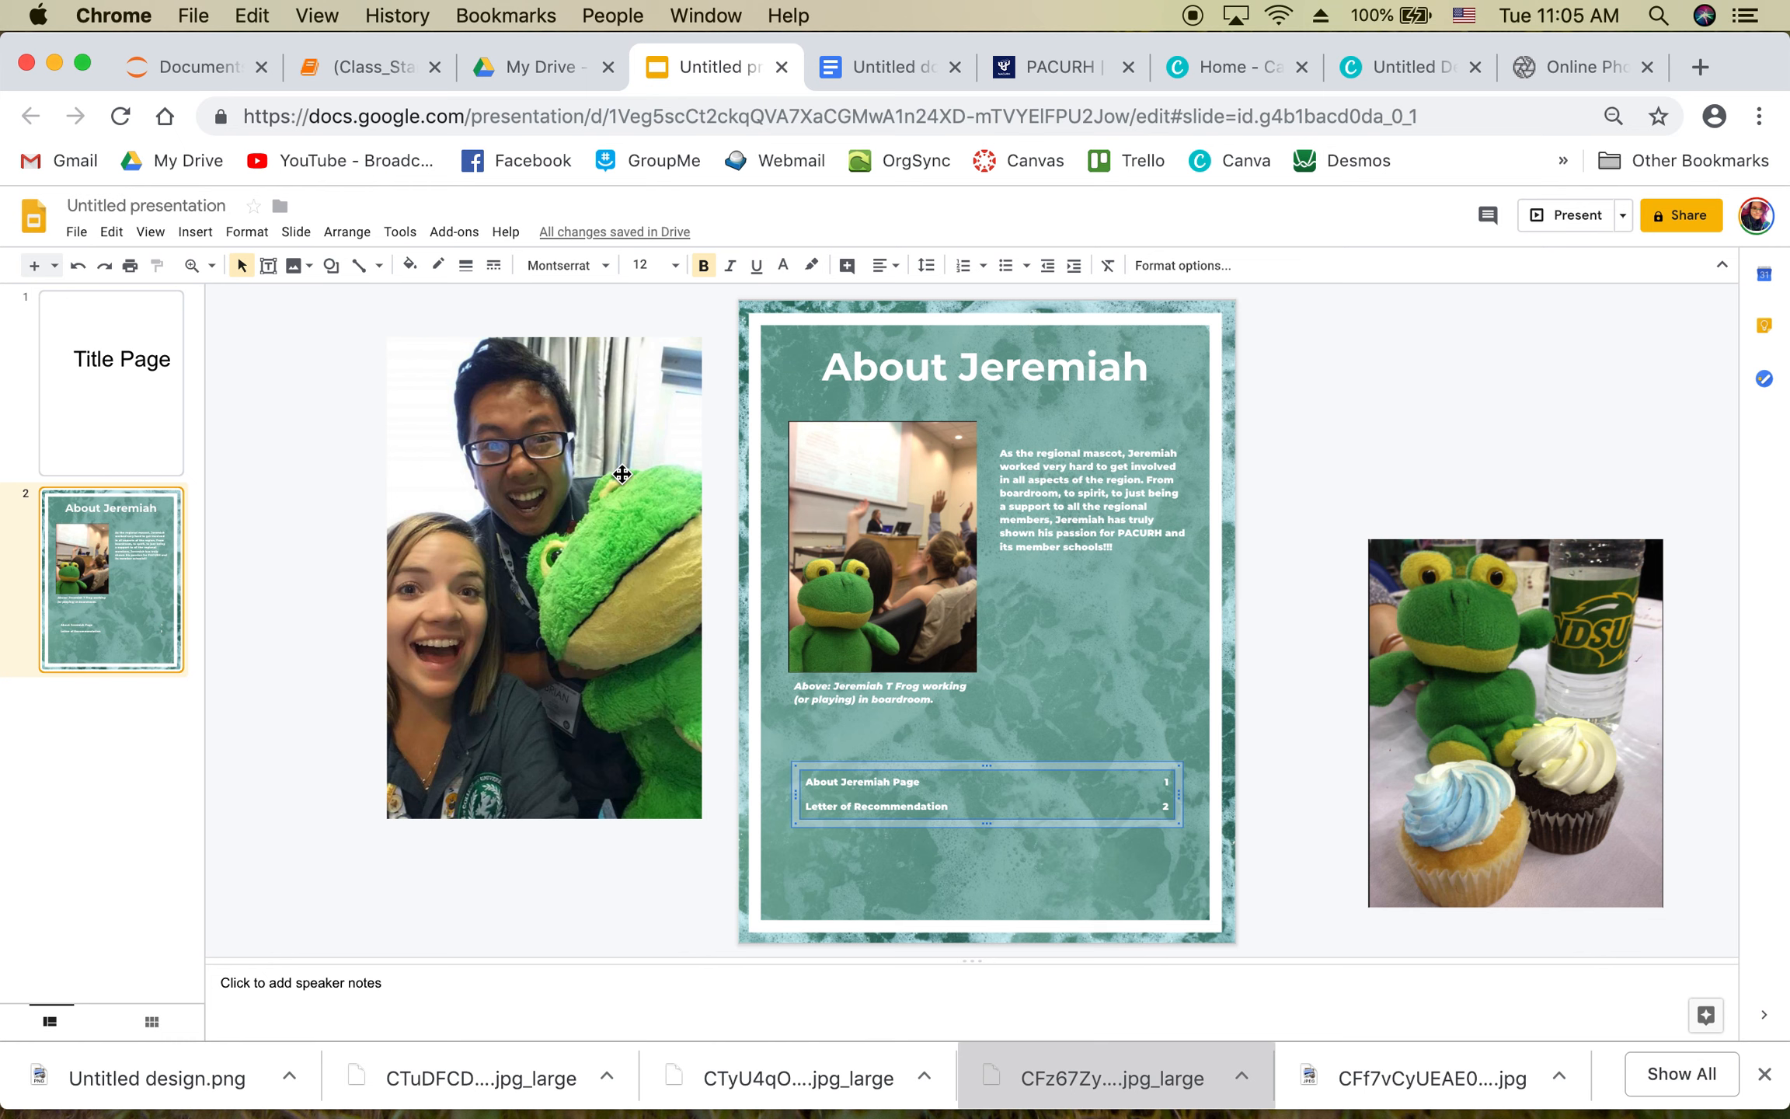
# Step: Select the mascot paragraph text box on the About Jeremiah slide
pyautogui.click(1077, 446)
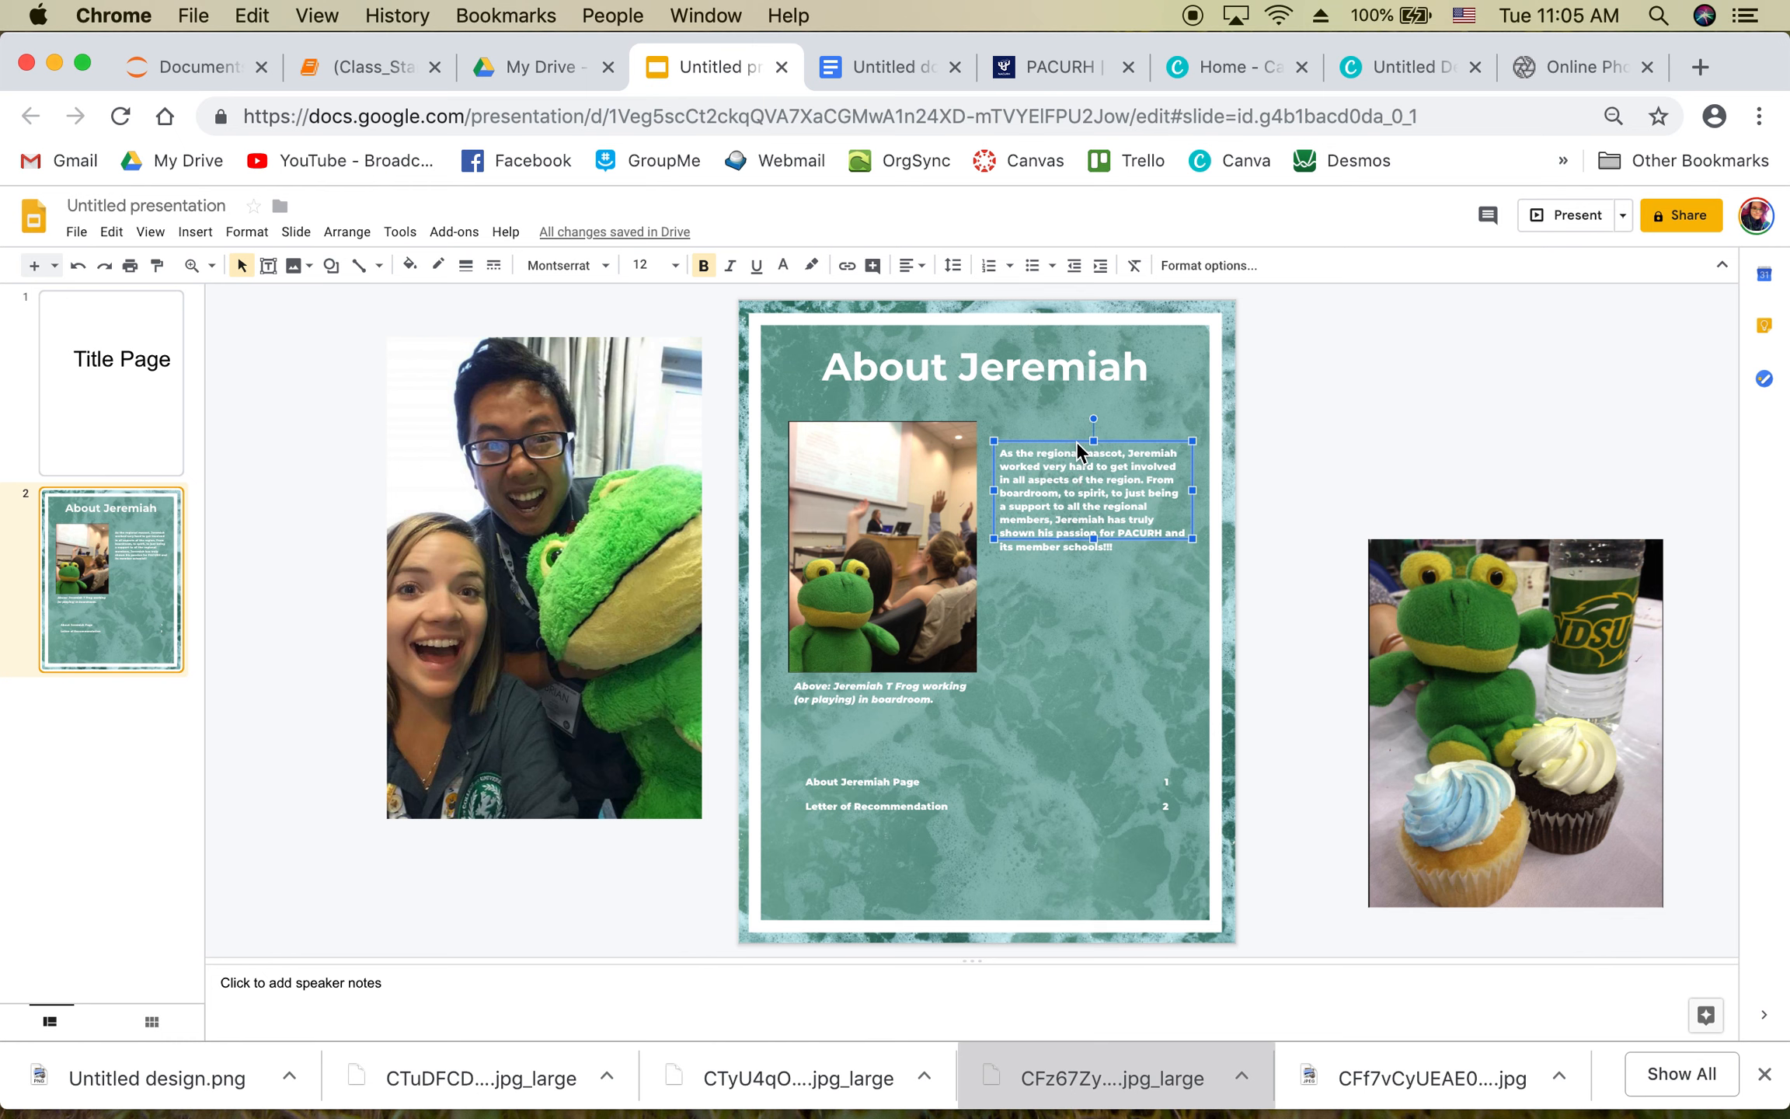
# Step: Duplicate the paragraph box near the slide bottom, clear it for a centred page number 1, and shrink it
pyautogui.moveTo(1077, 442); pyautogui.dragTo(977, 859)
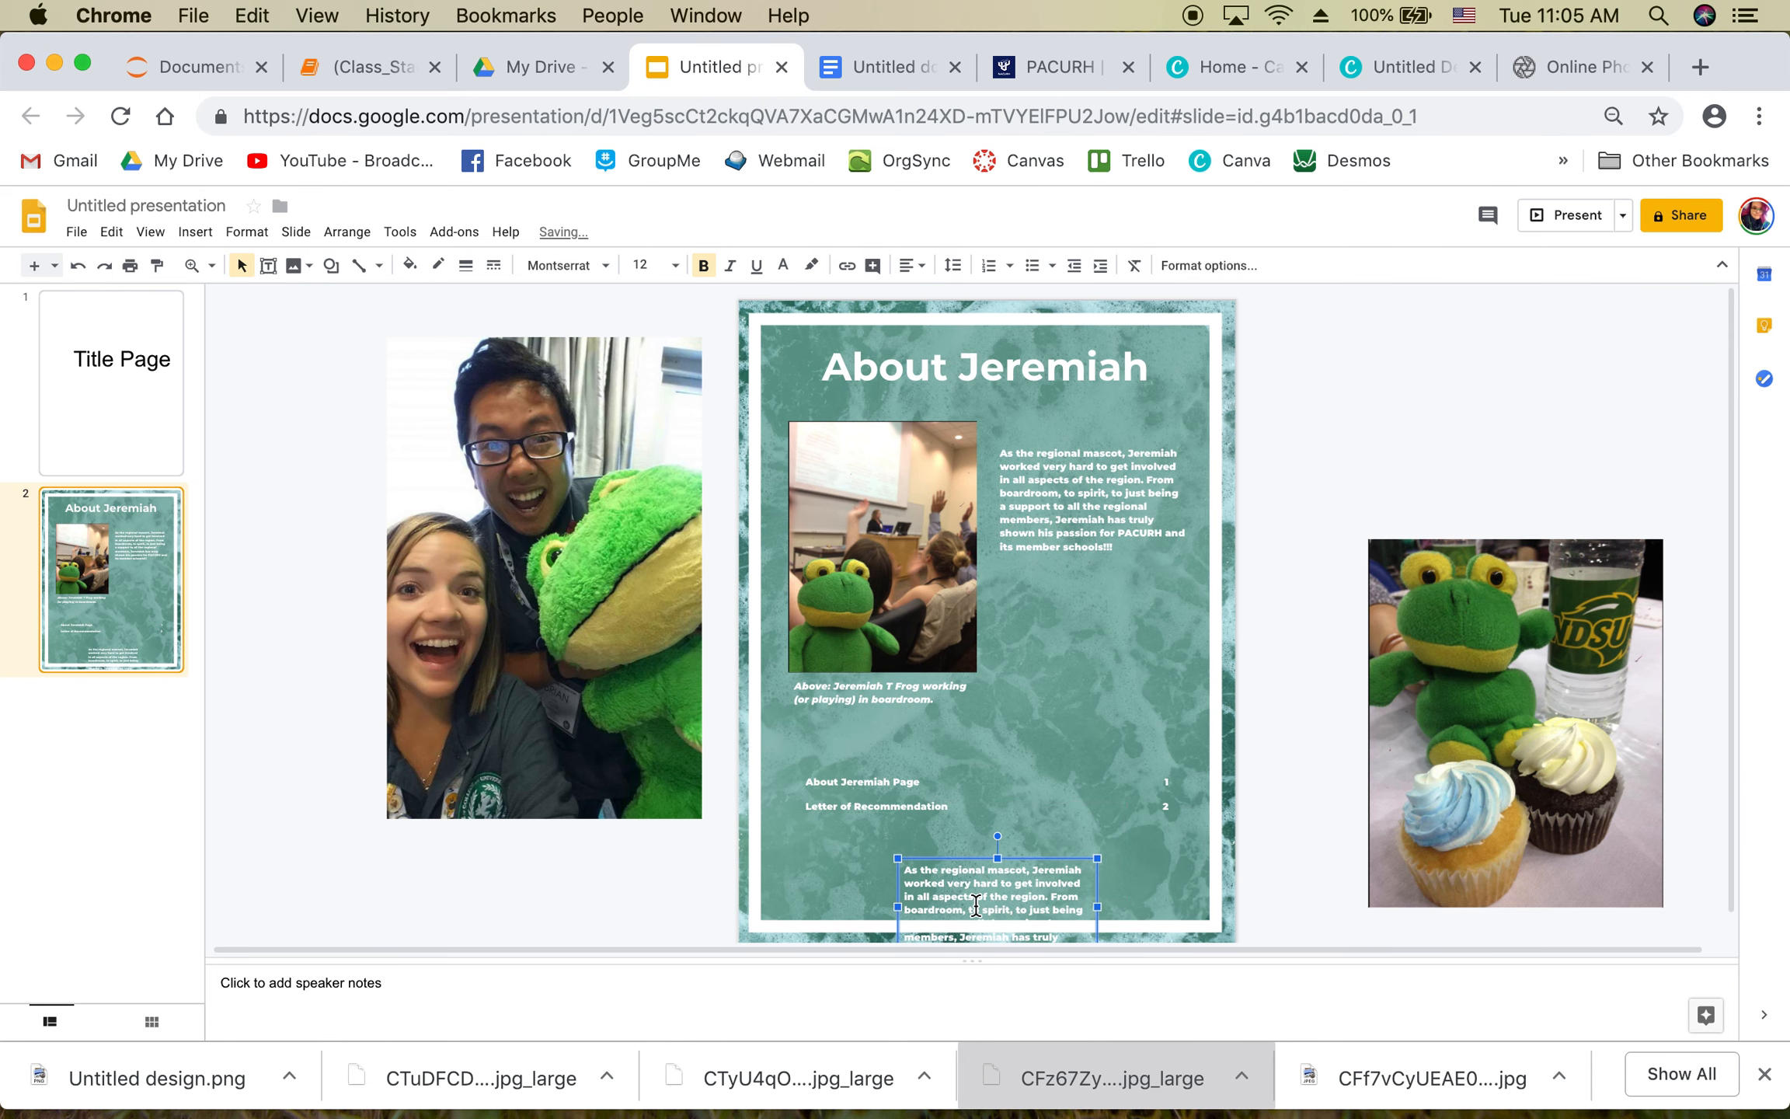
pyautogui.press('shift+super+Down')
pyautogui.press('super+a')
pyautogui.press('BackSpace')
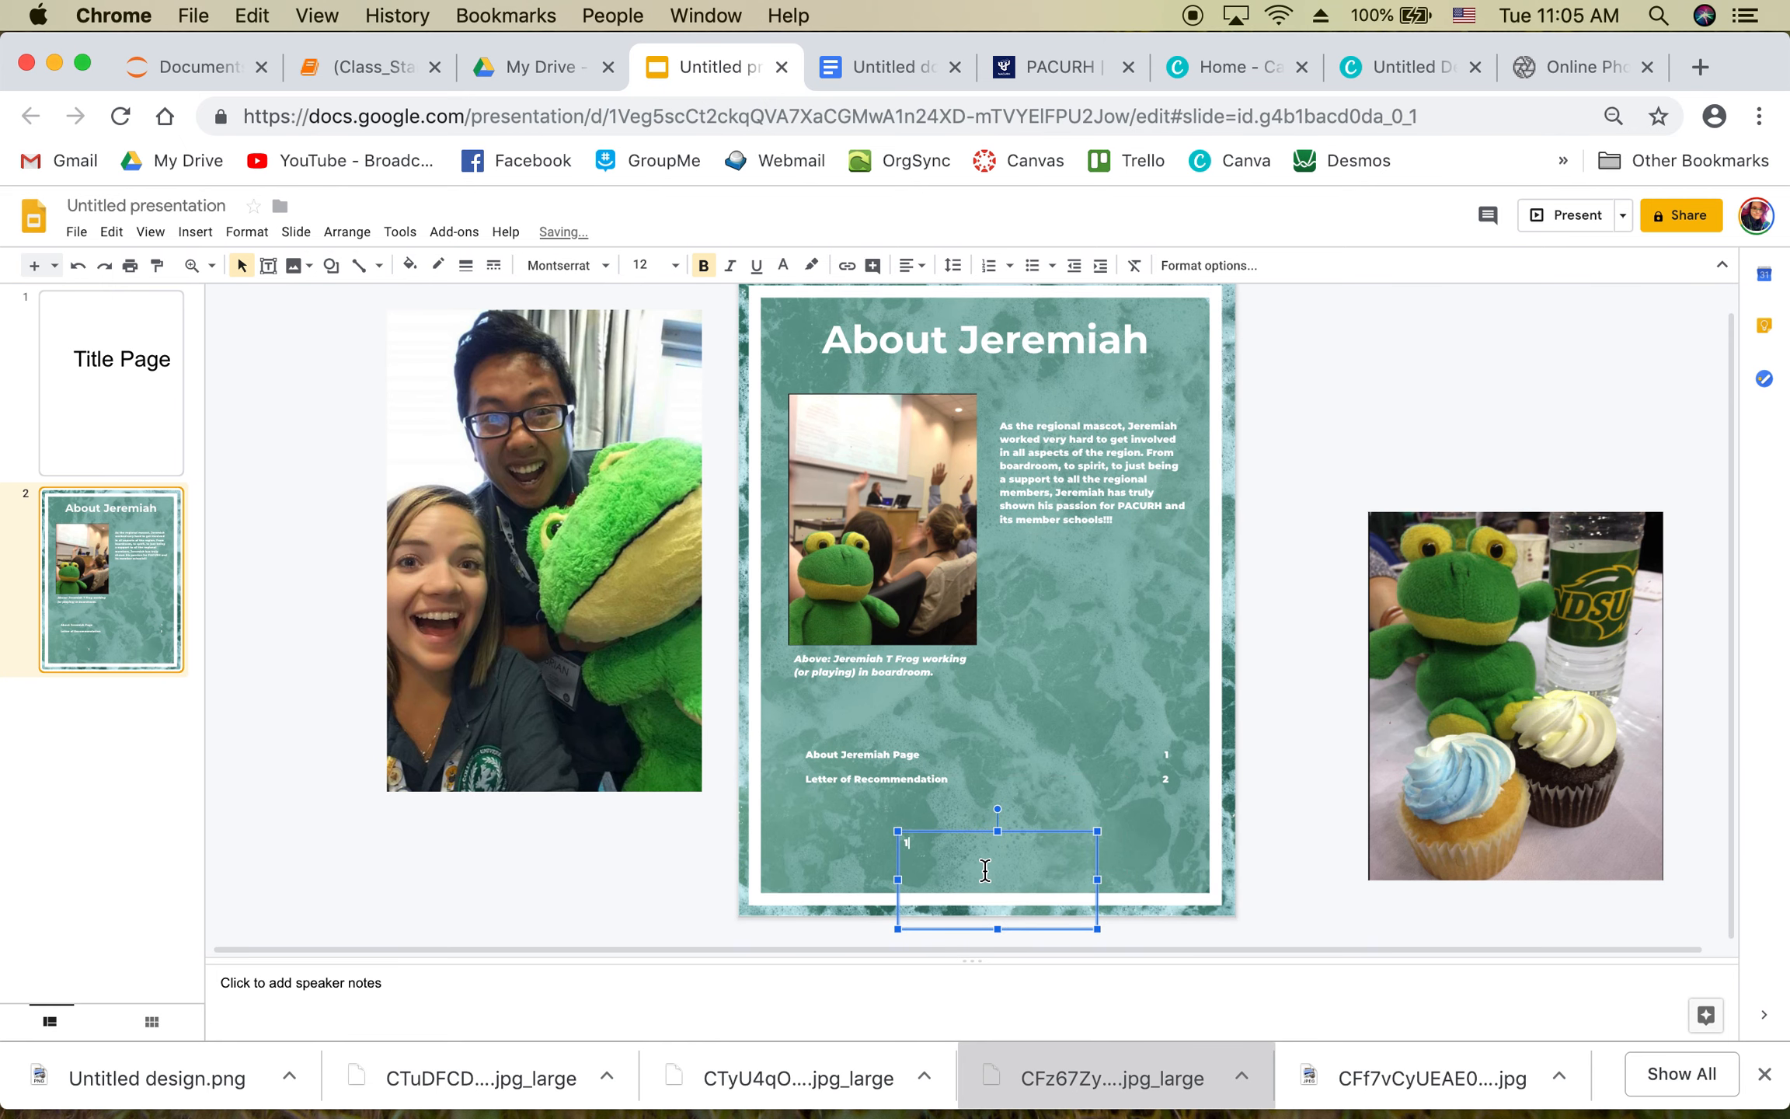
pyautogui.click(911, 266)
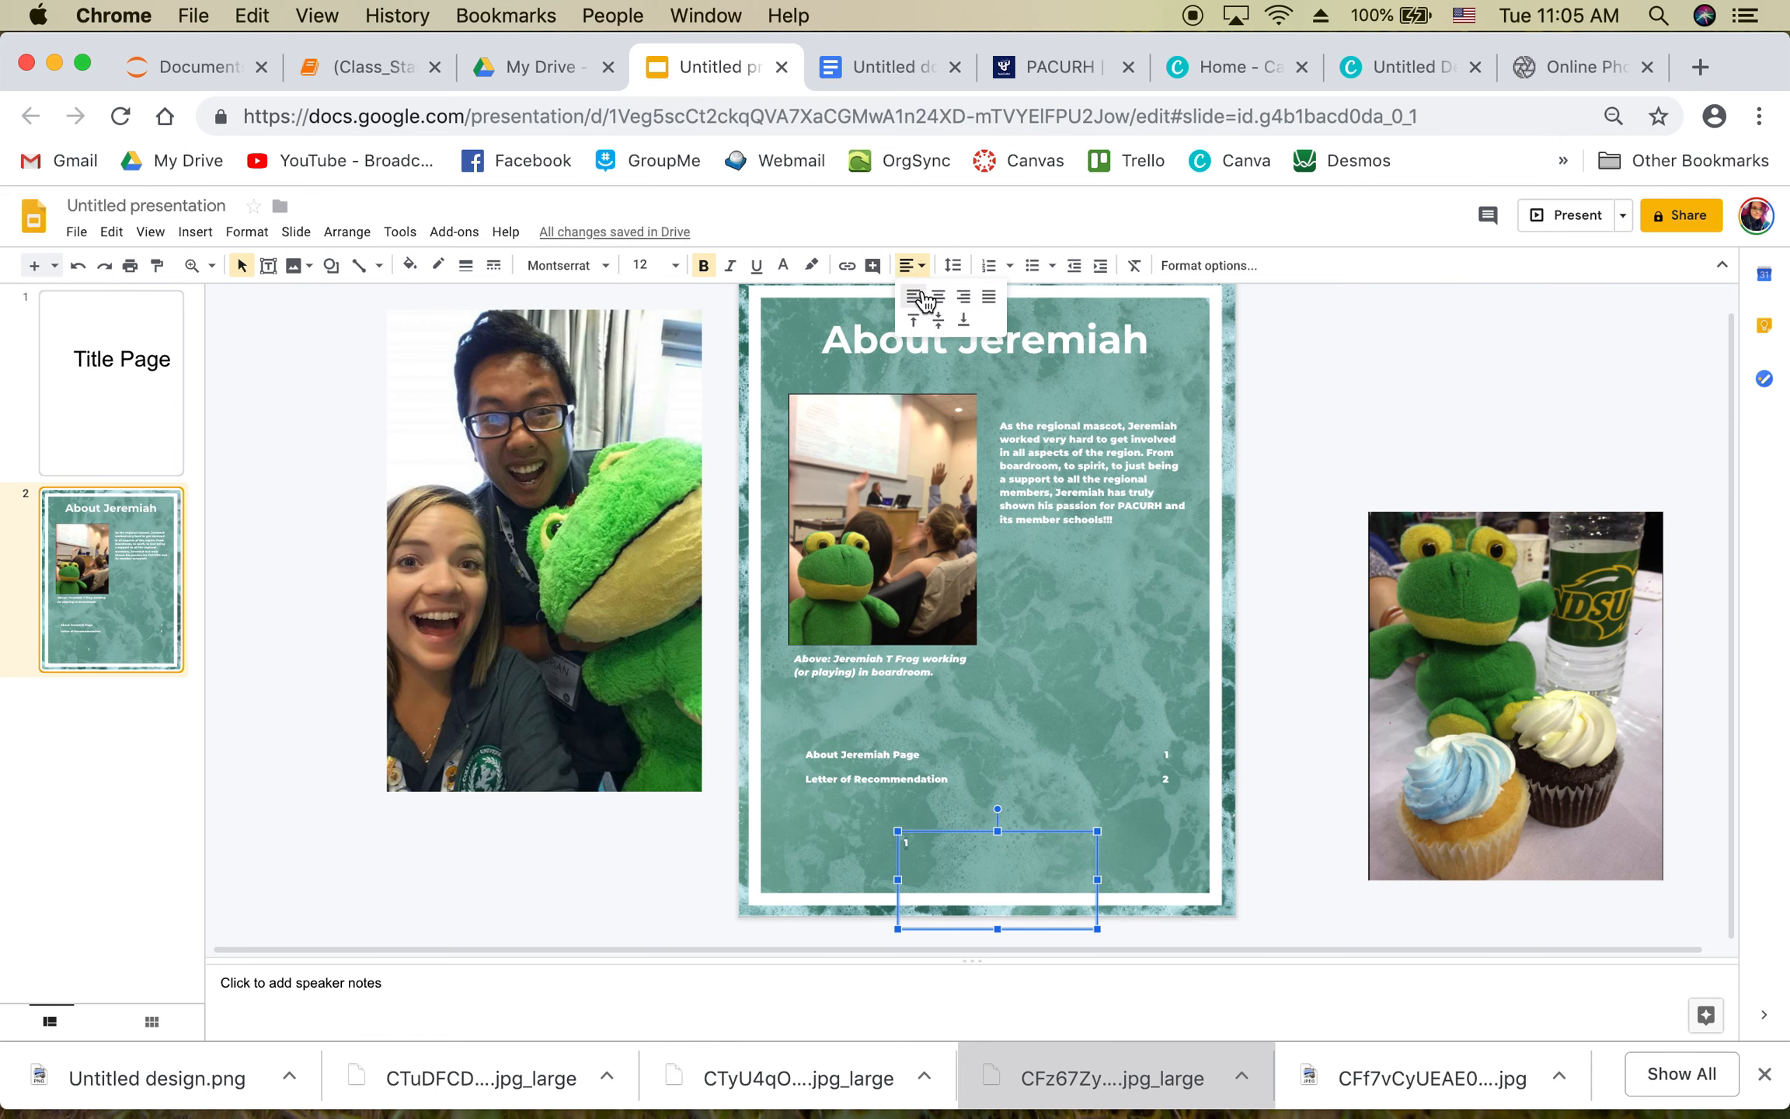
pyautogui.click(939, 299)
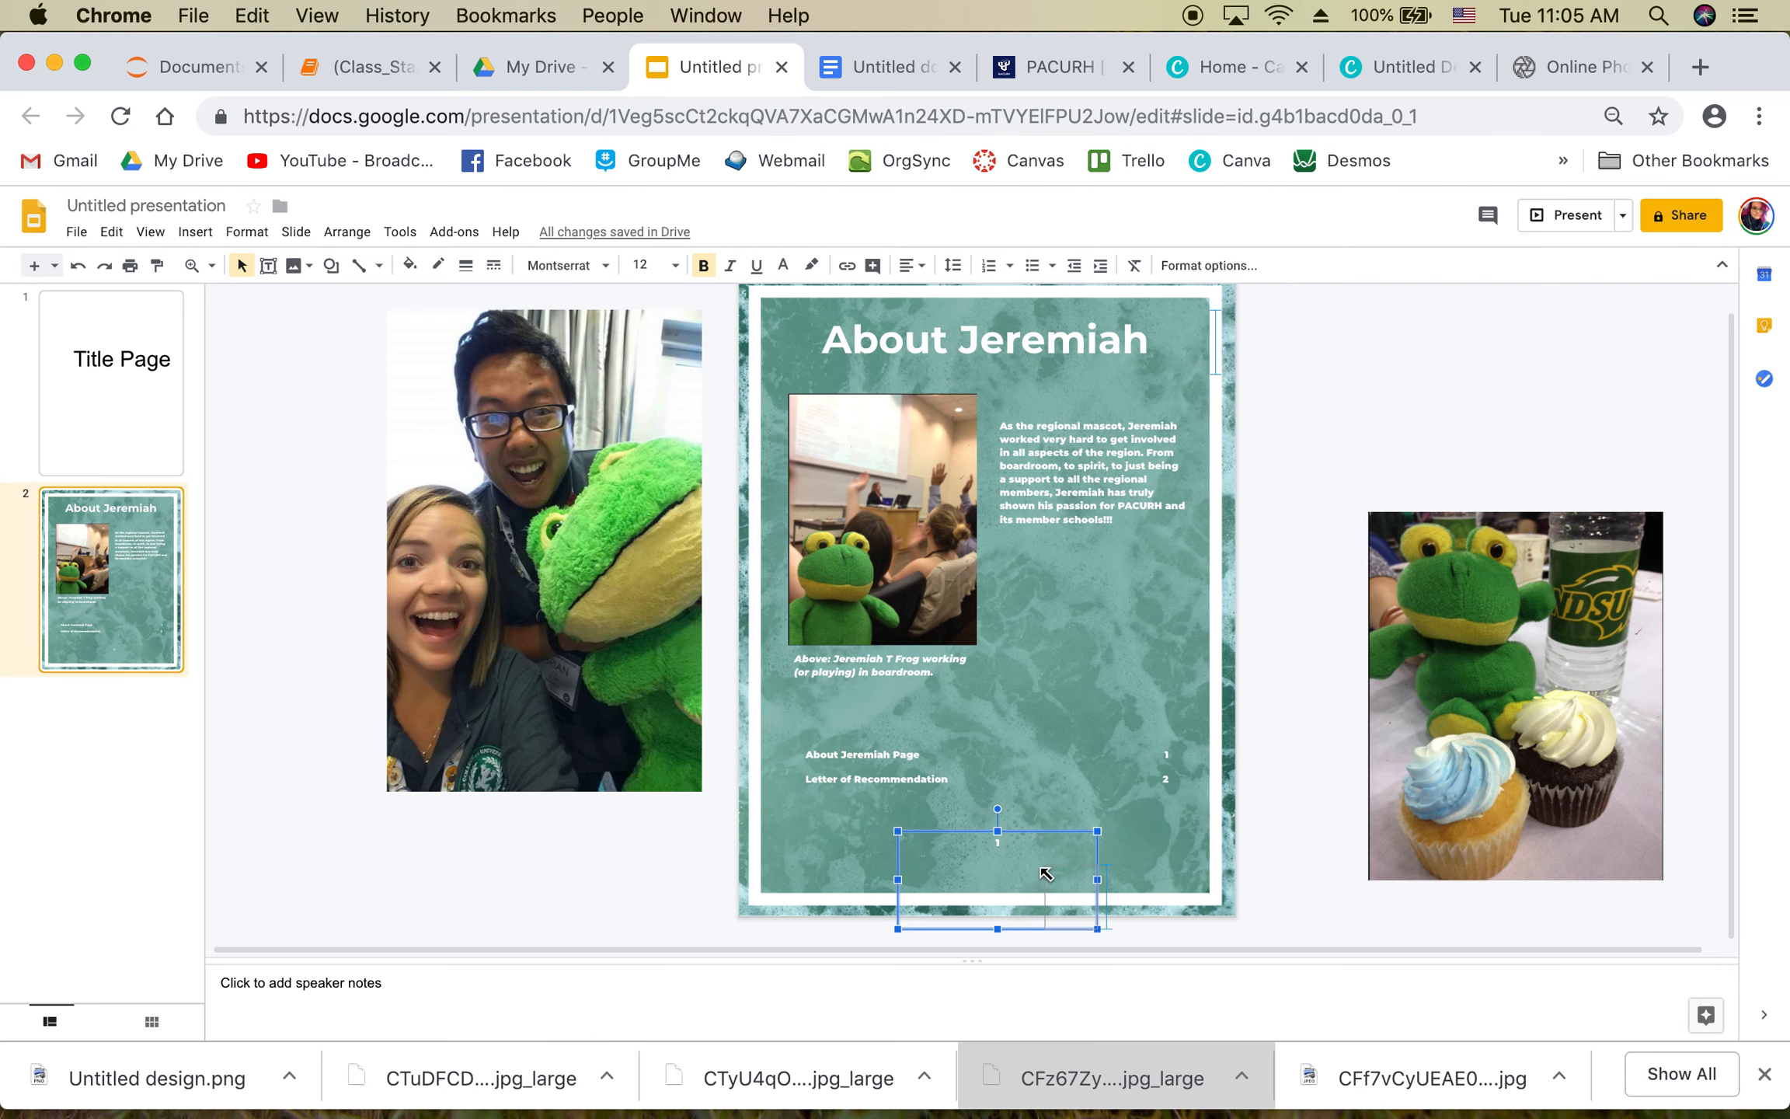
pyautogui.moveTo(1043, 890); pyautogui.dragTo(1196, 869)
# Step: Restore the full marble background and place page number 1 at the slide's bottom-right
pyautogui.press('super+z')
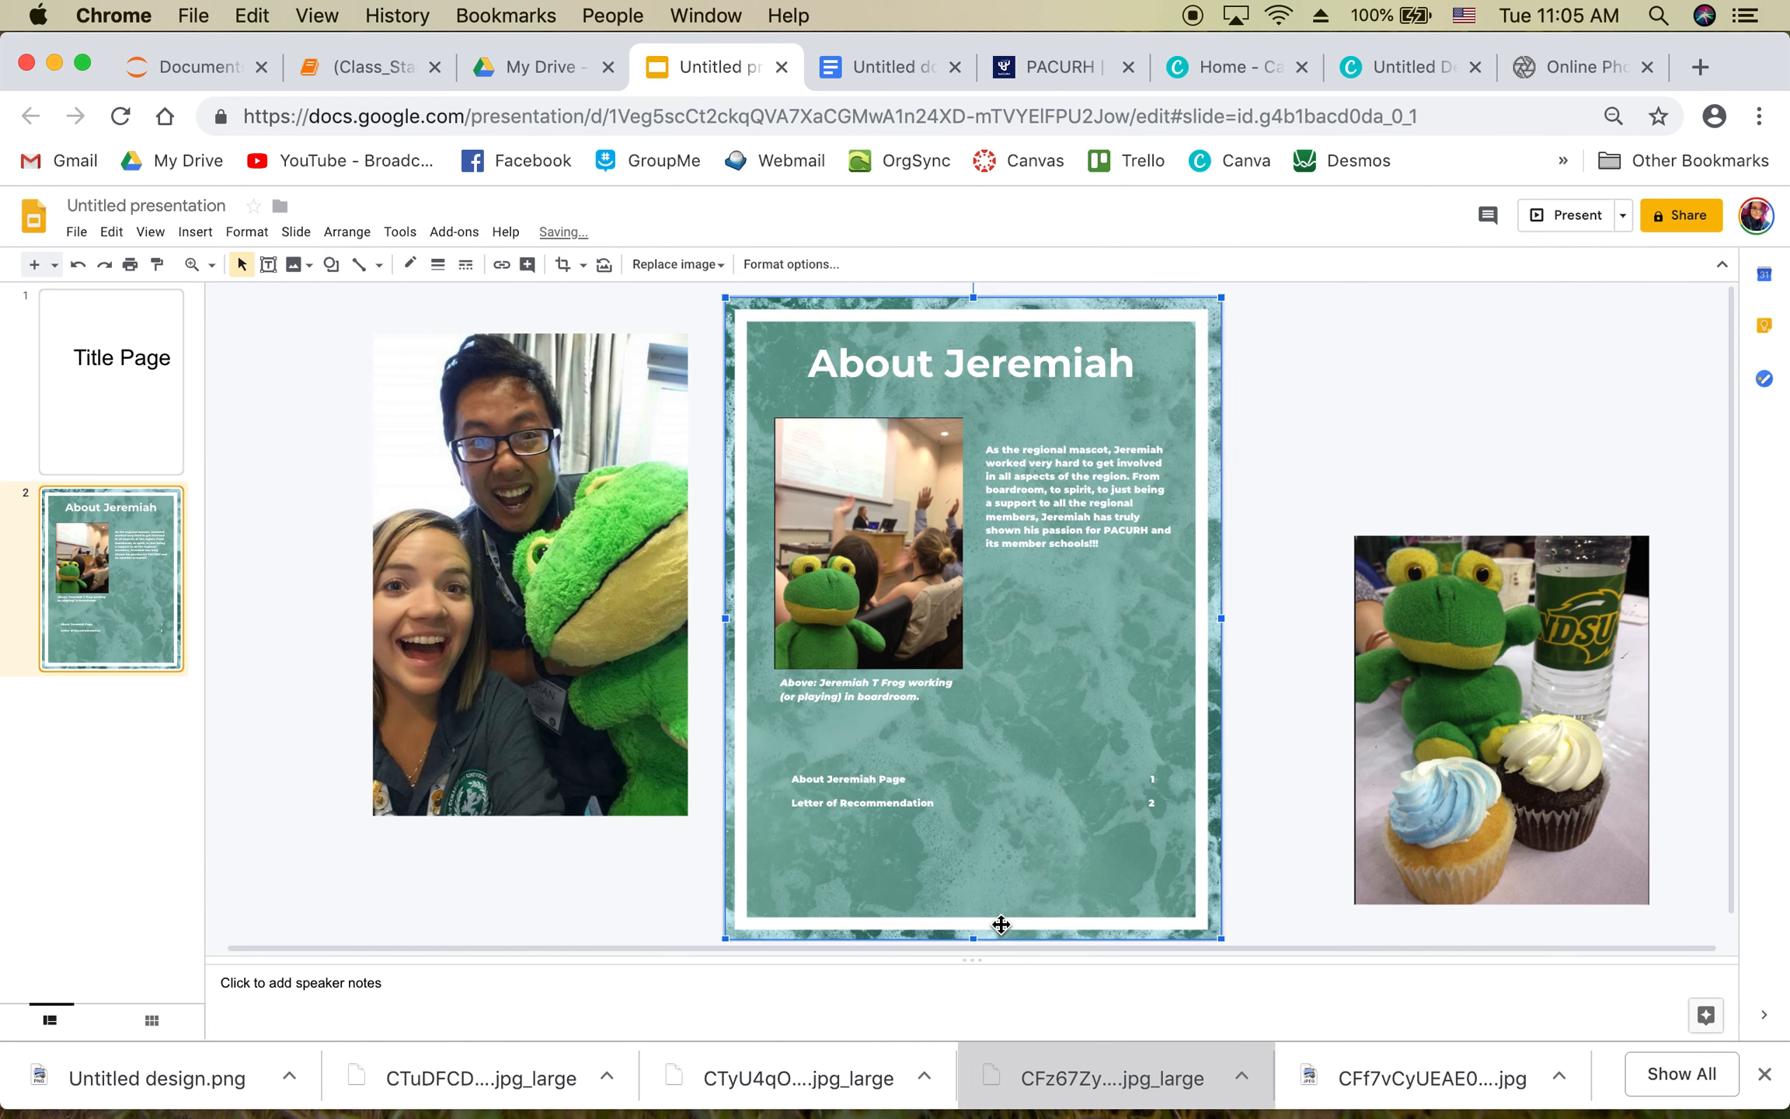
pyautogui.click(1231, 861)
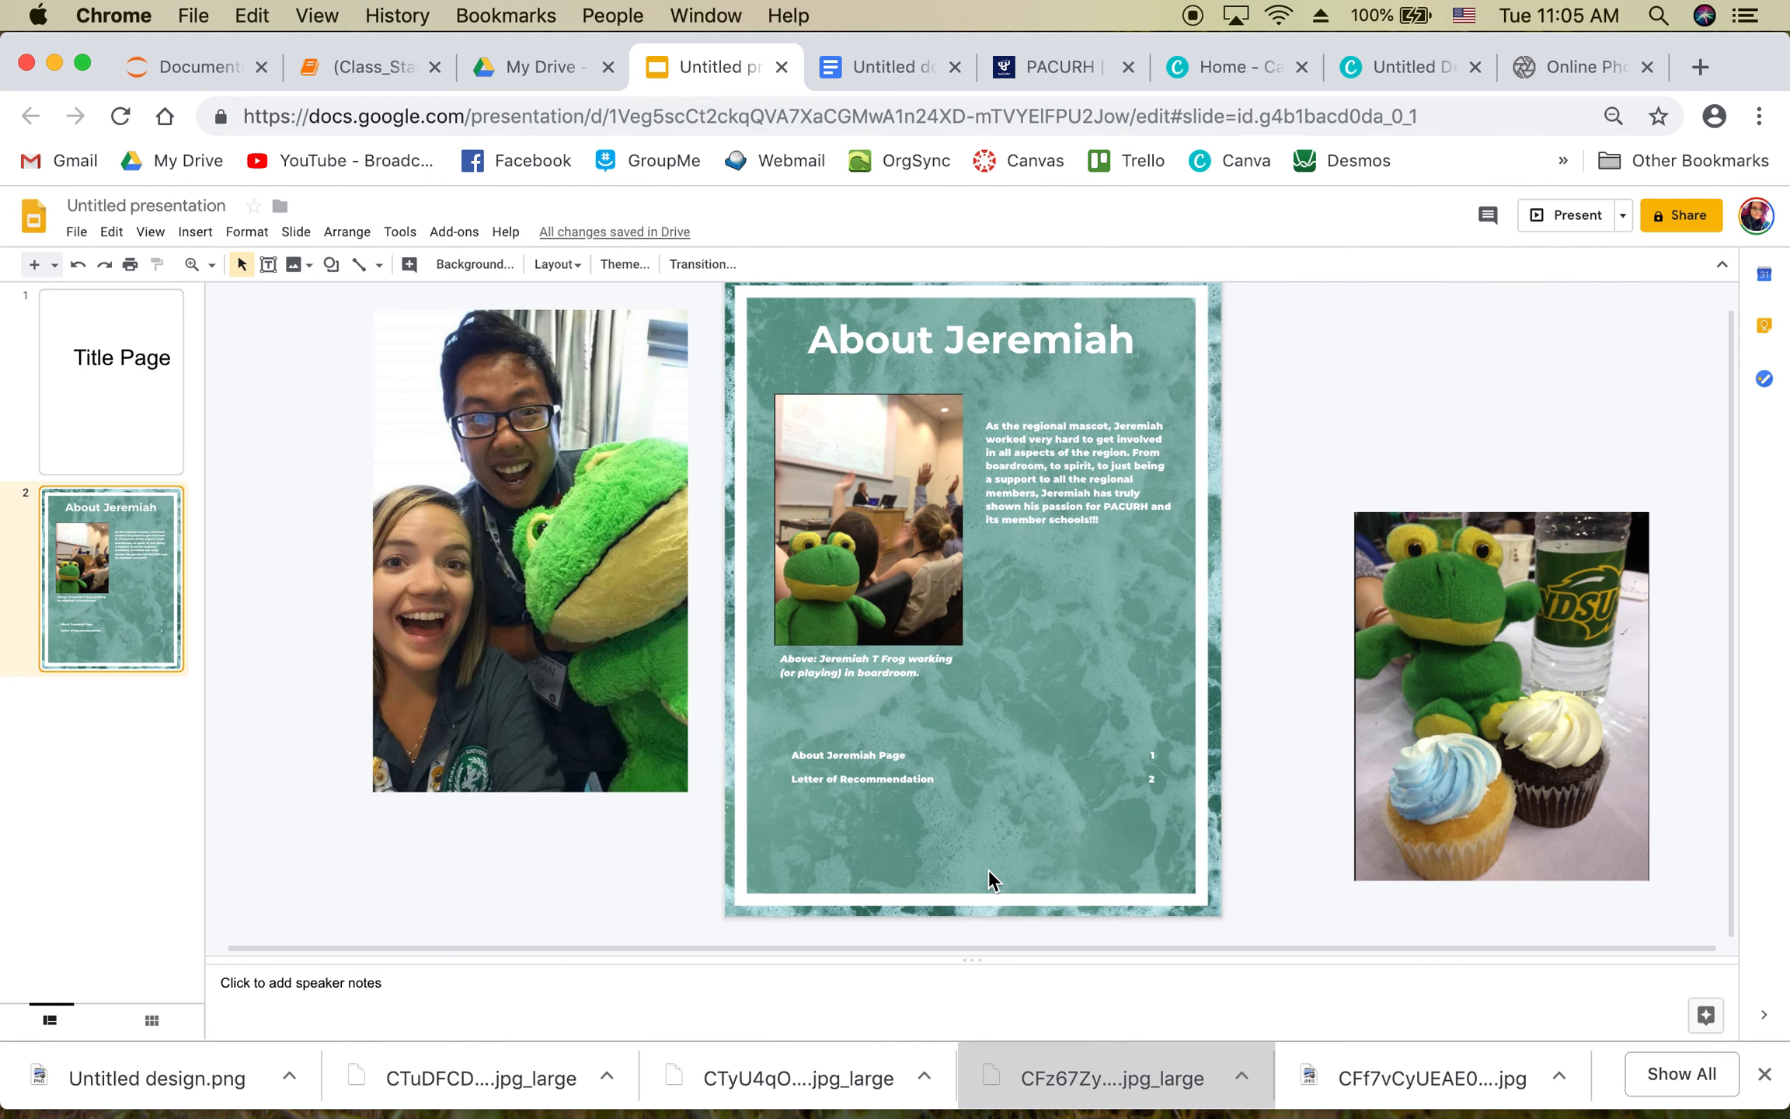
pyautogui.click(970, 882)
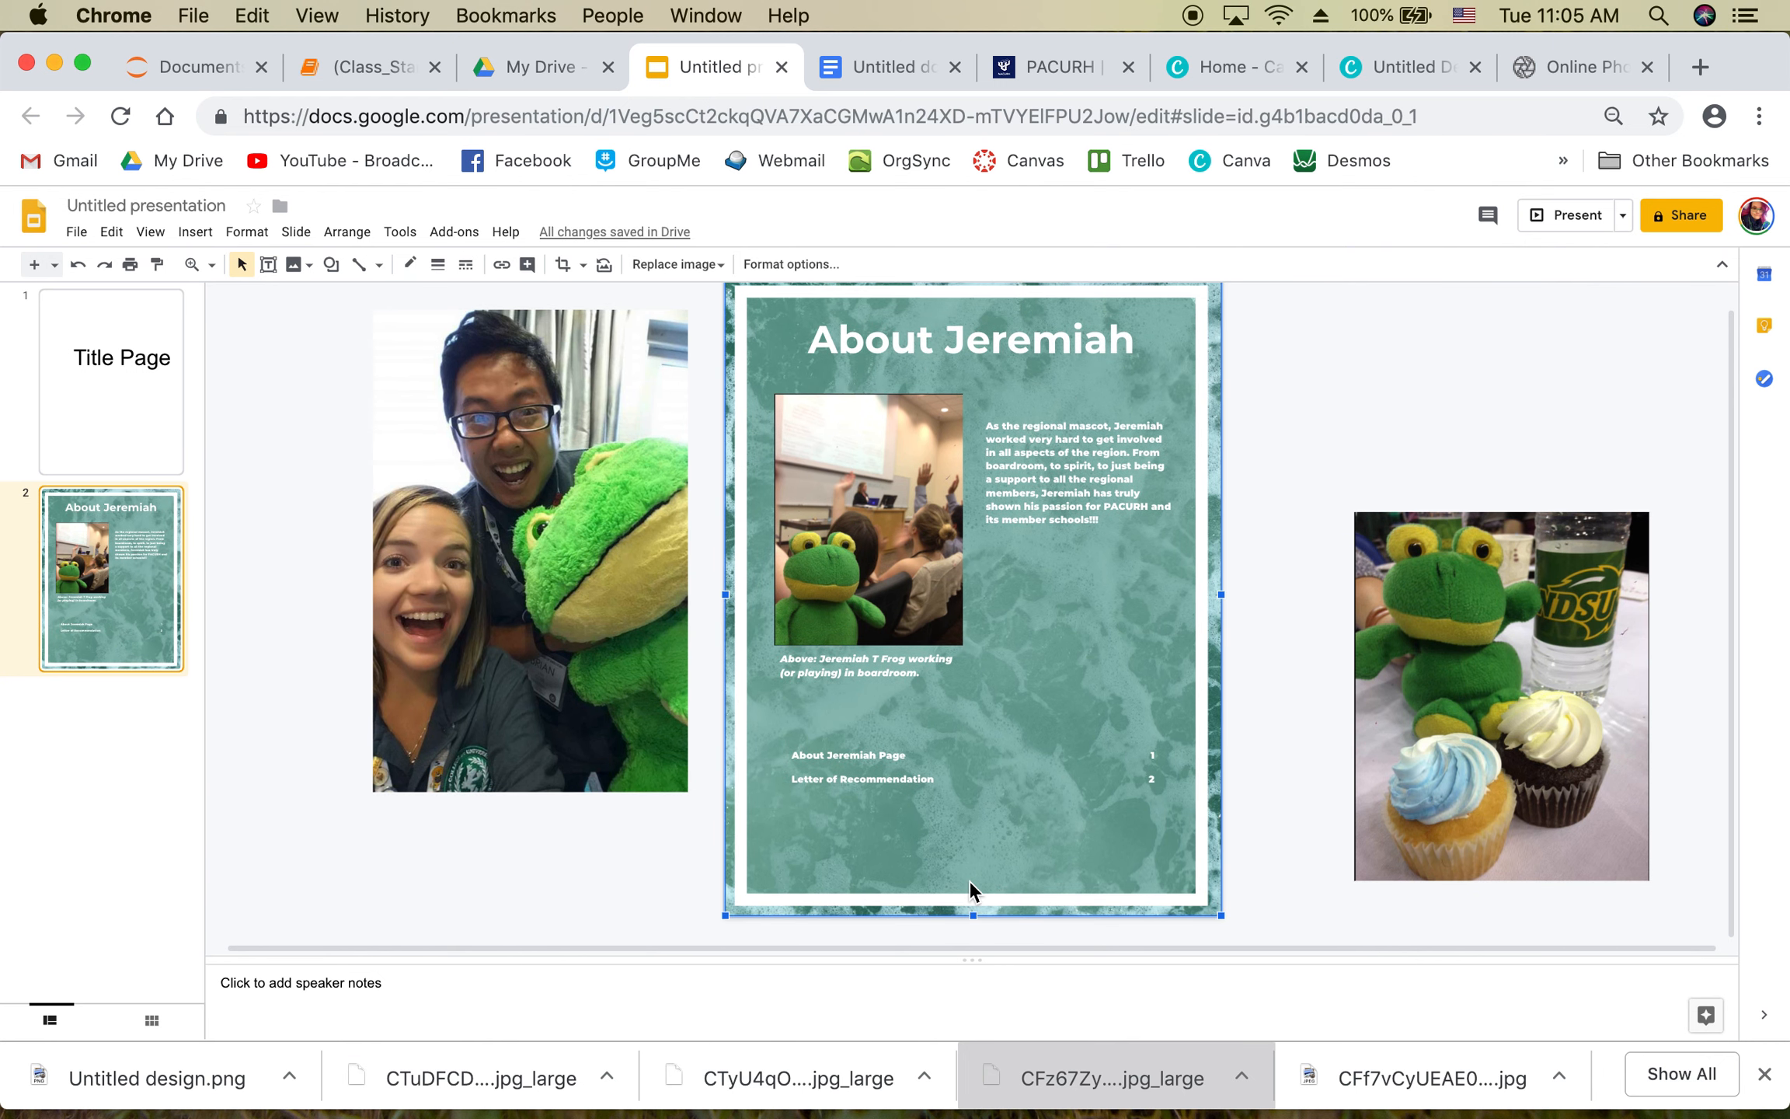
pyautogui.click(1045, 944)
pyautogui.click(1058, 501)
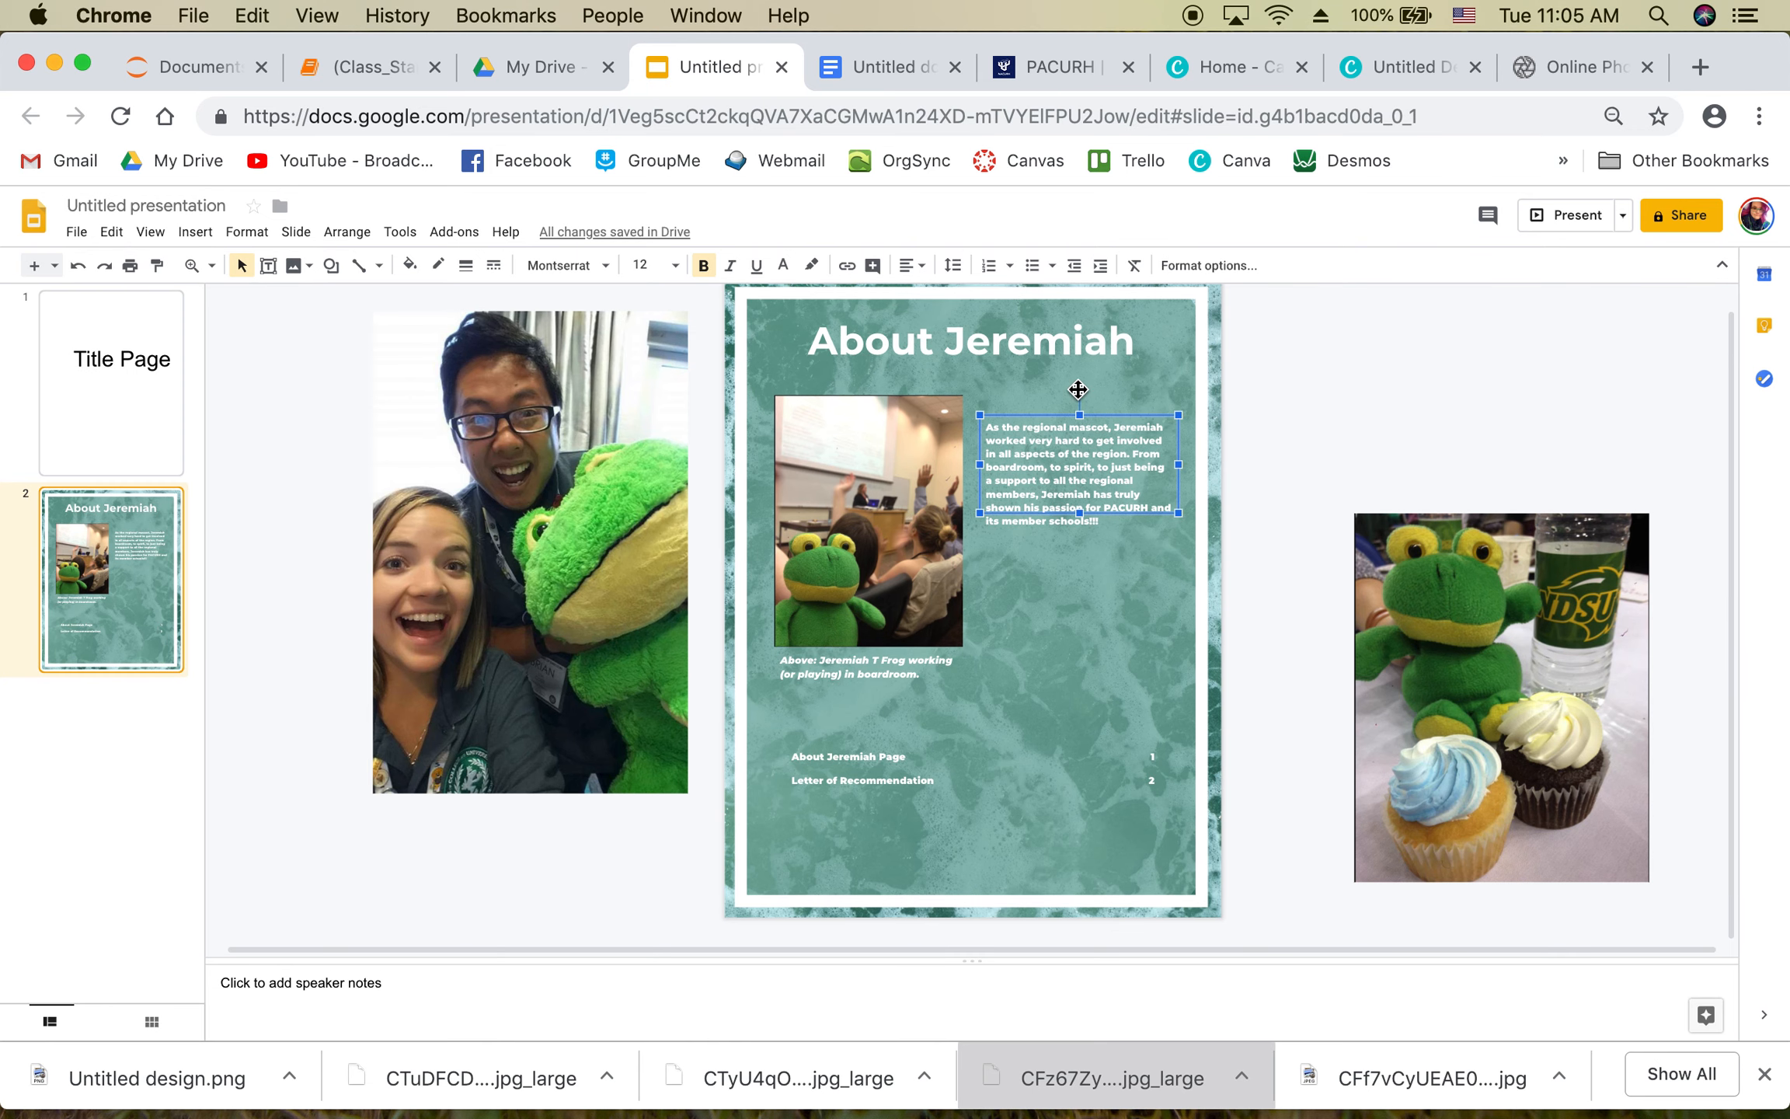
pyautogui.press('super+v')
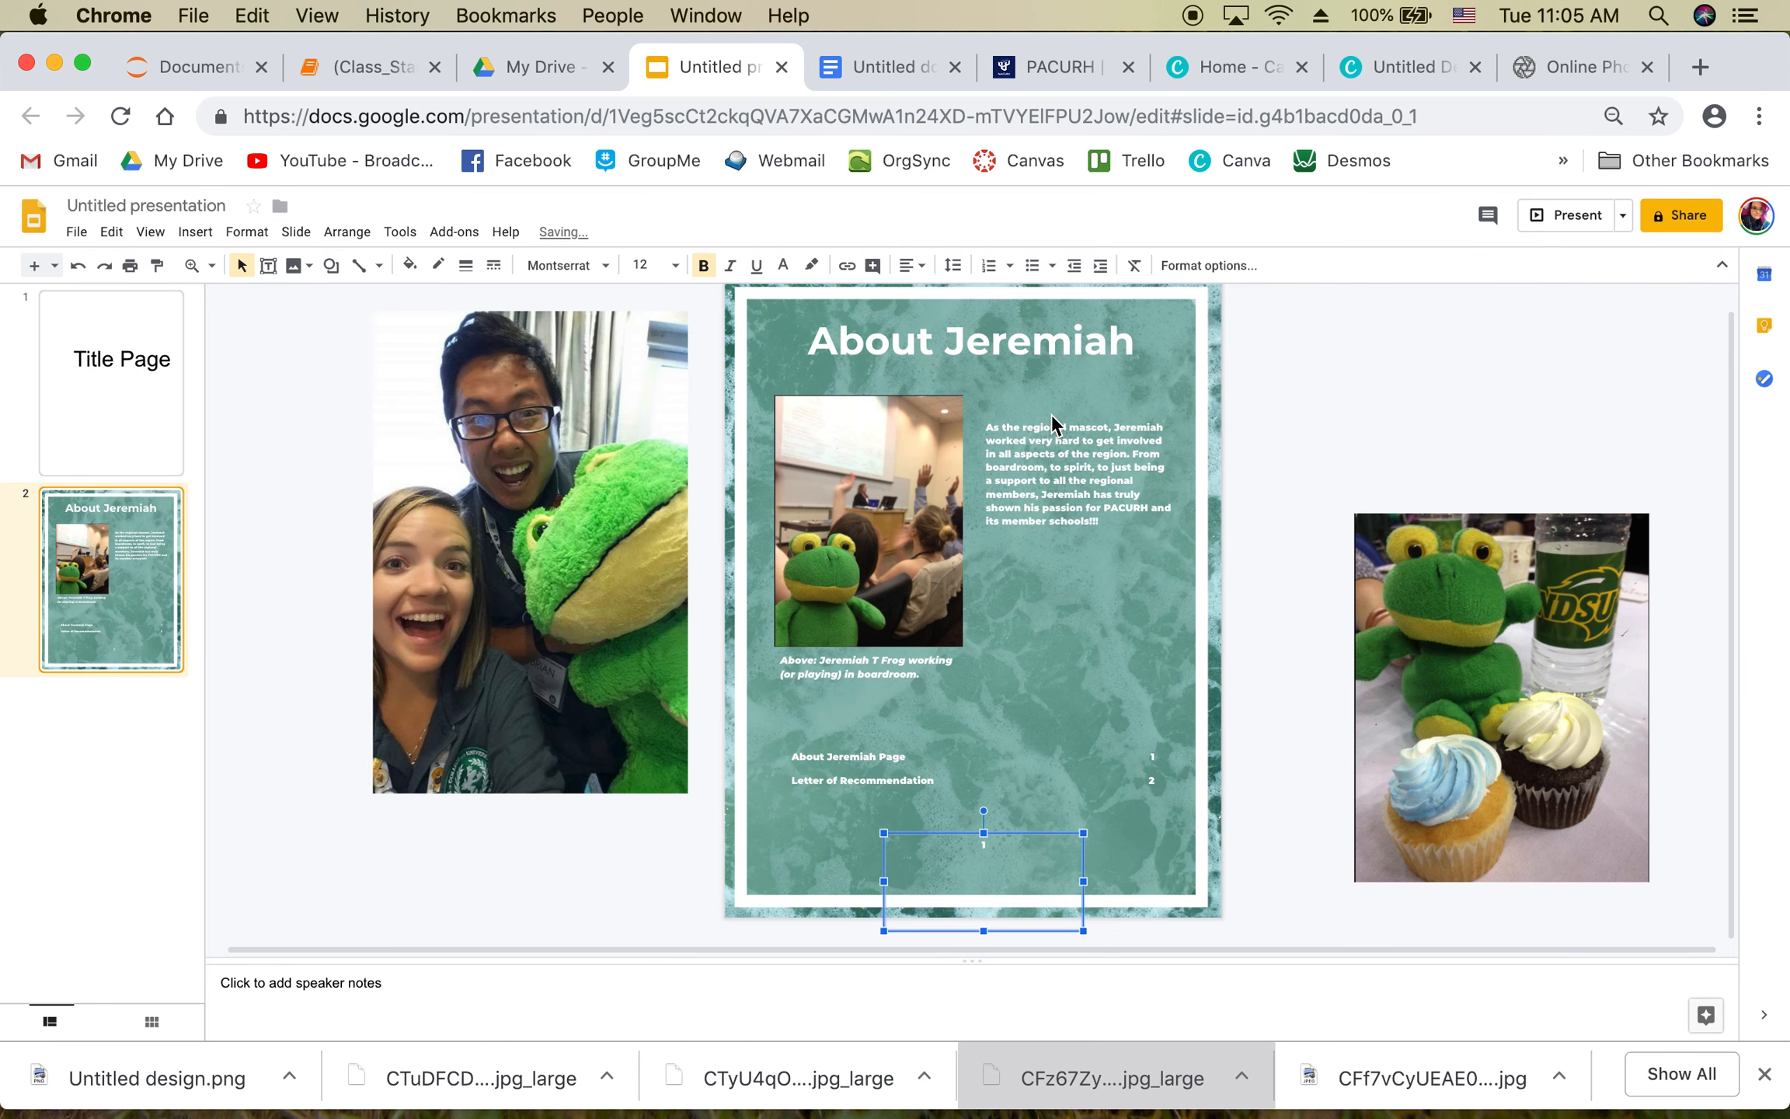
pyautogui.moveTo(982, 832); pyautogui.dragTo(1204, 866)
pyautogui.click(1237, 781)
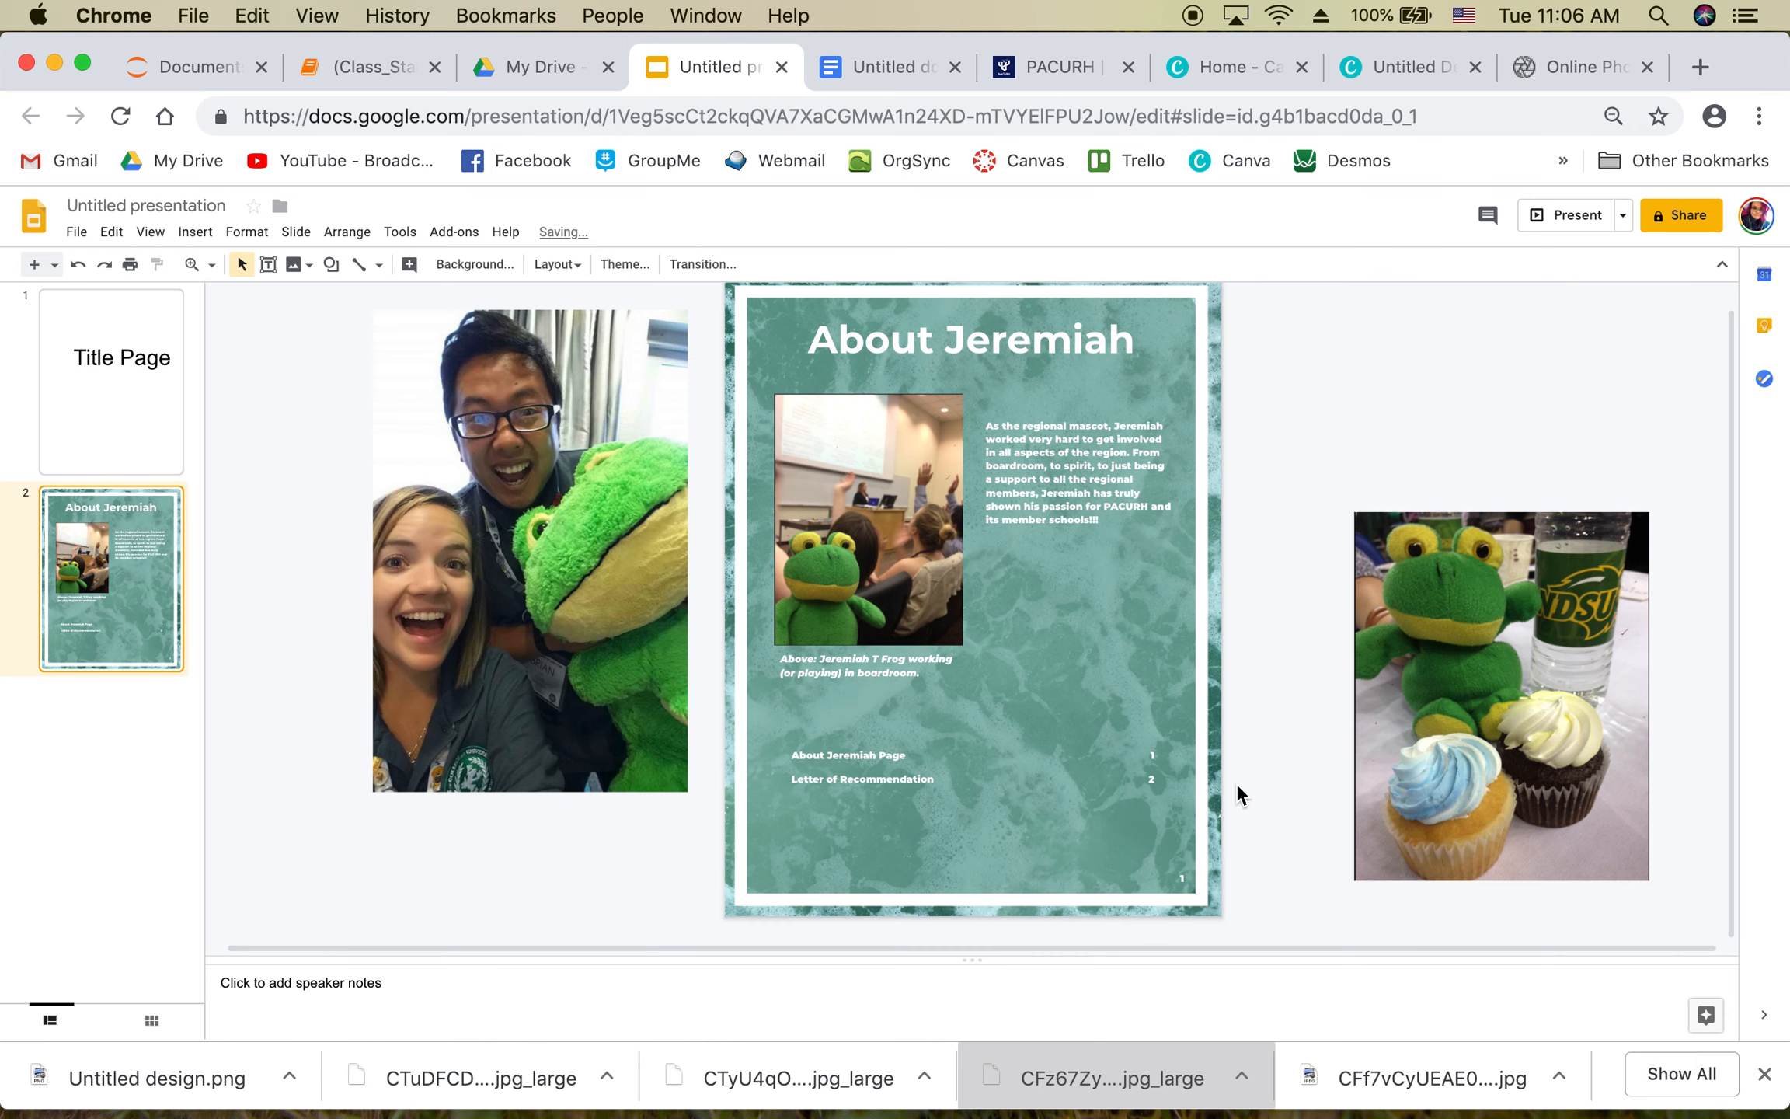
pyautogui.click(1188, 884)
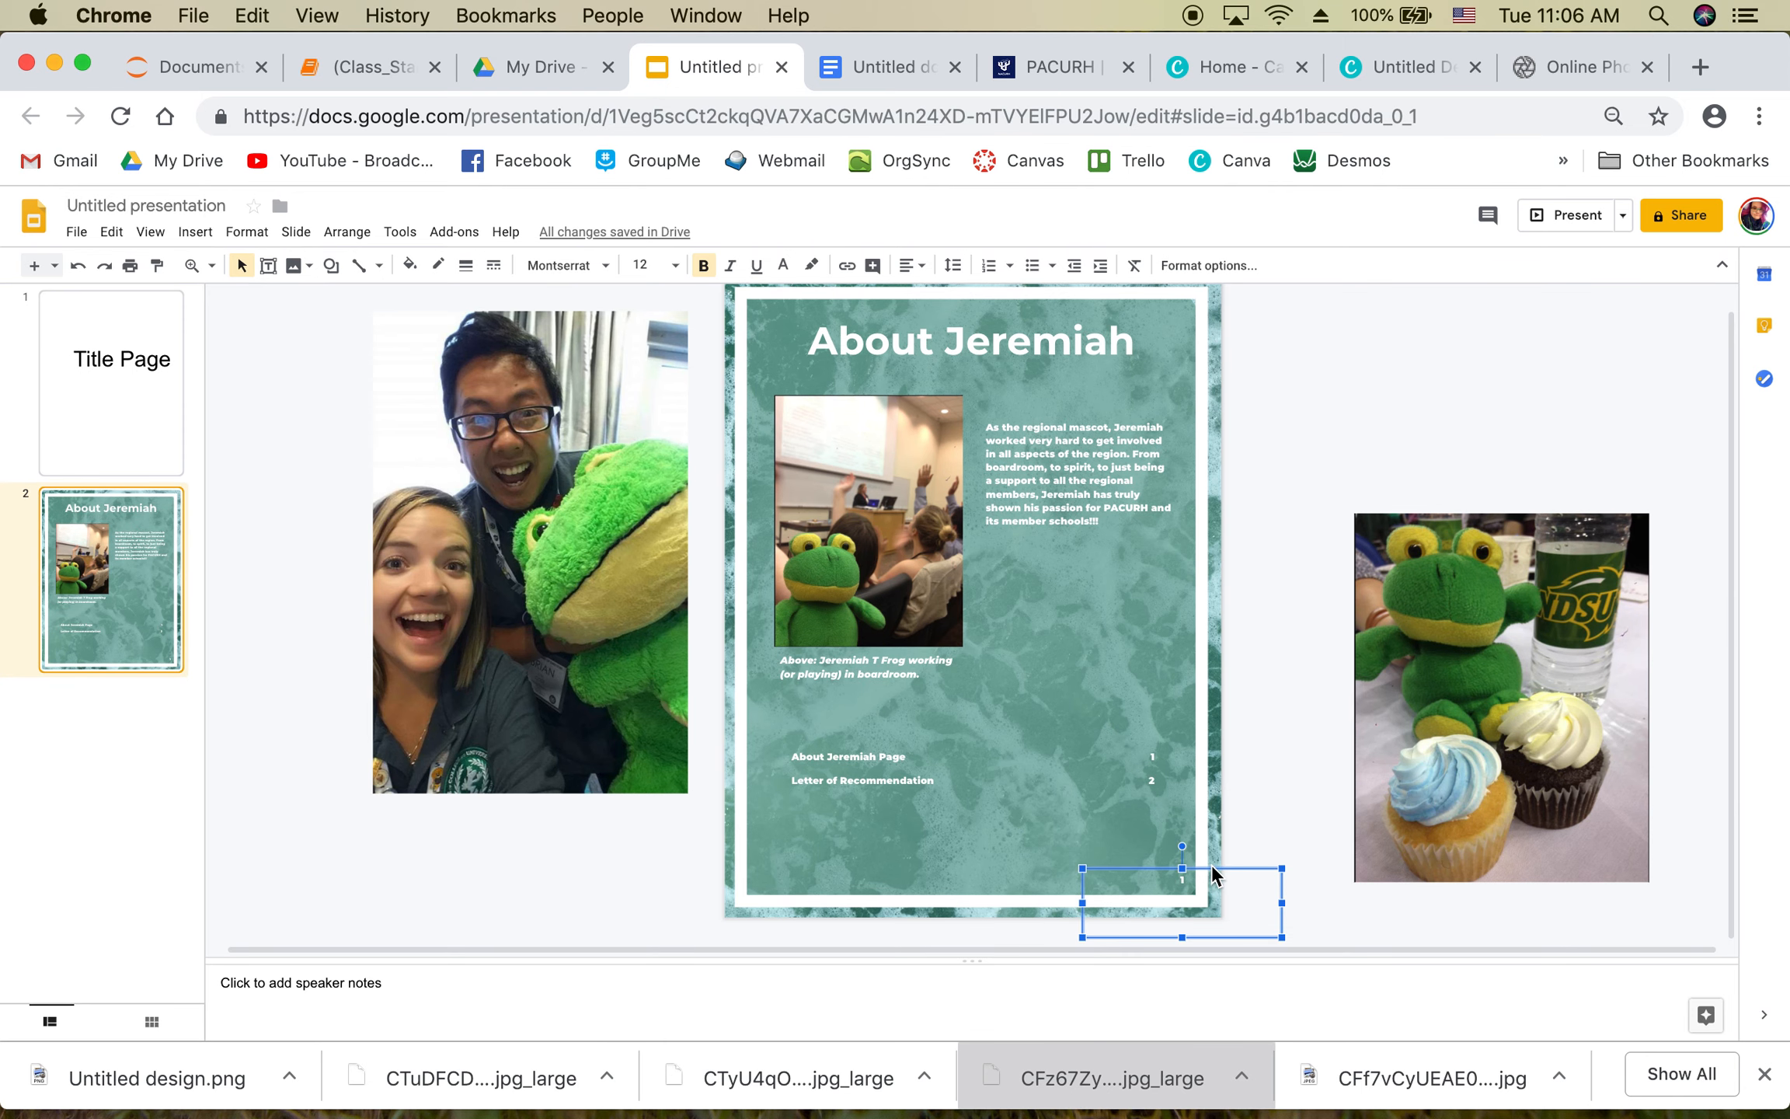
# Step: Move the contents table lower and shrink the frog-and-cupcakes photo to fit the slide
pyautogui.click(889, 779)
pyautogui.moveTo(892, 740); pyautogui.dragTo(888, 796)
pyautogui.click(1362, 538)
pyautogui.moveTo(1356, 512); pyautogui.dragTo(1162, 558)
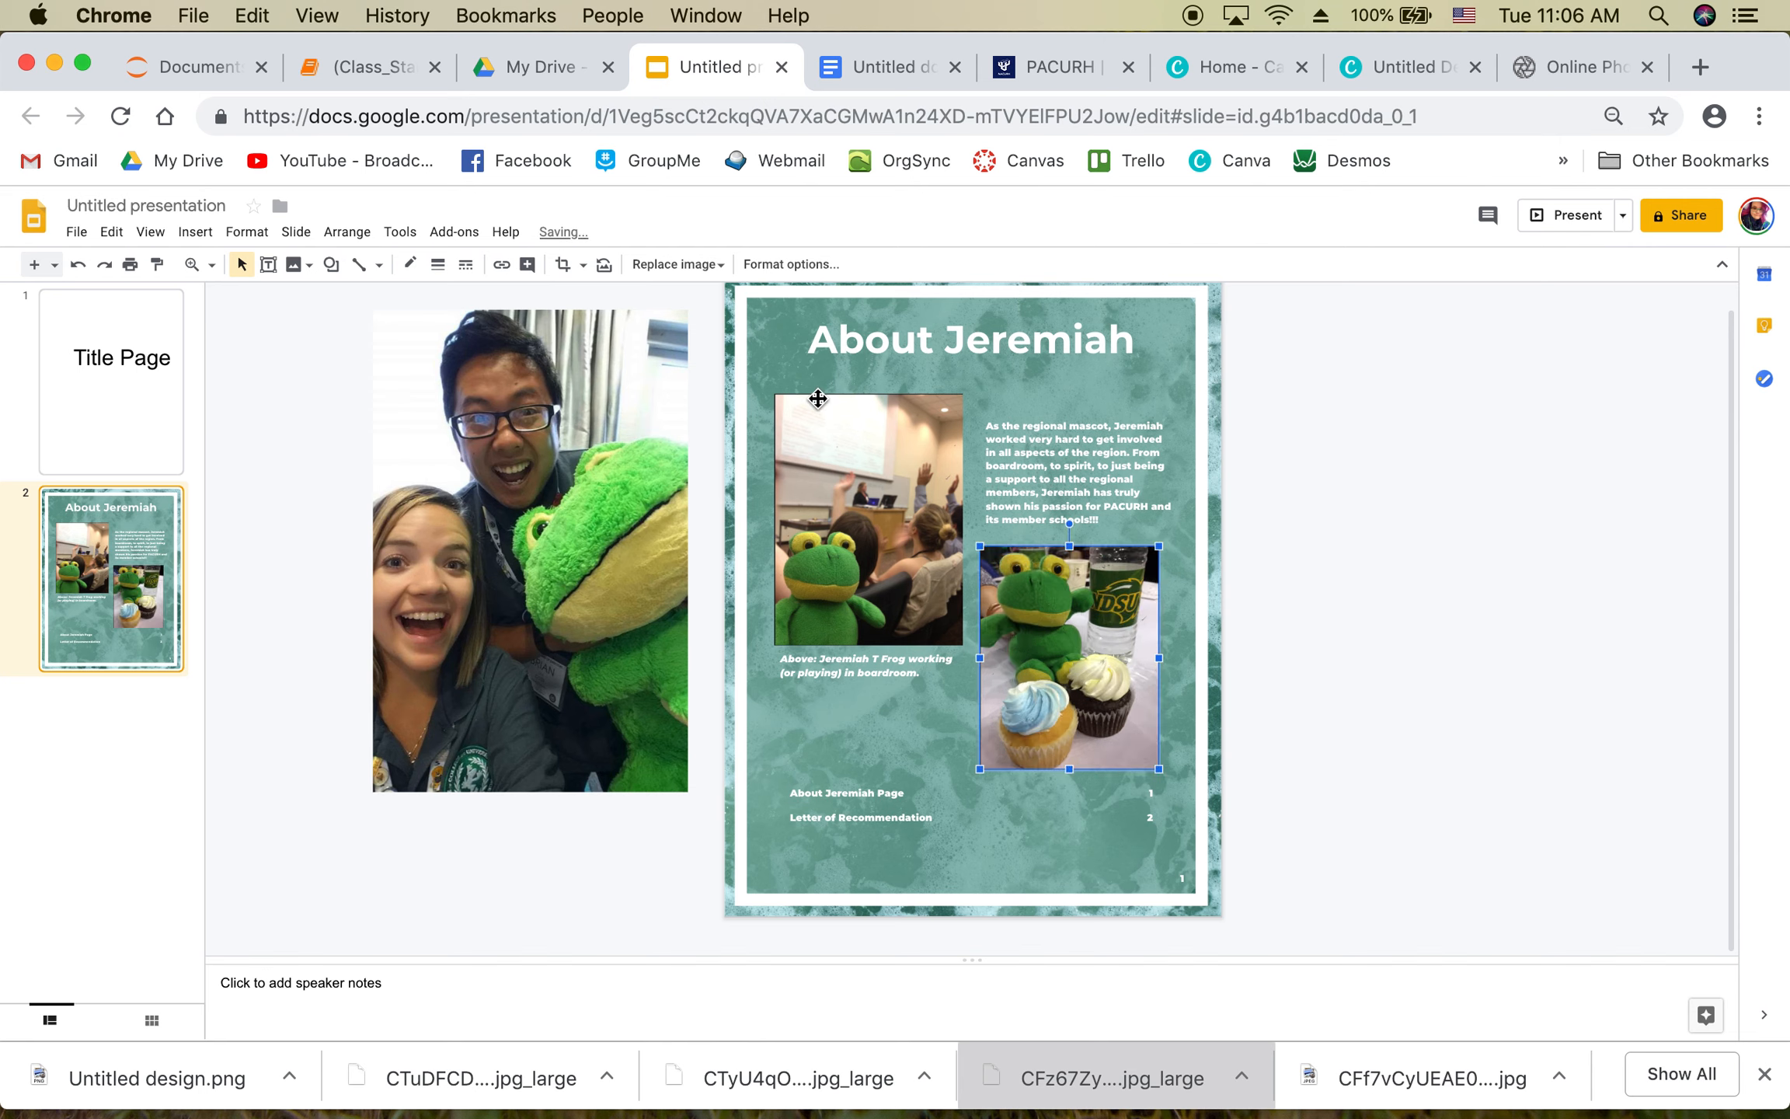
# Step: Raise the boardroom photo slightly and nudge its caption up closer to it
pyautogui.moveTo(818, 398); pyautogui.dragTo(815, 382)
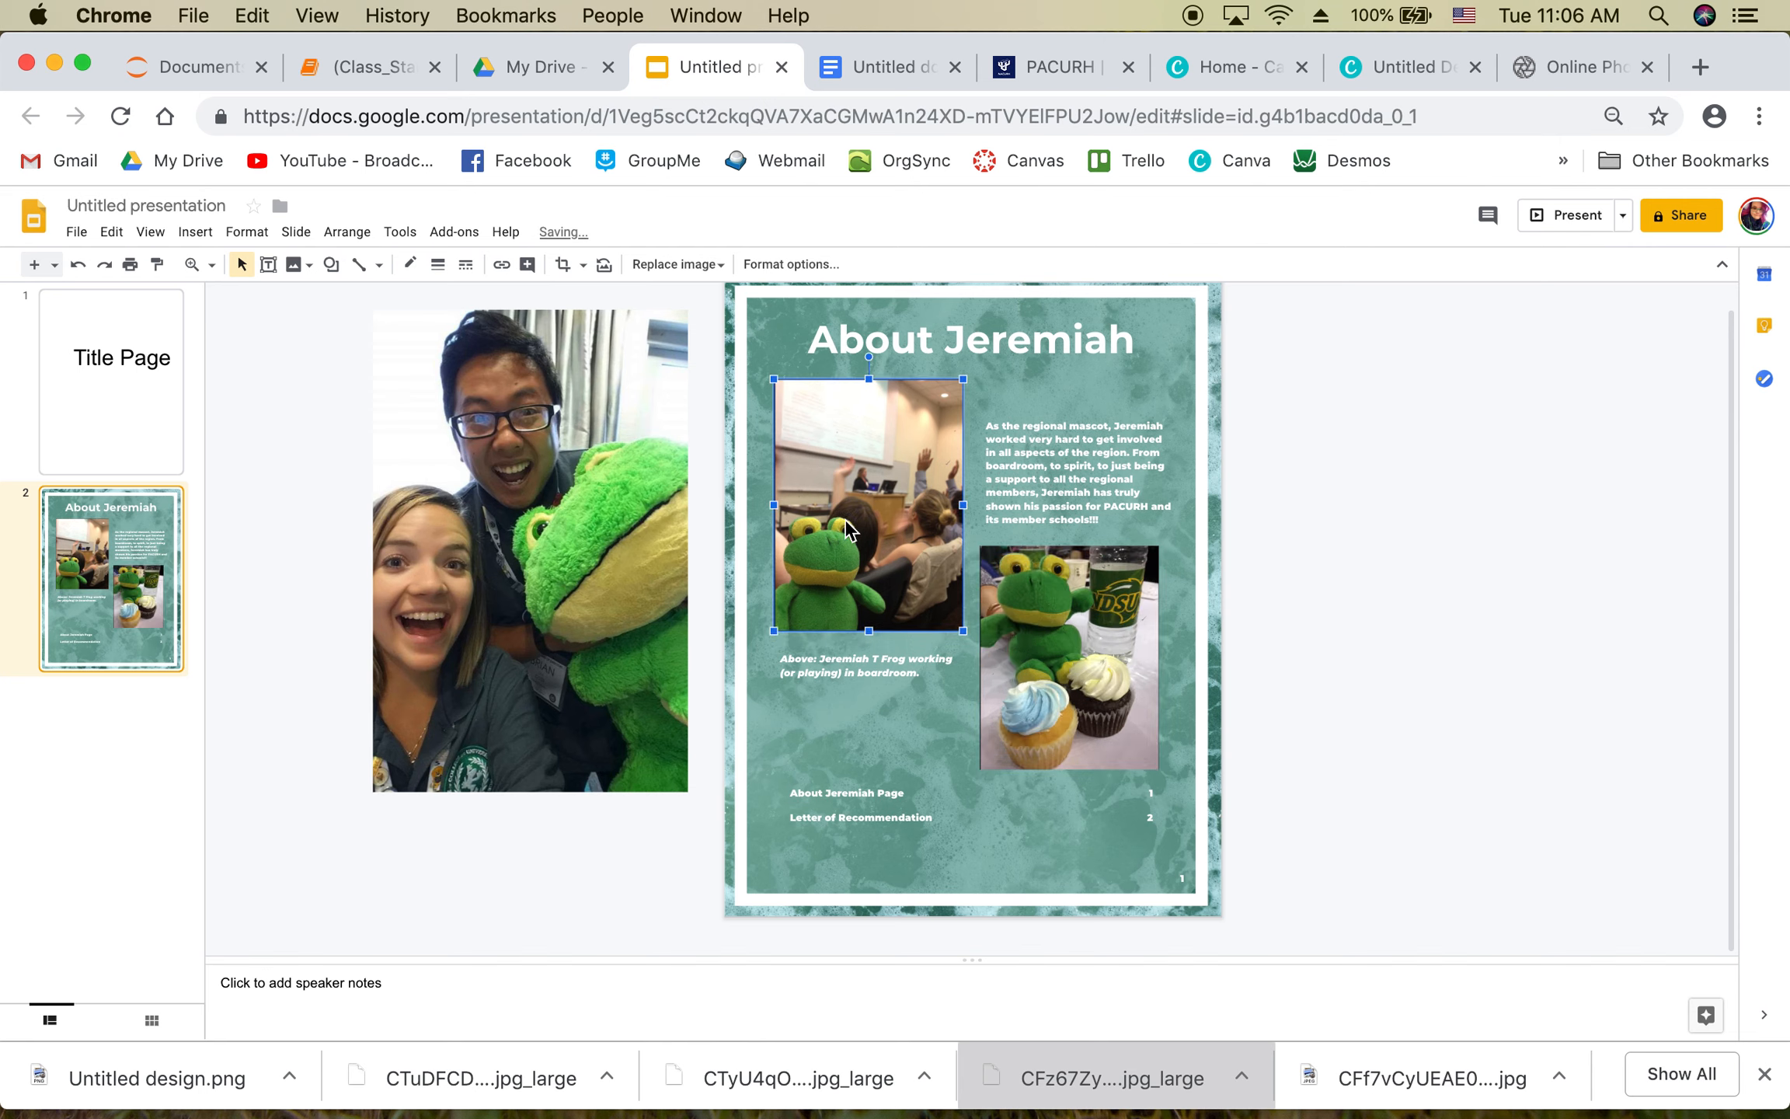
pyautogui.click(868, 657)
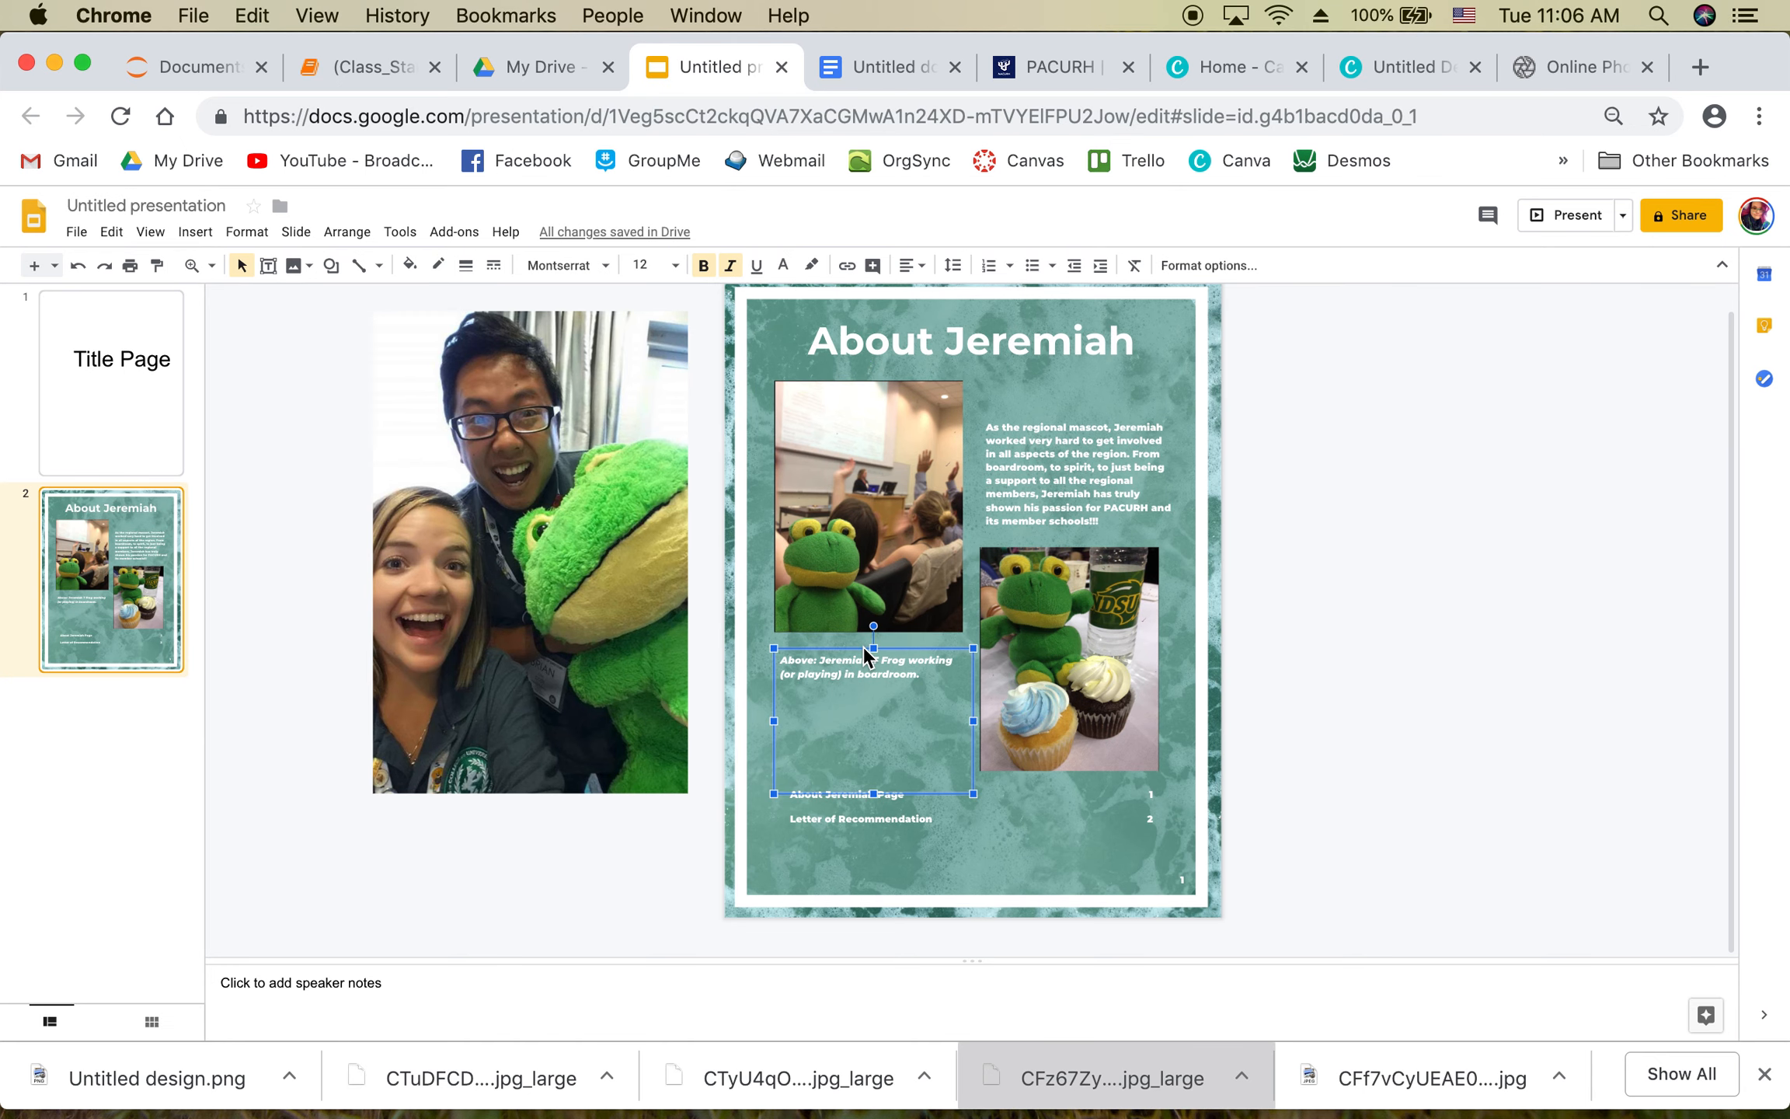
pyautogui.press('Up')
pyautogui.press('Up')
pyautogui.press('Up')
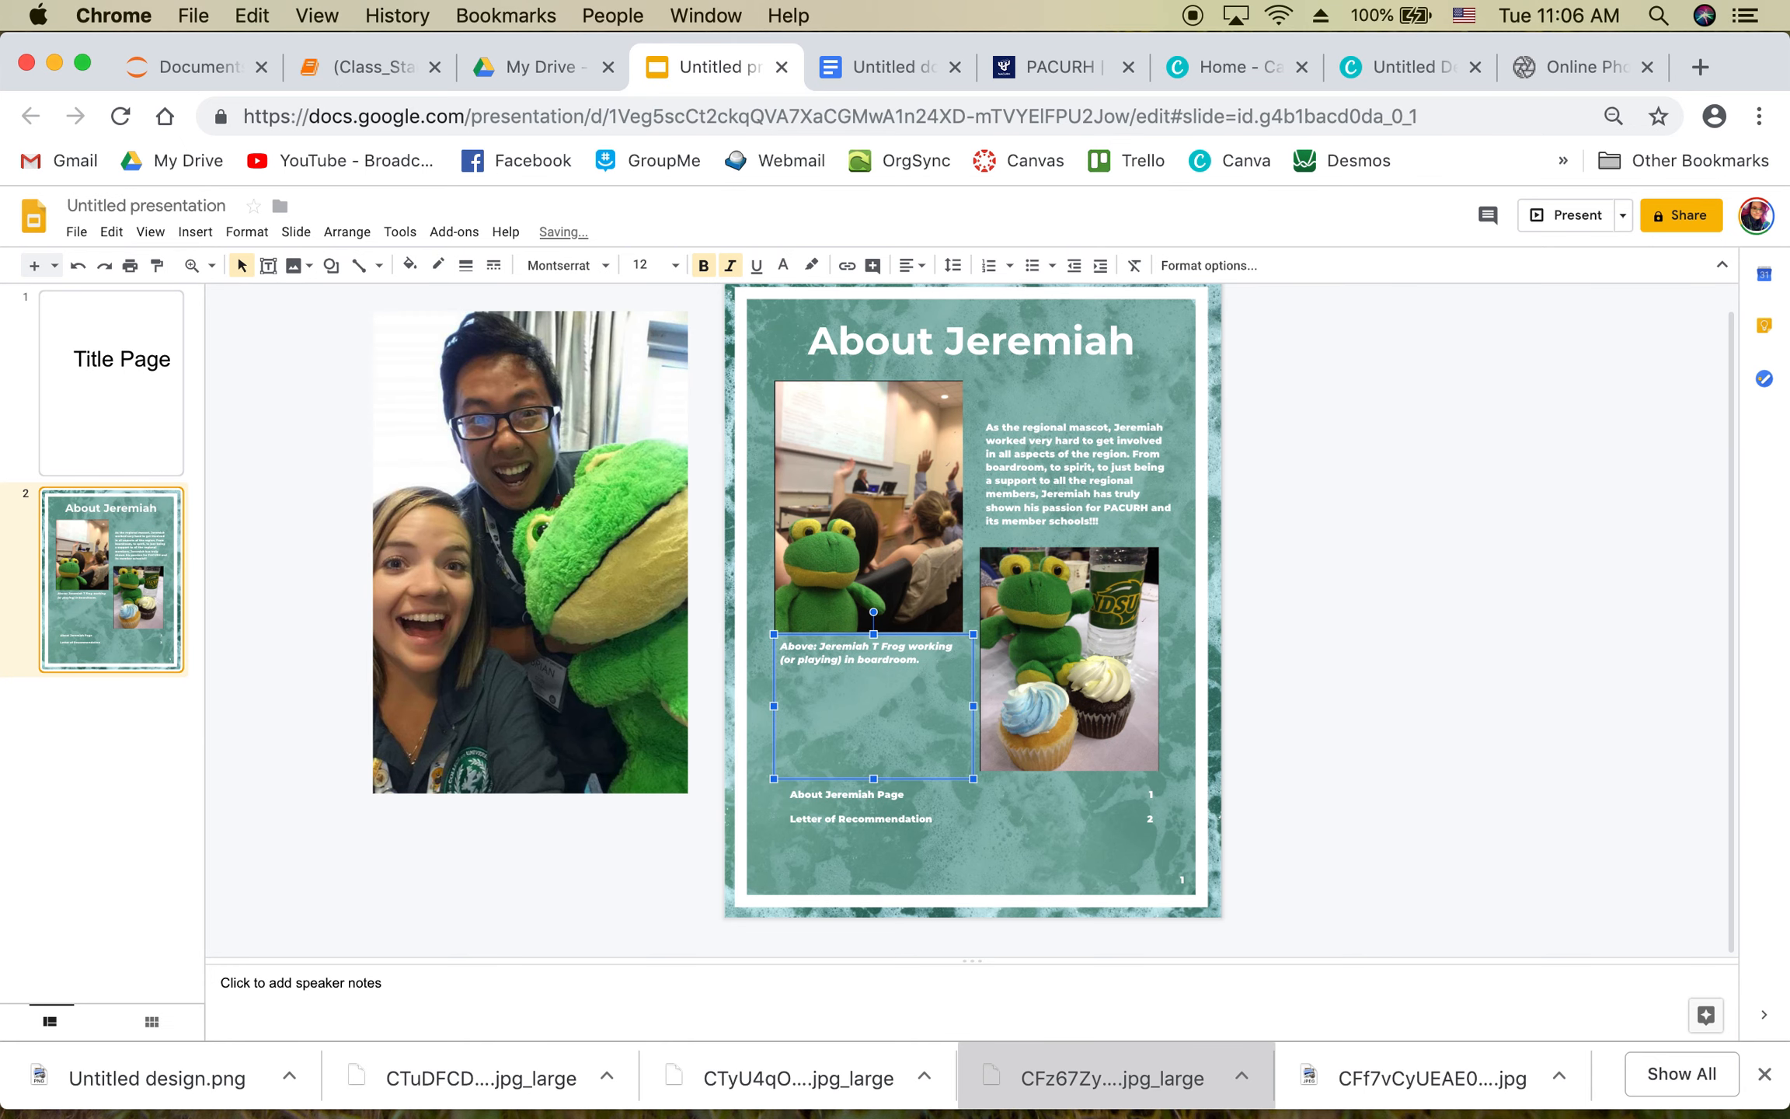
pyautogui.click(1245, 666)
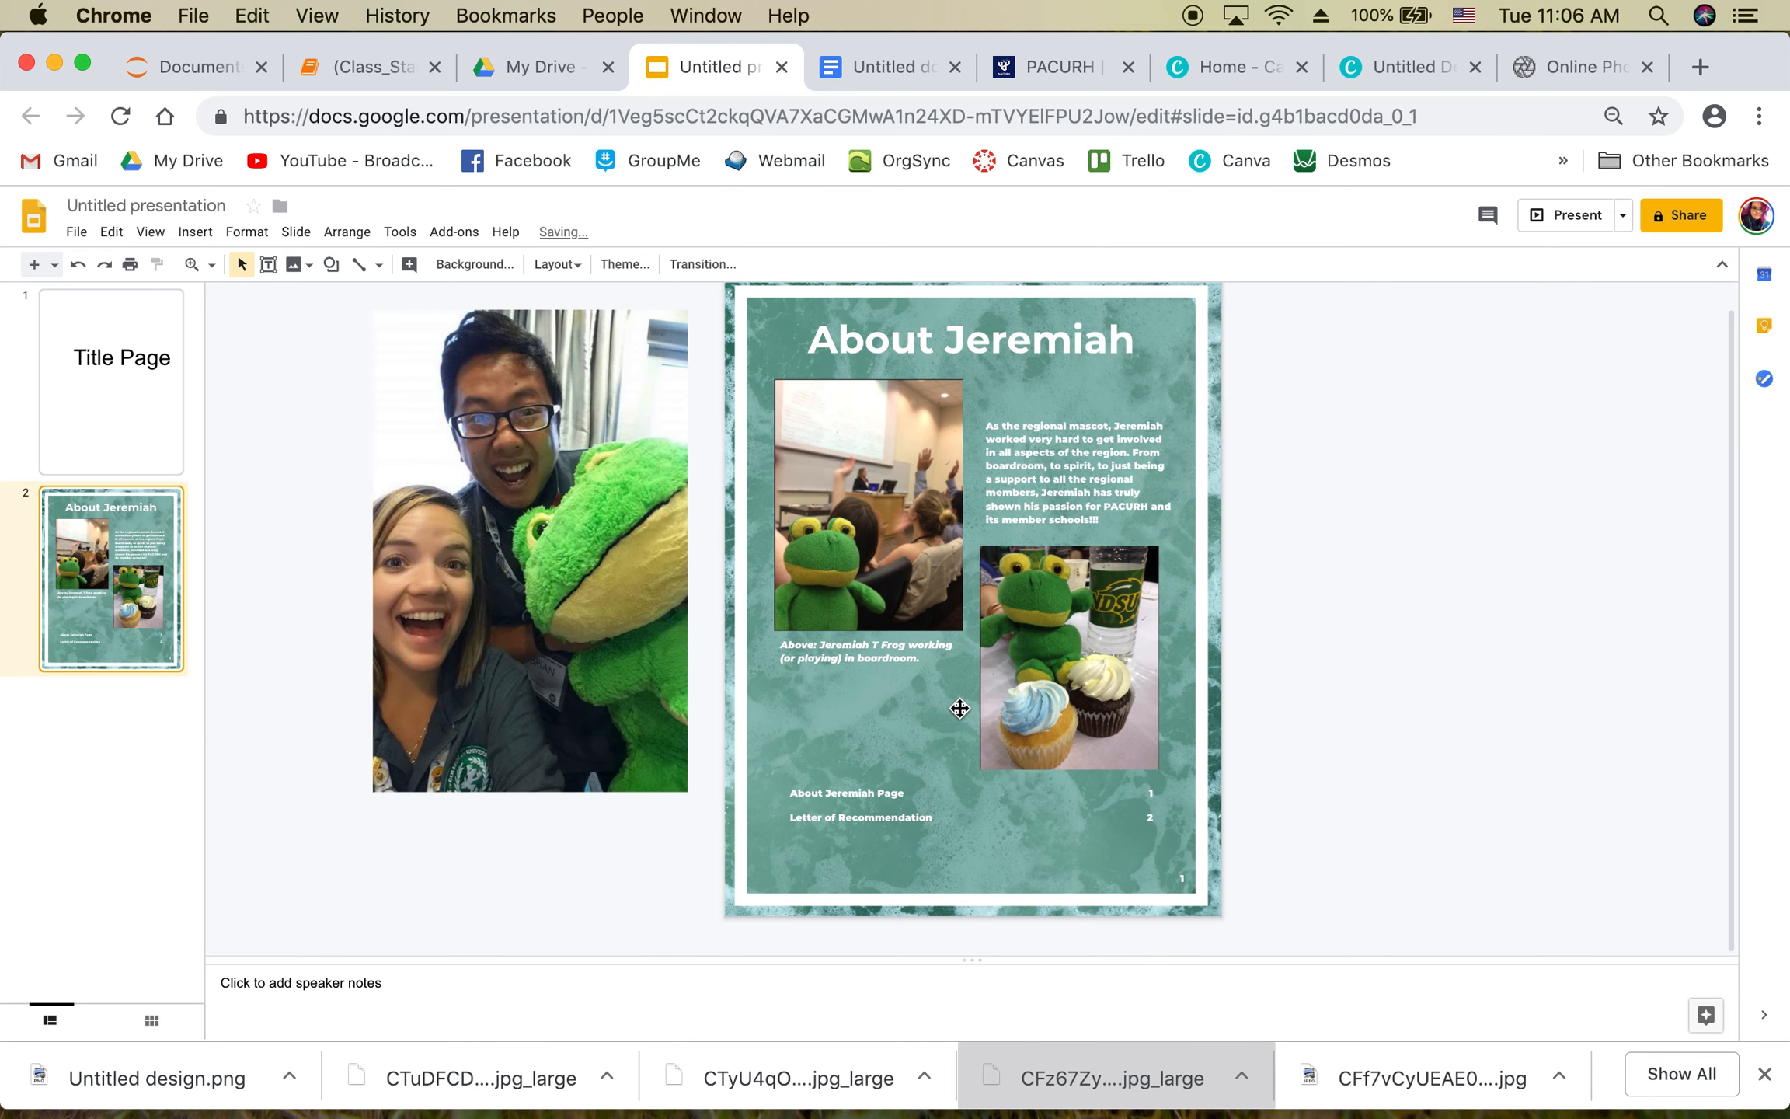
# Step: Move the table of contents down near the slide bottom, then nudge it up slightly
pyautogui.click(901, 817)
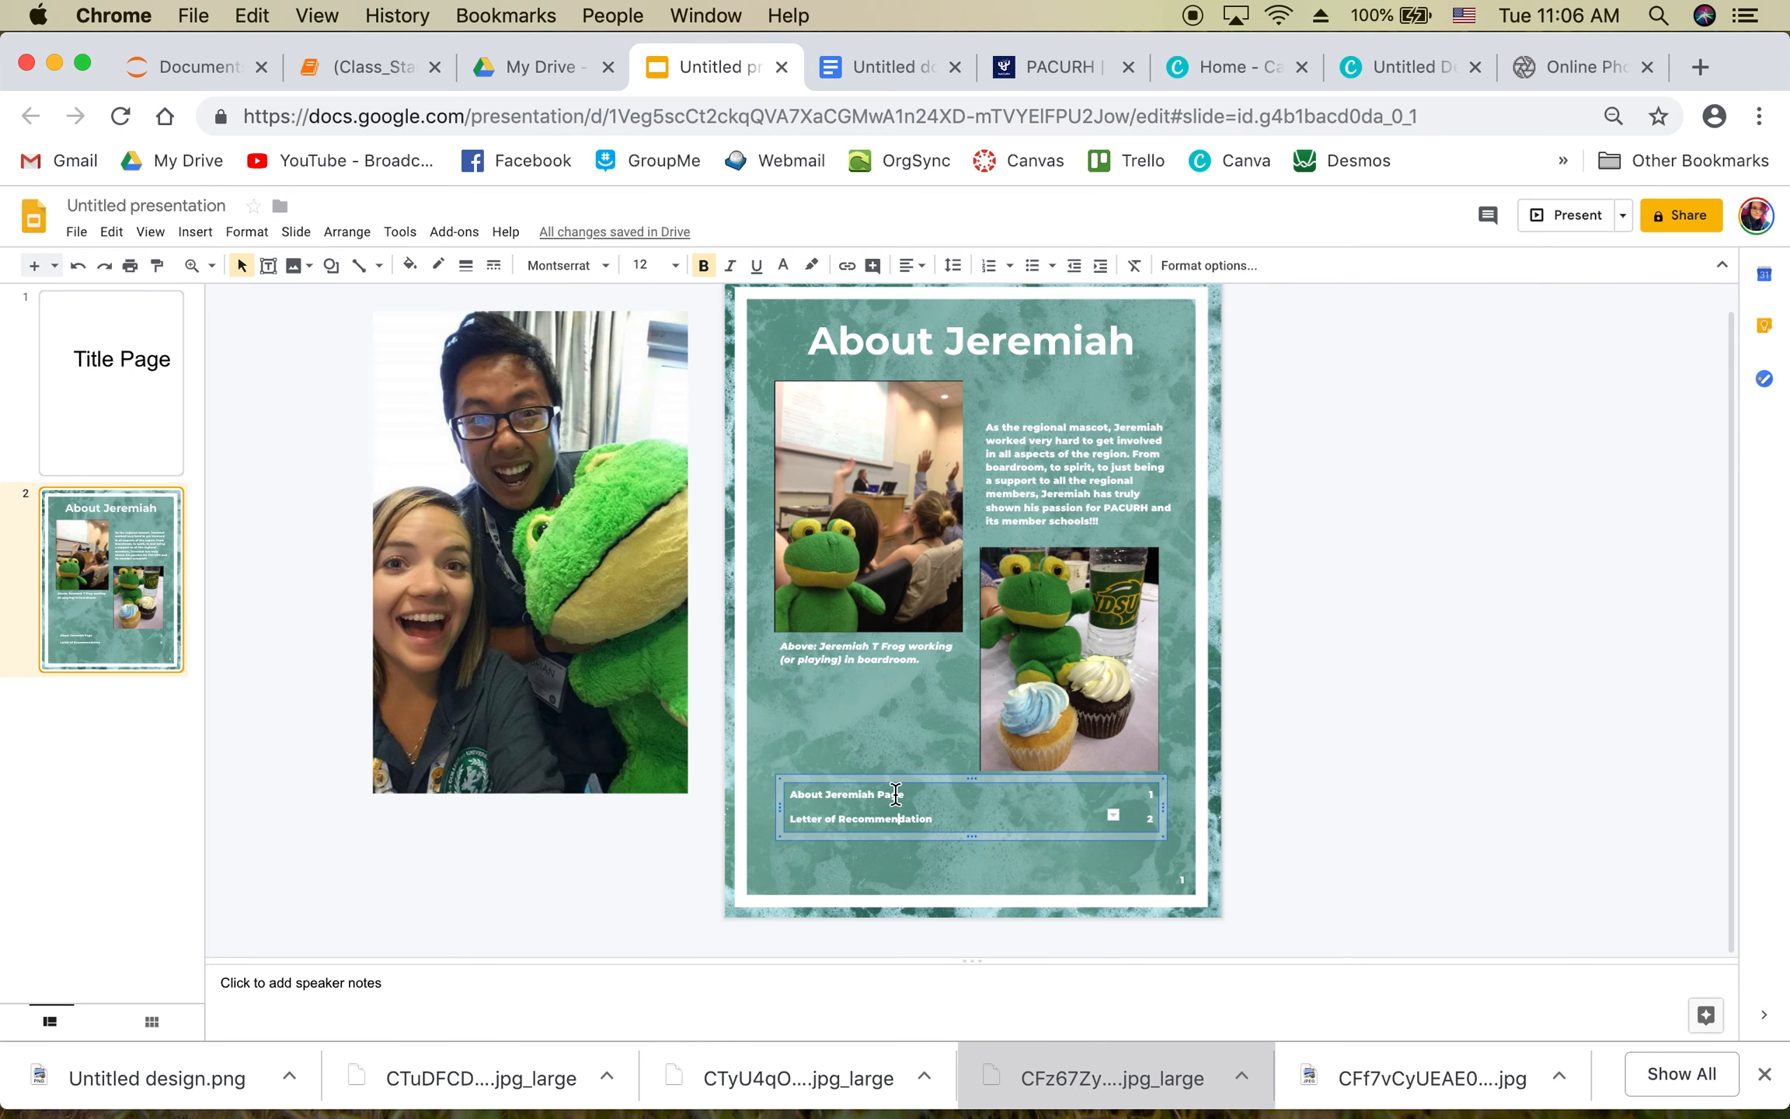
pyautogui.moveTo(893, 779); pyautogui.dragTo(892, 816)
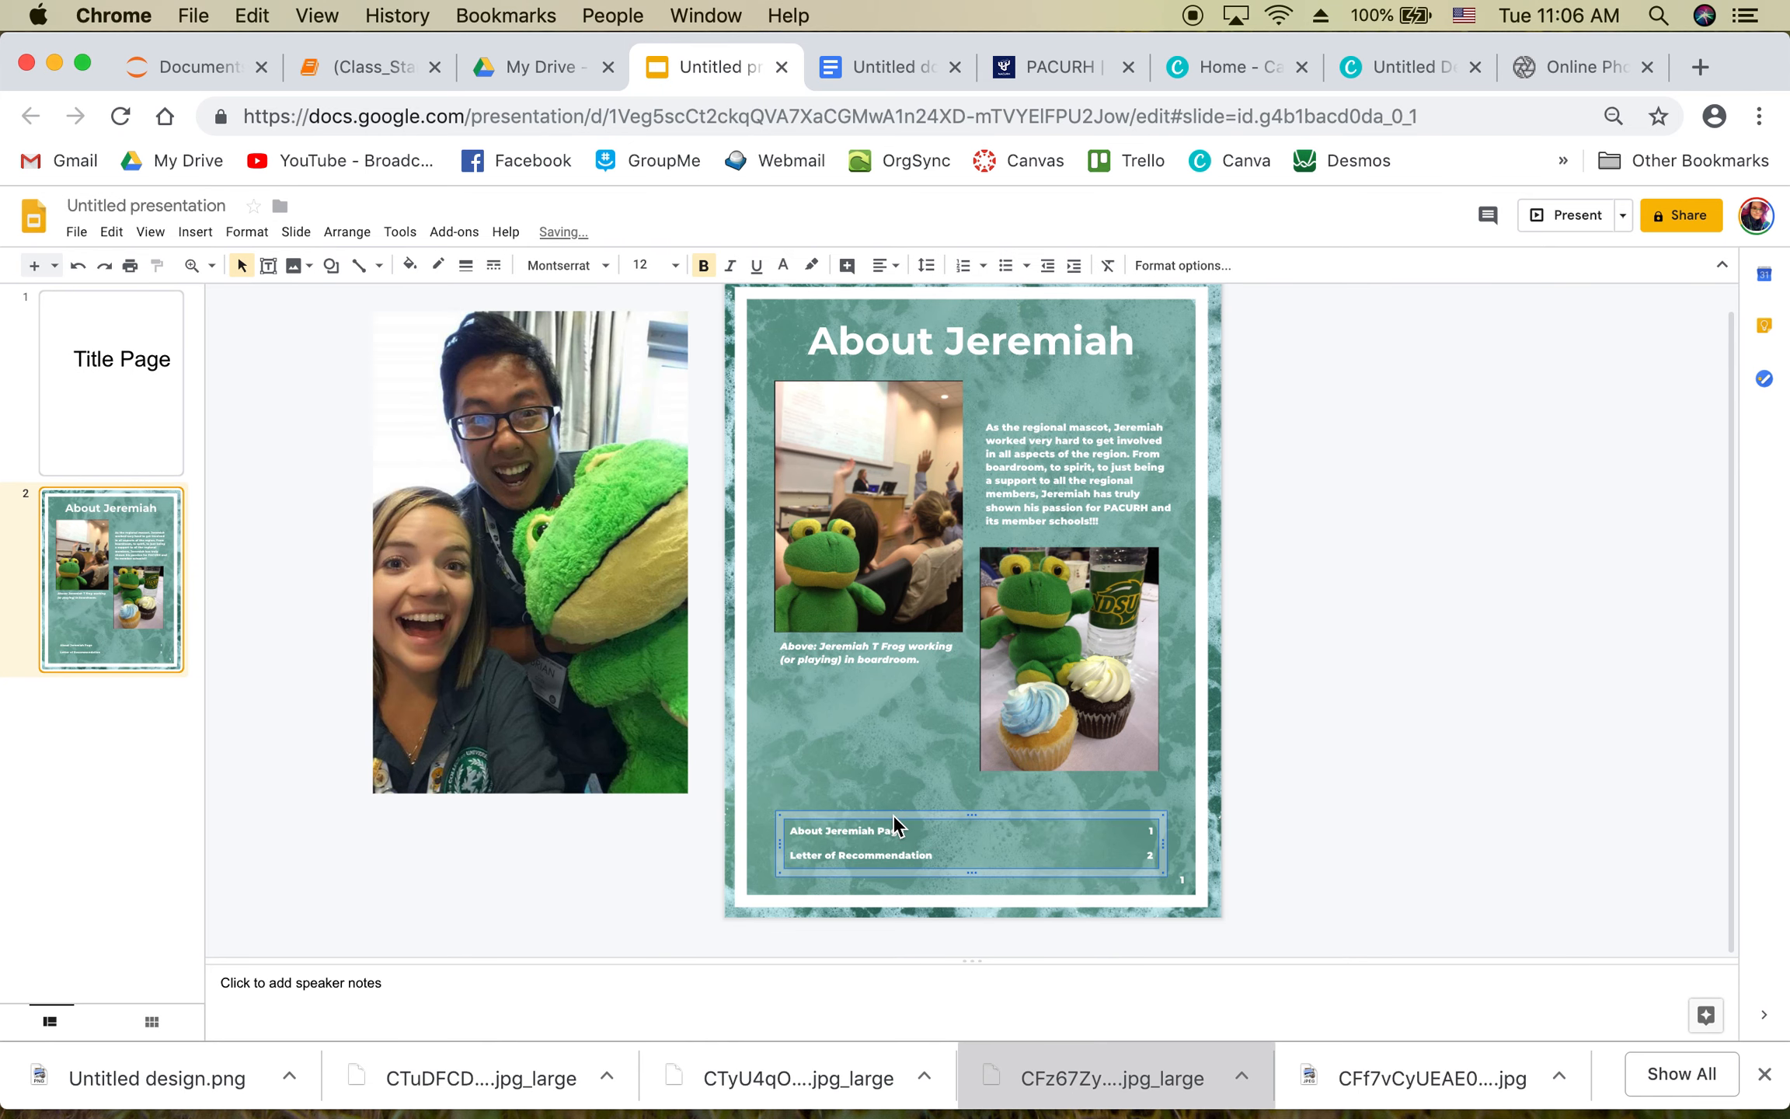
pyautogui.click(1345, 778)
pyautogui.click(933, 822)
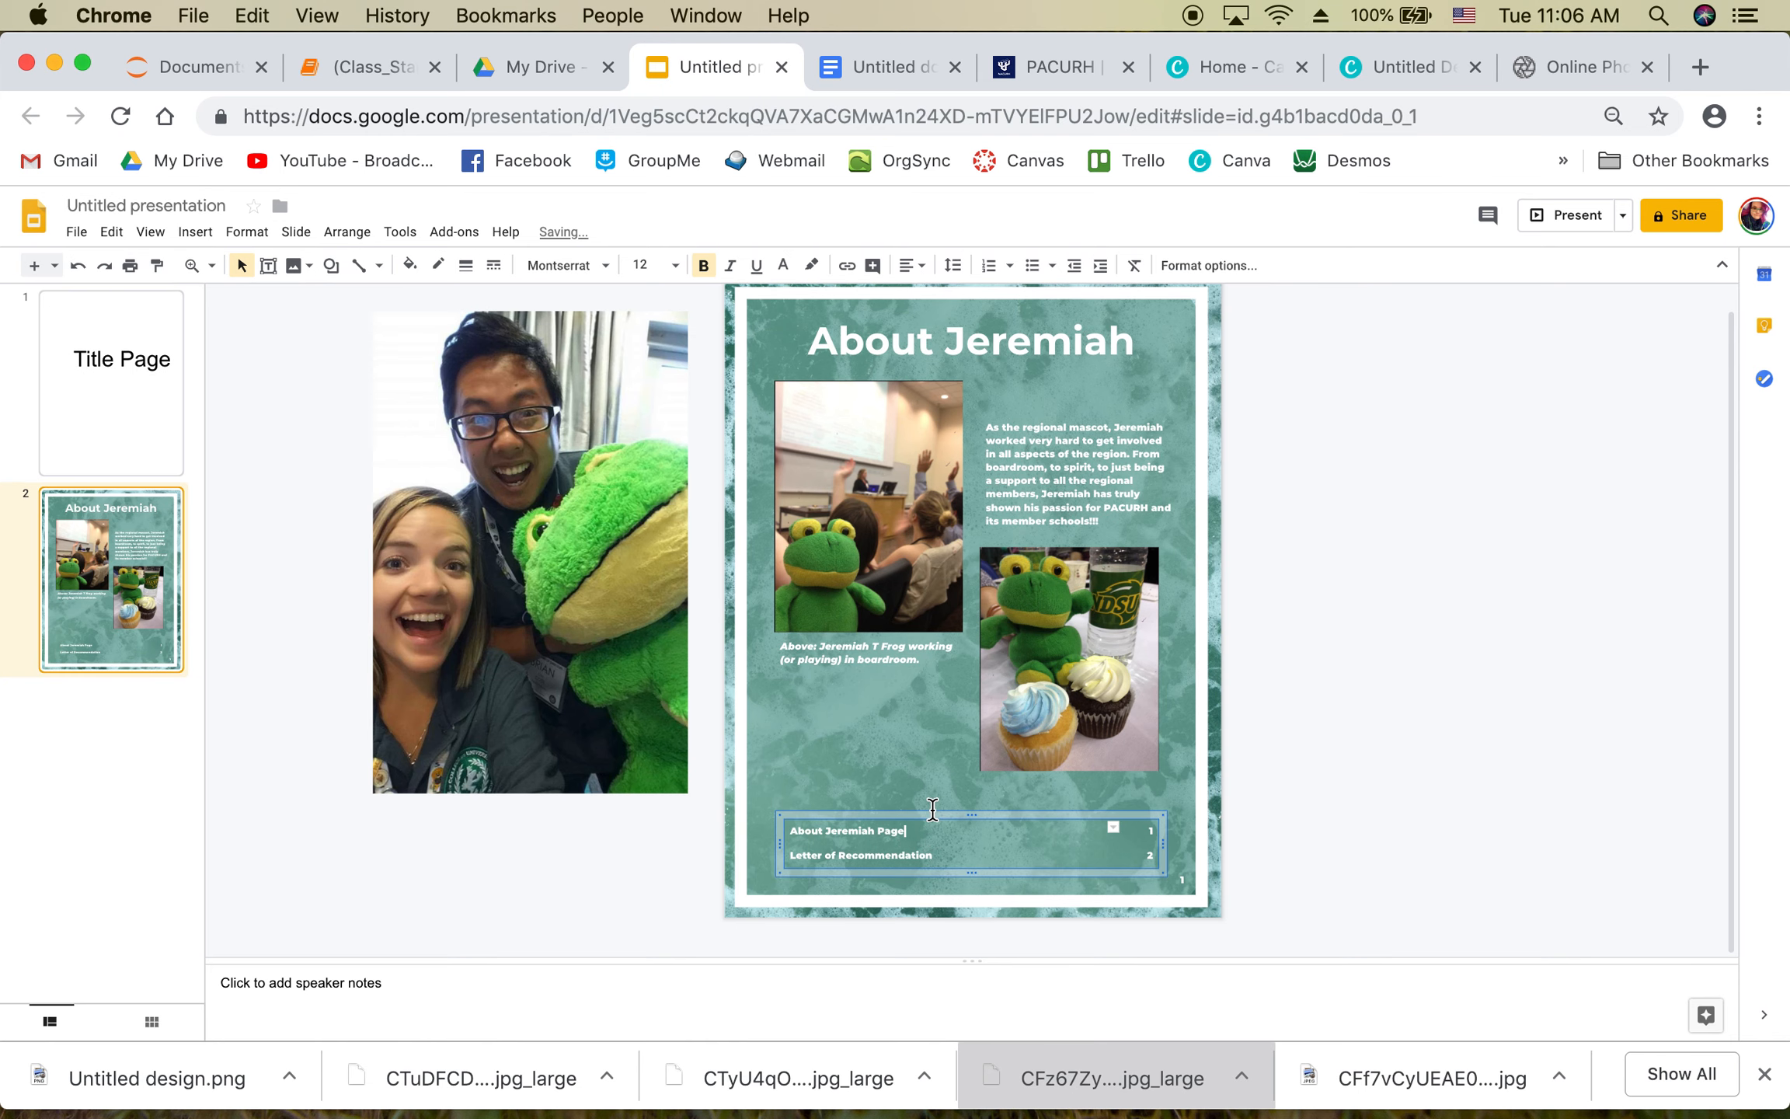
pyautogui.press('Escape')
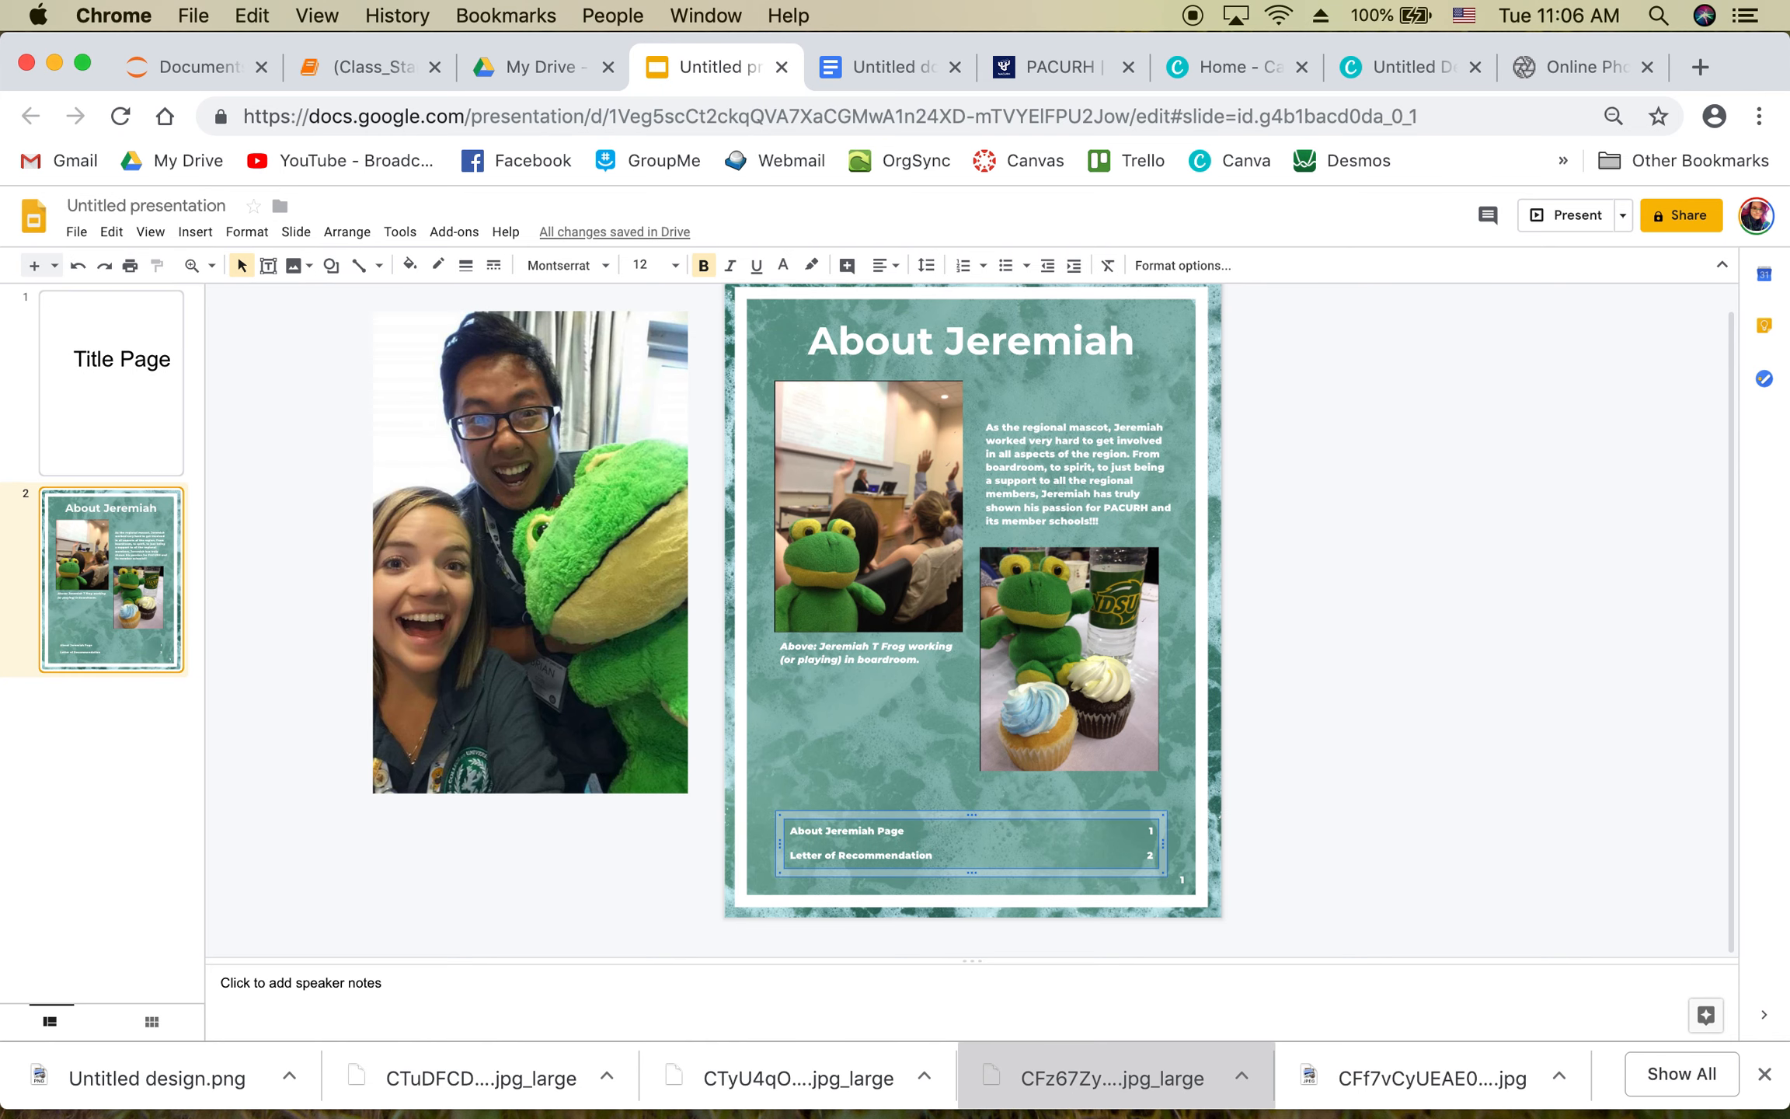
pyautogui.press('Up')
pyautogui.press('Up')
# Step: Shift the mascot paragraph box up a little
pyautogui.click(1373, 589)
pyautogui.click(1160, 491)
pyautogui.moveTo(1051, 415); pyautogui.dragTo(1052, 396)
pyautogui.press('Down')
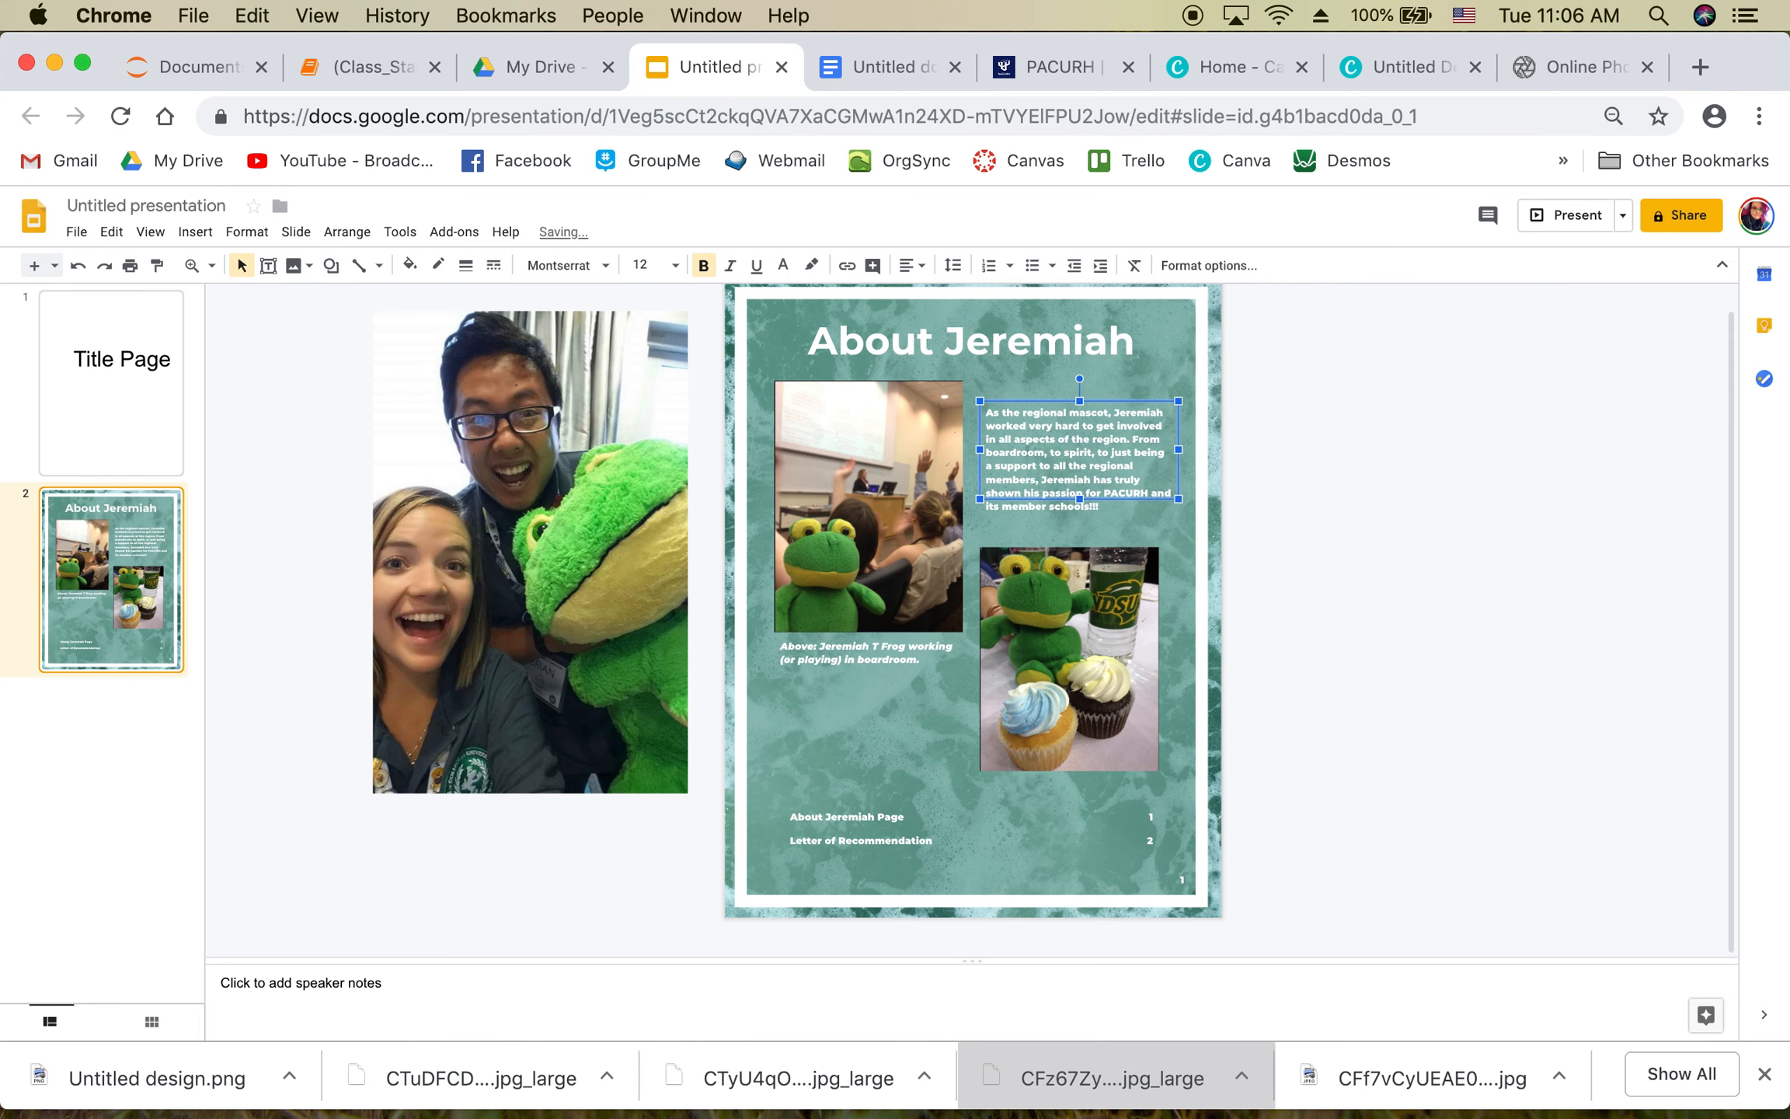
pyautogui.click(1466, 512)
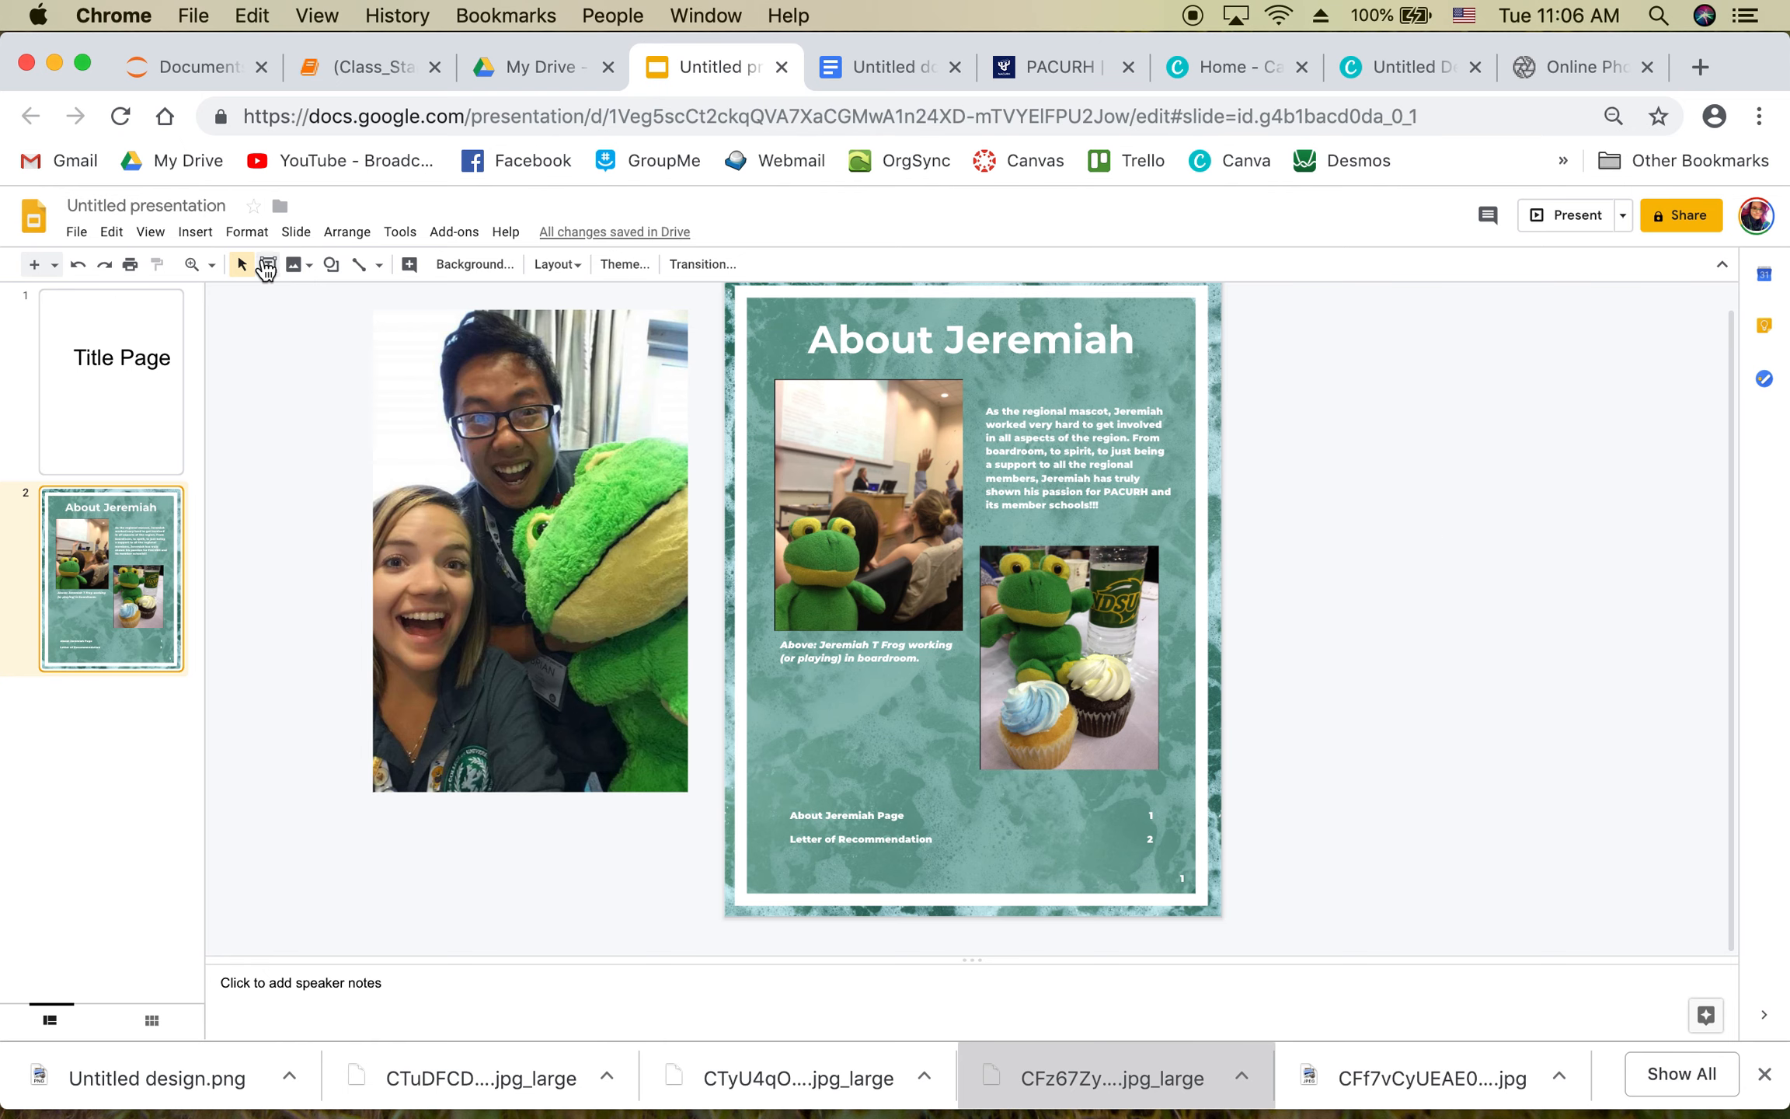
# Step: Copy the paragraph box under the caption and replace its text with “Jeremiah is Awesome!!!!” plus the quoted person's name and affiliation
pyautogui.click(1018, 416)
pyautogui.moveTo(1036, 399); pyautogui.dragTo(830, 699)
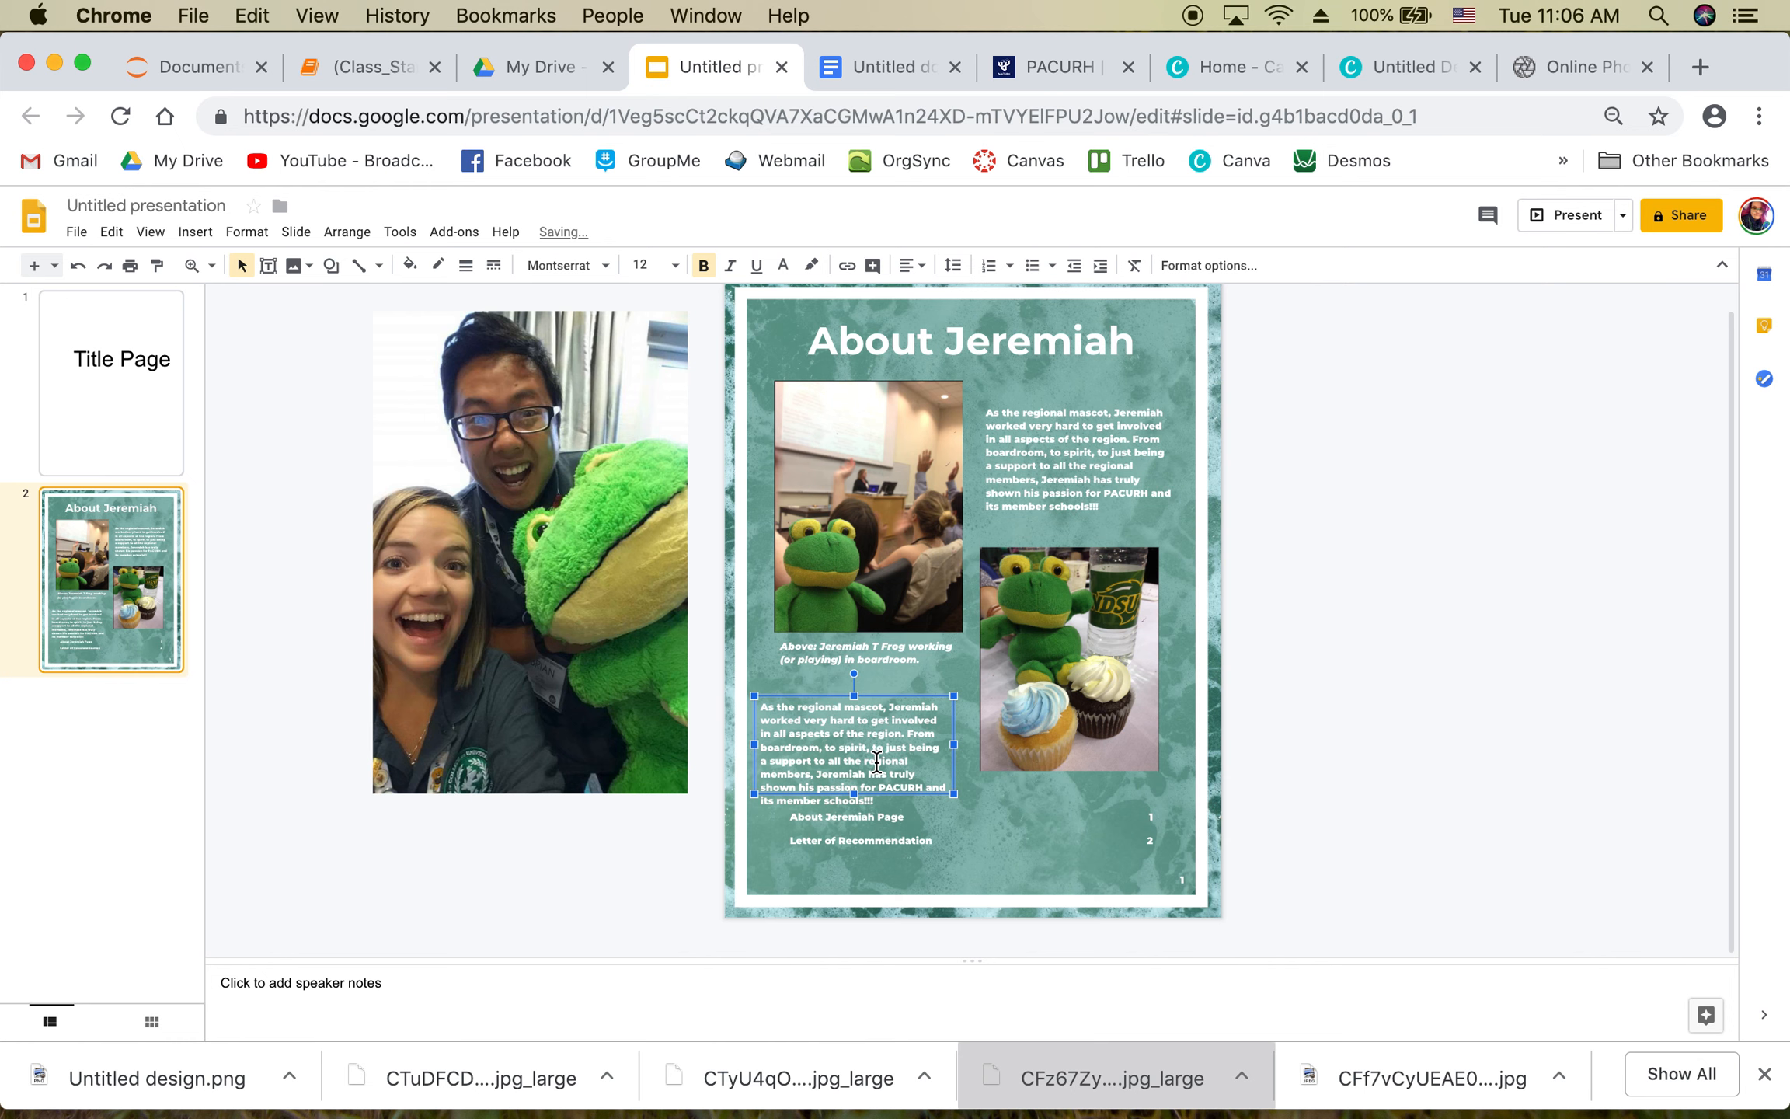
pyautogui.click(876, 763)
pyautogui.press('super+a')
pyautogui.press('BackSpace')
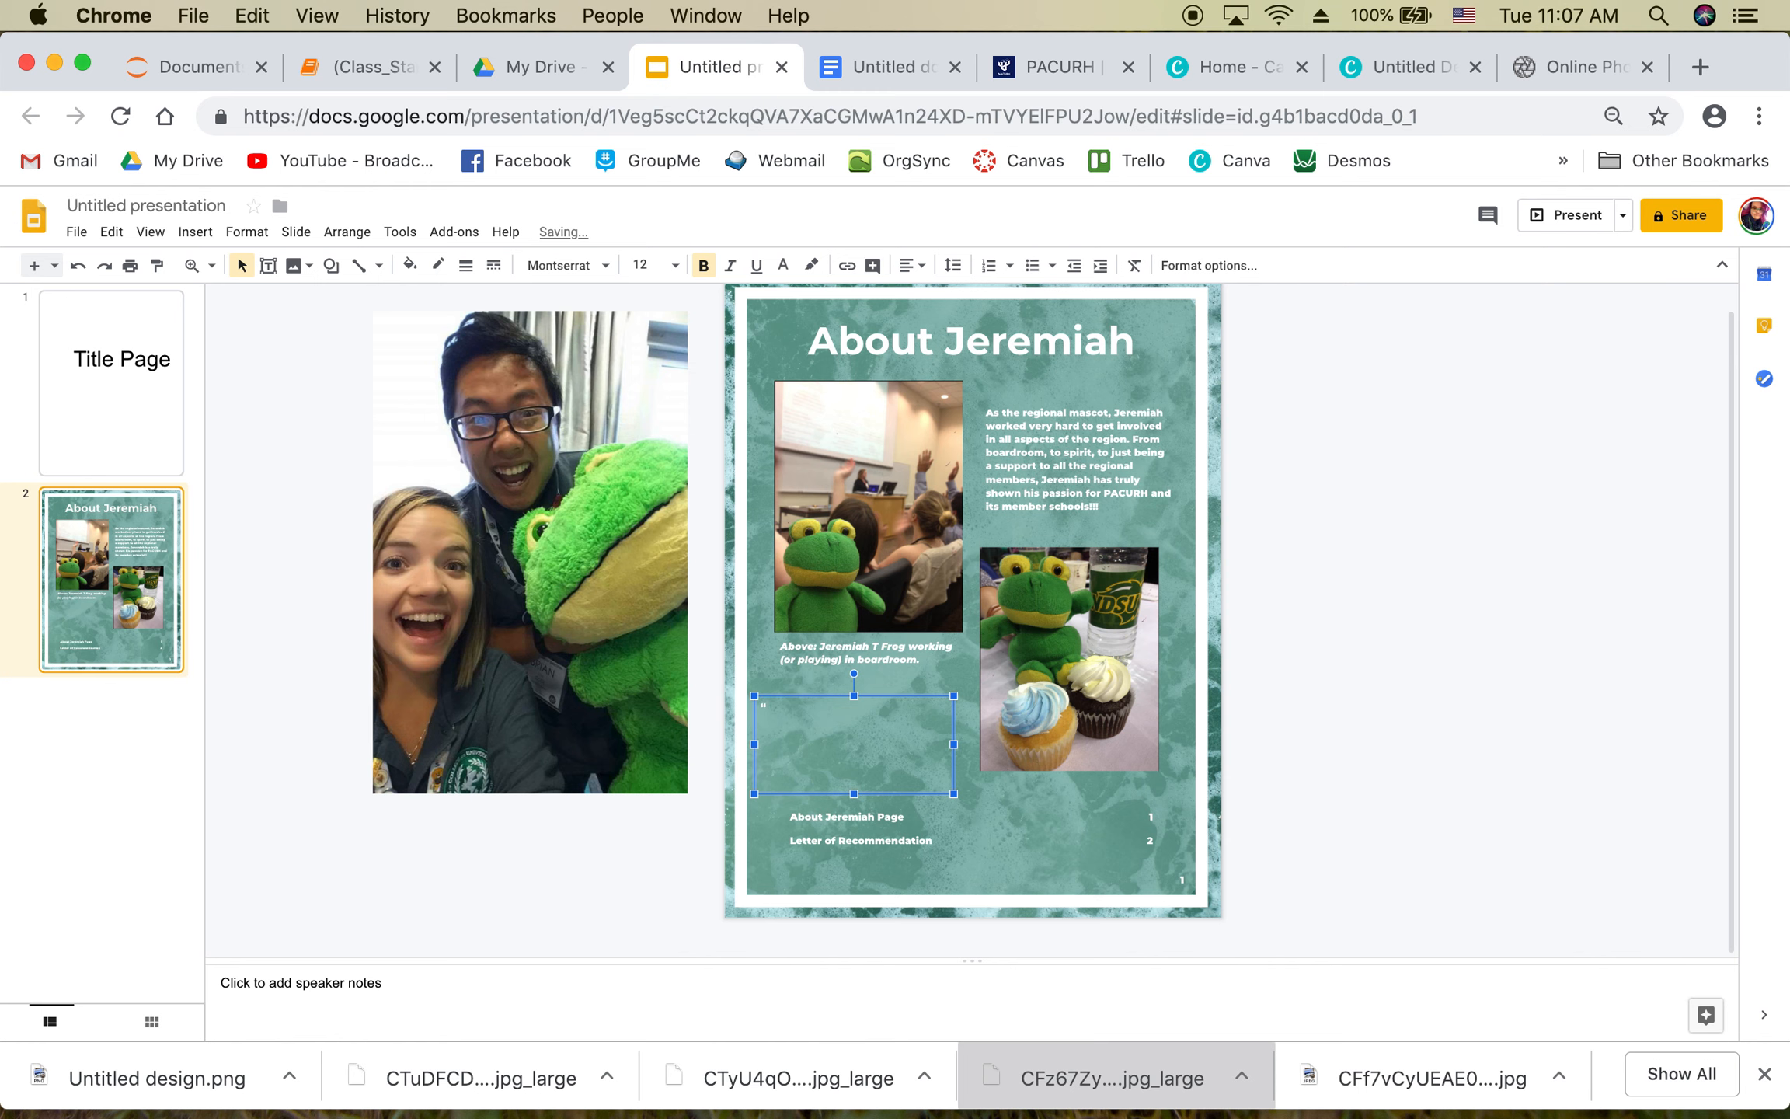
pyautogui.write('“Jeremiah')
pyautogui.write(' is Awesome')
pyautogui.write('!!!!')
pyautogui.write('” ')
pyautogui.write('-  ')
pyautogui.write(' (UO NCC')
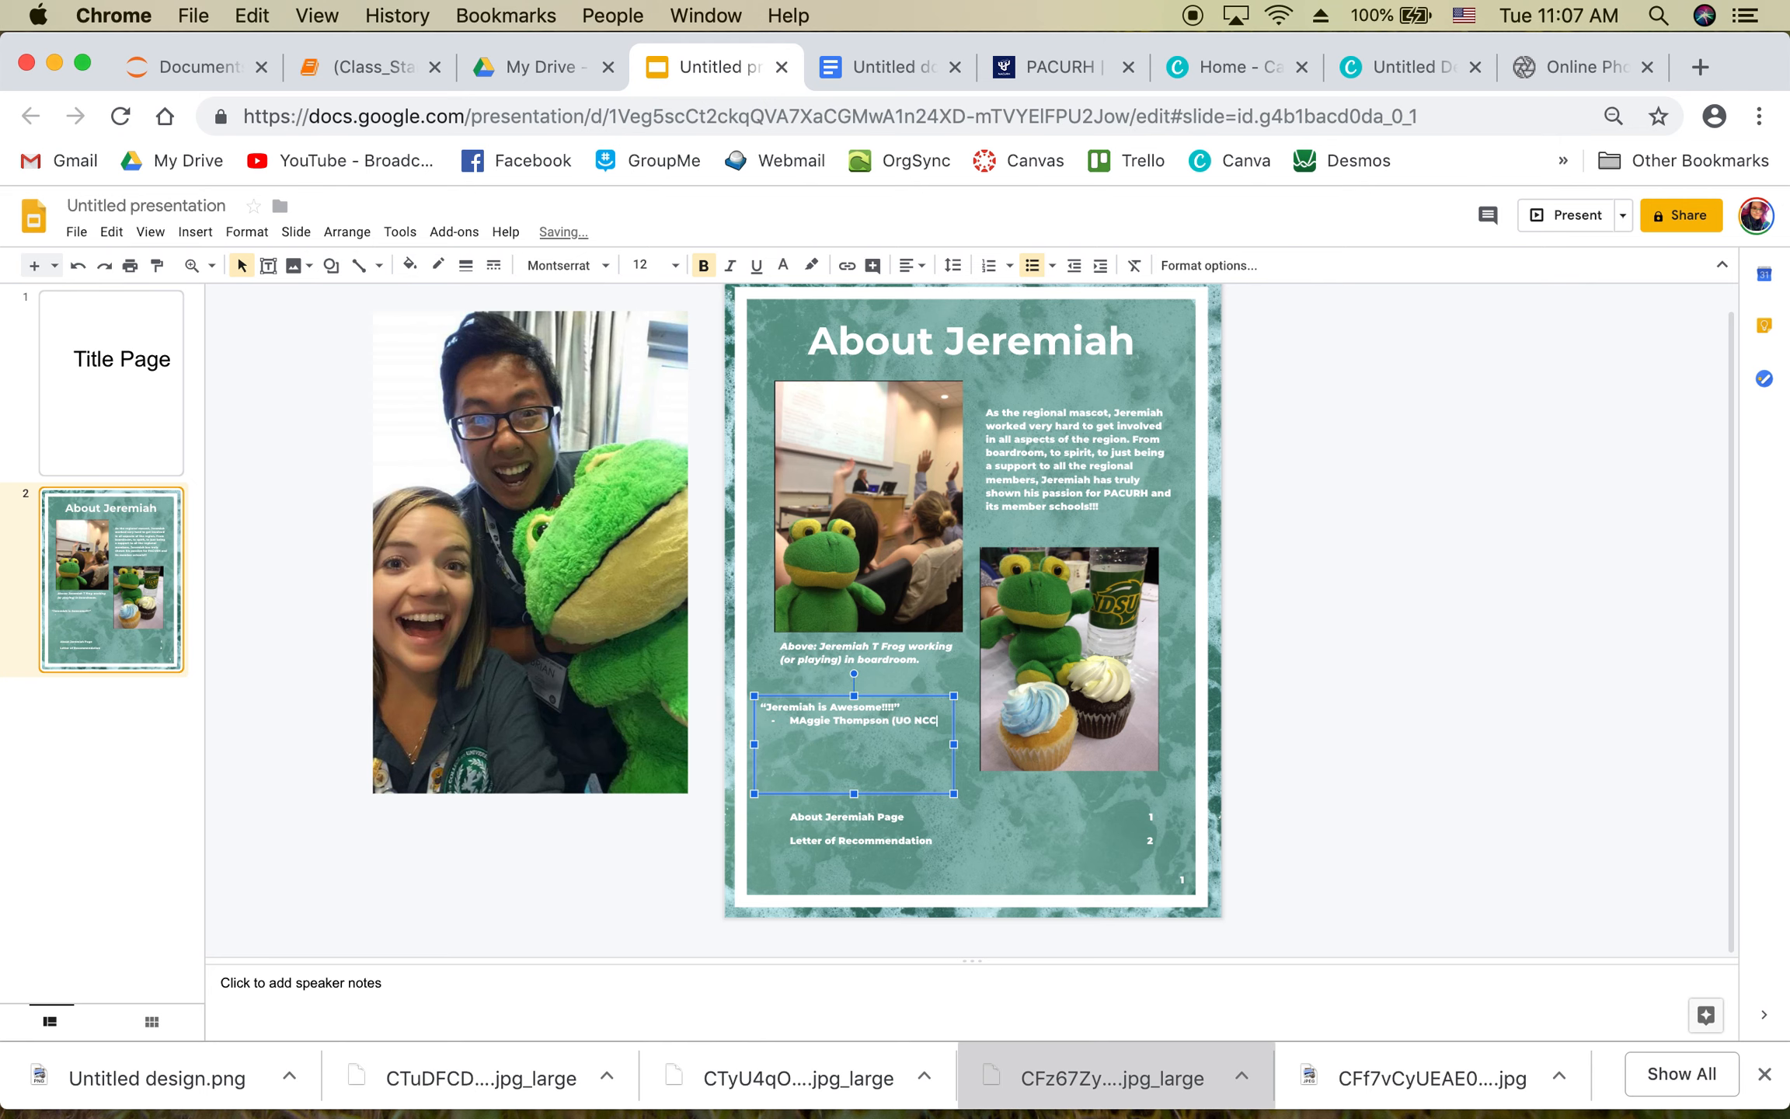
# Step: Fix the capitalisation of the quoted person's name and nudge the boardroom photo up slightly
pyautogui.click(806, 723)
pyautogui.press('BackSpace')
pyautogui.write('a')
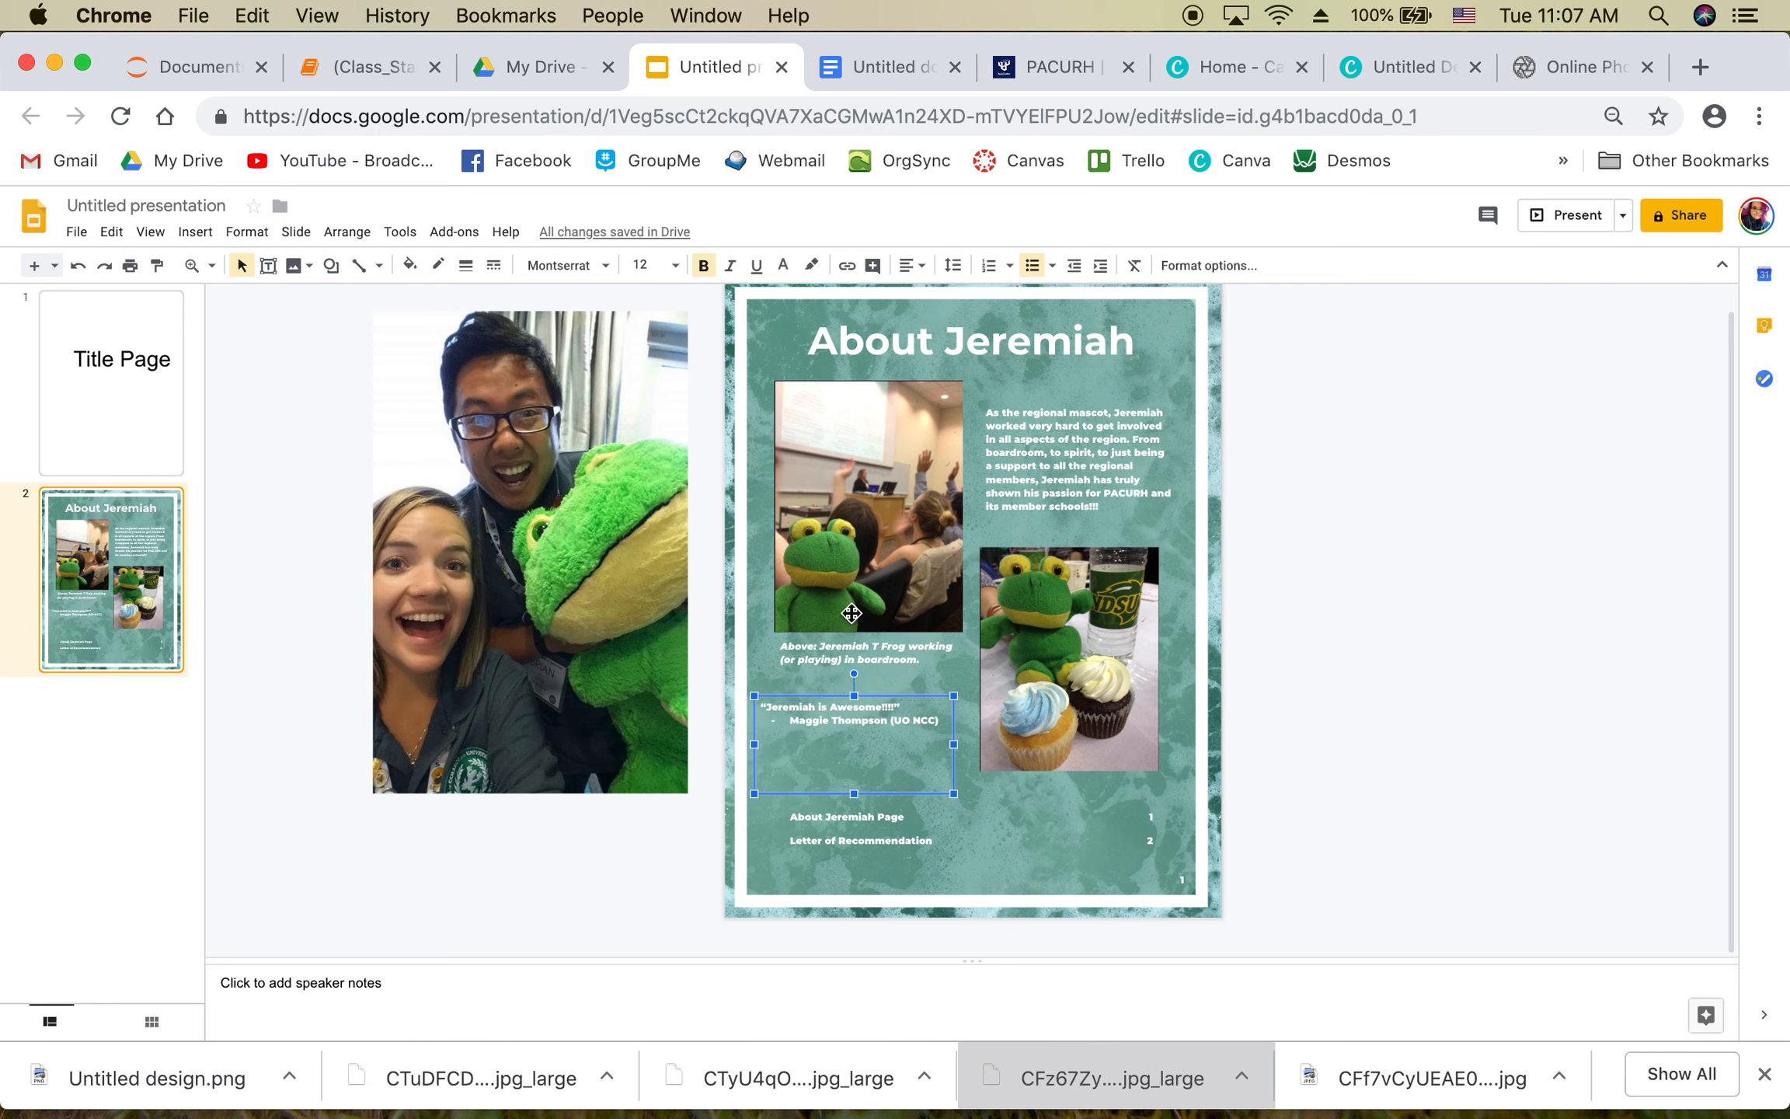
pyautogui.moveTo(872, 548); pyautogui.dragTo(872, 542)
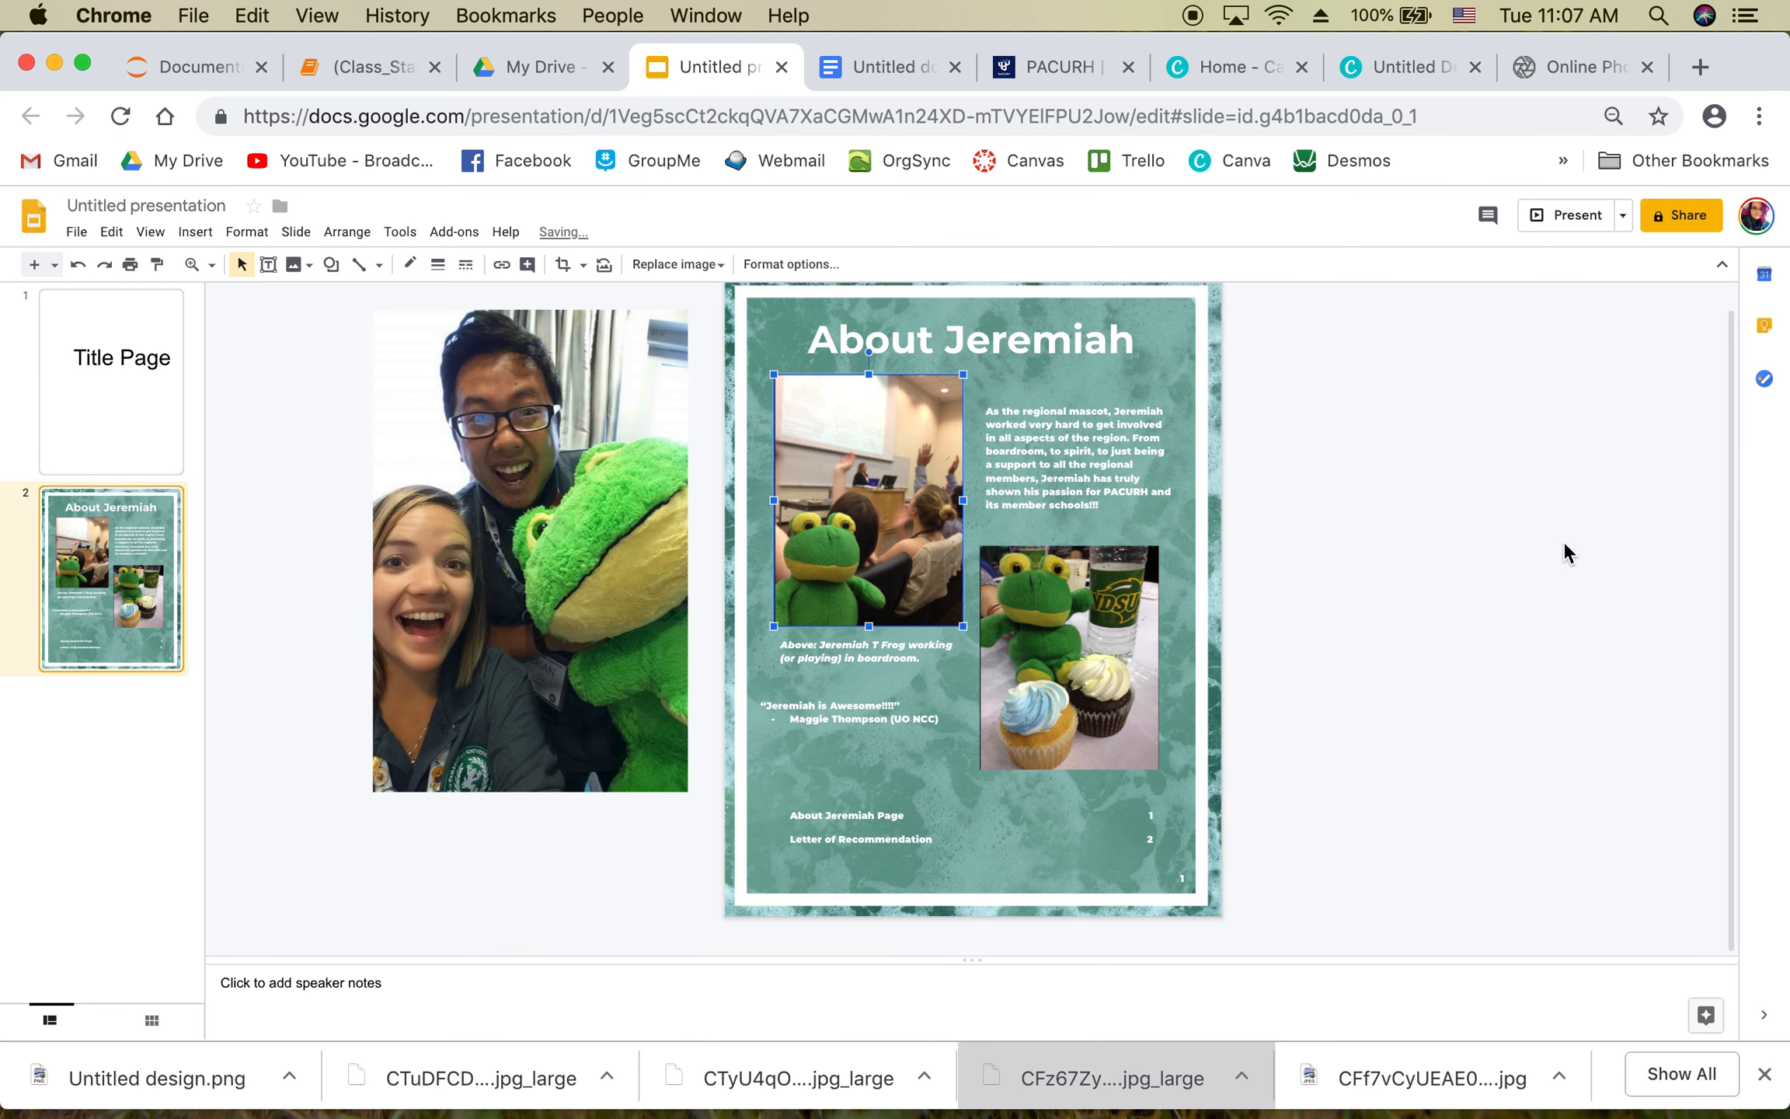
# Step: Check the paragraph, quote and contents box placements, then shift the spare selfie photo left and down
pyautogui.click(1449, 544)
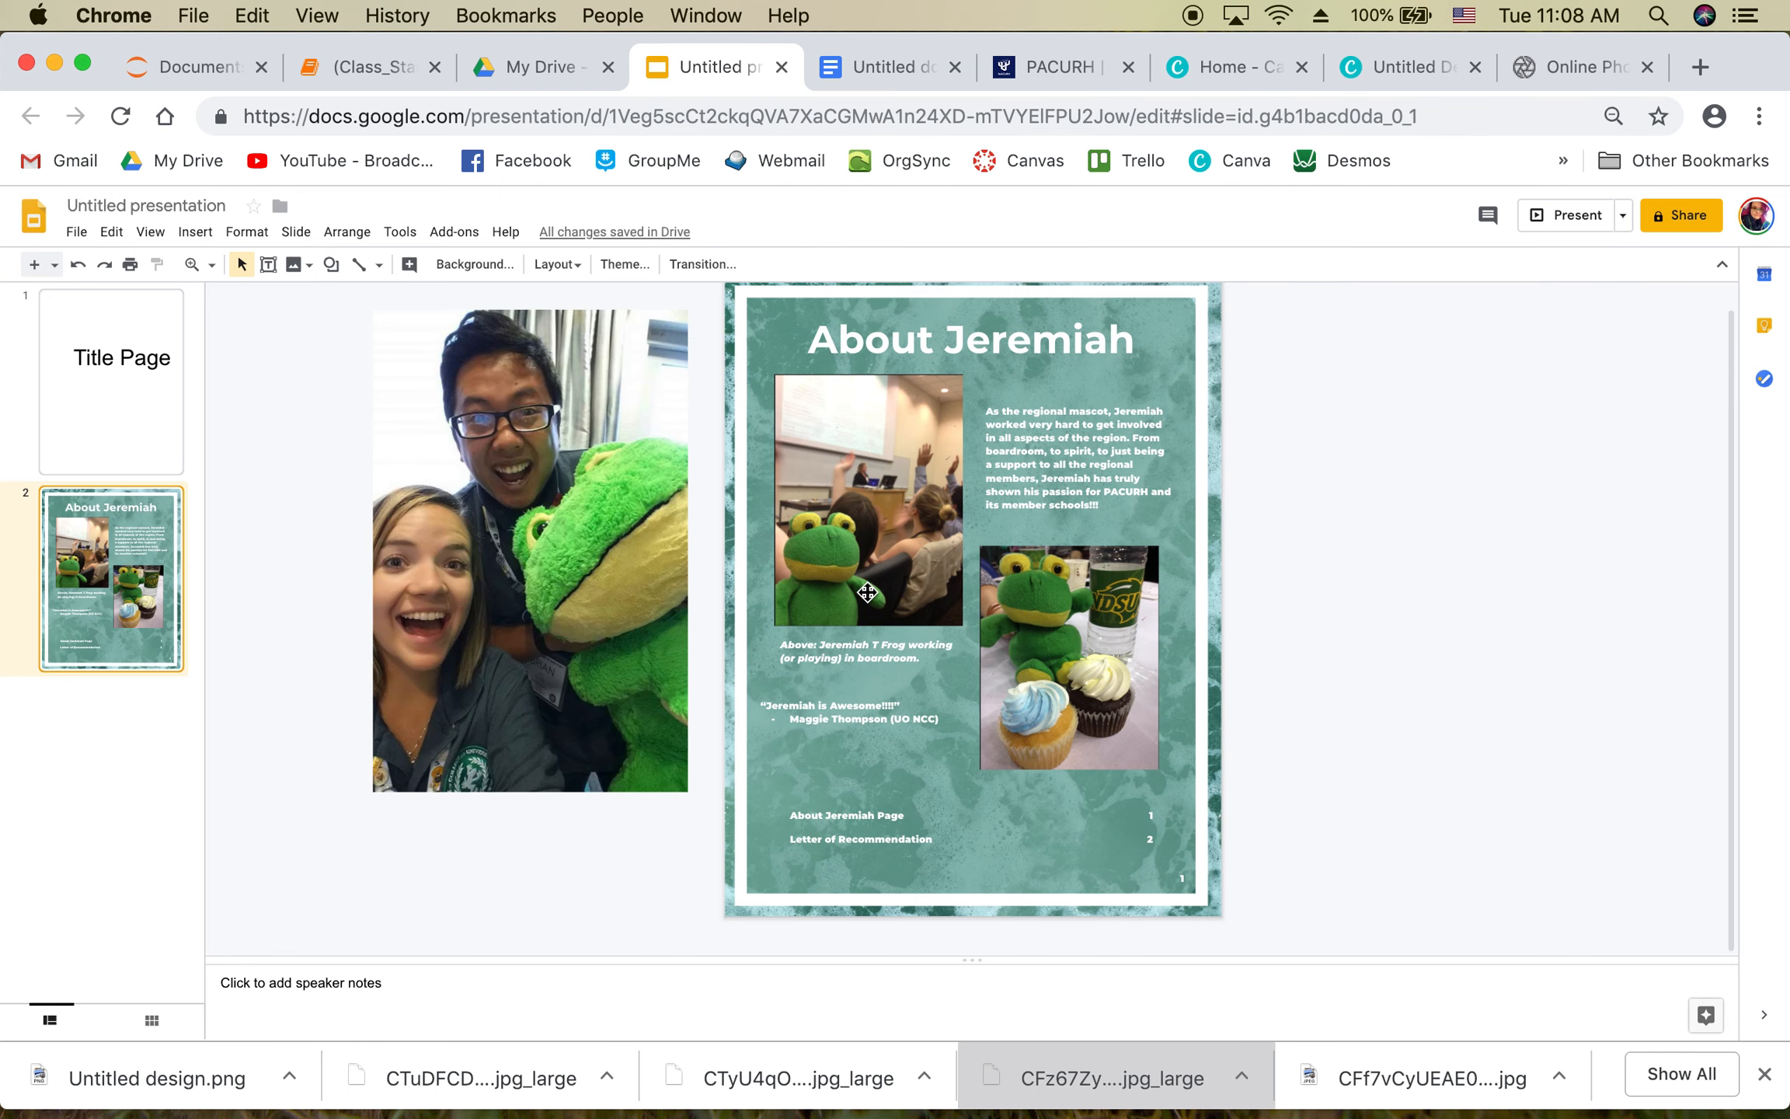
pyautogui.click(1056, 457)
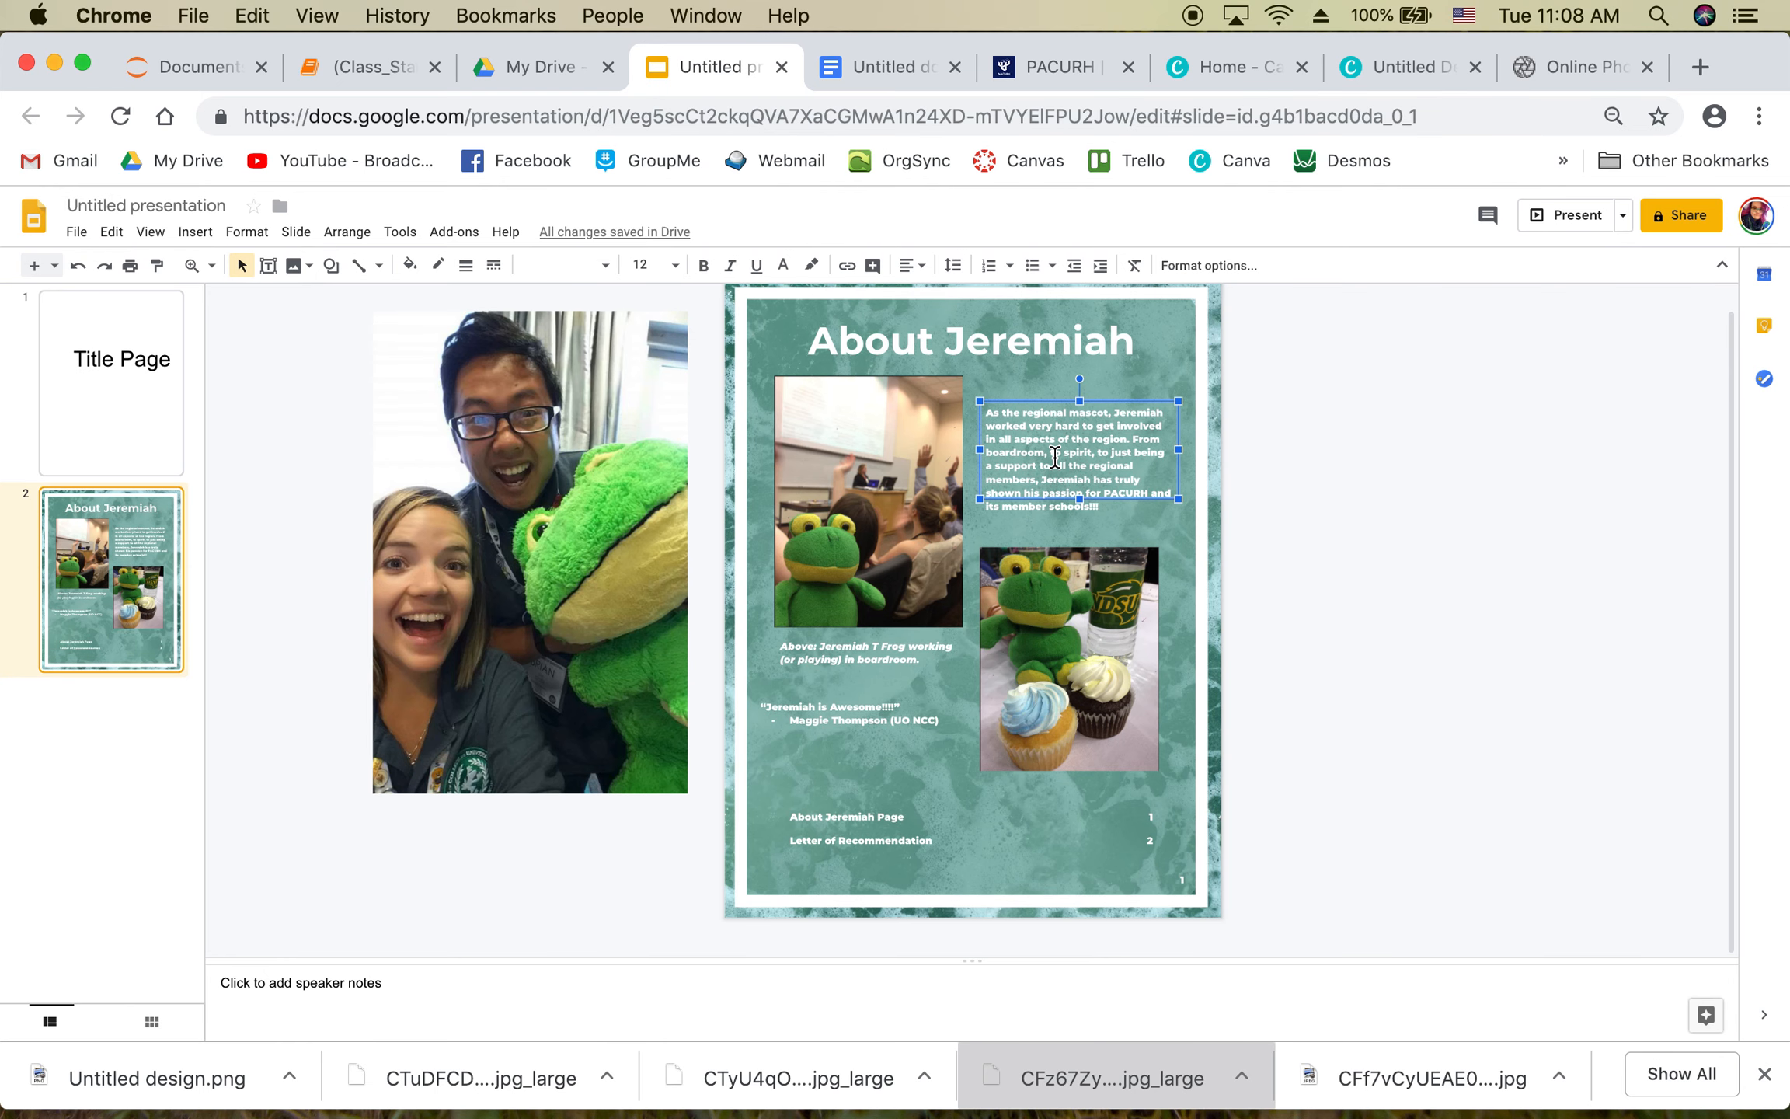
pyautogui.click(864, 721)
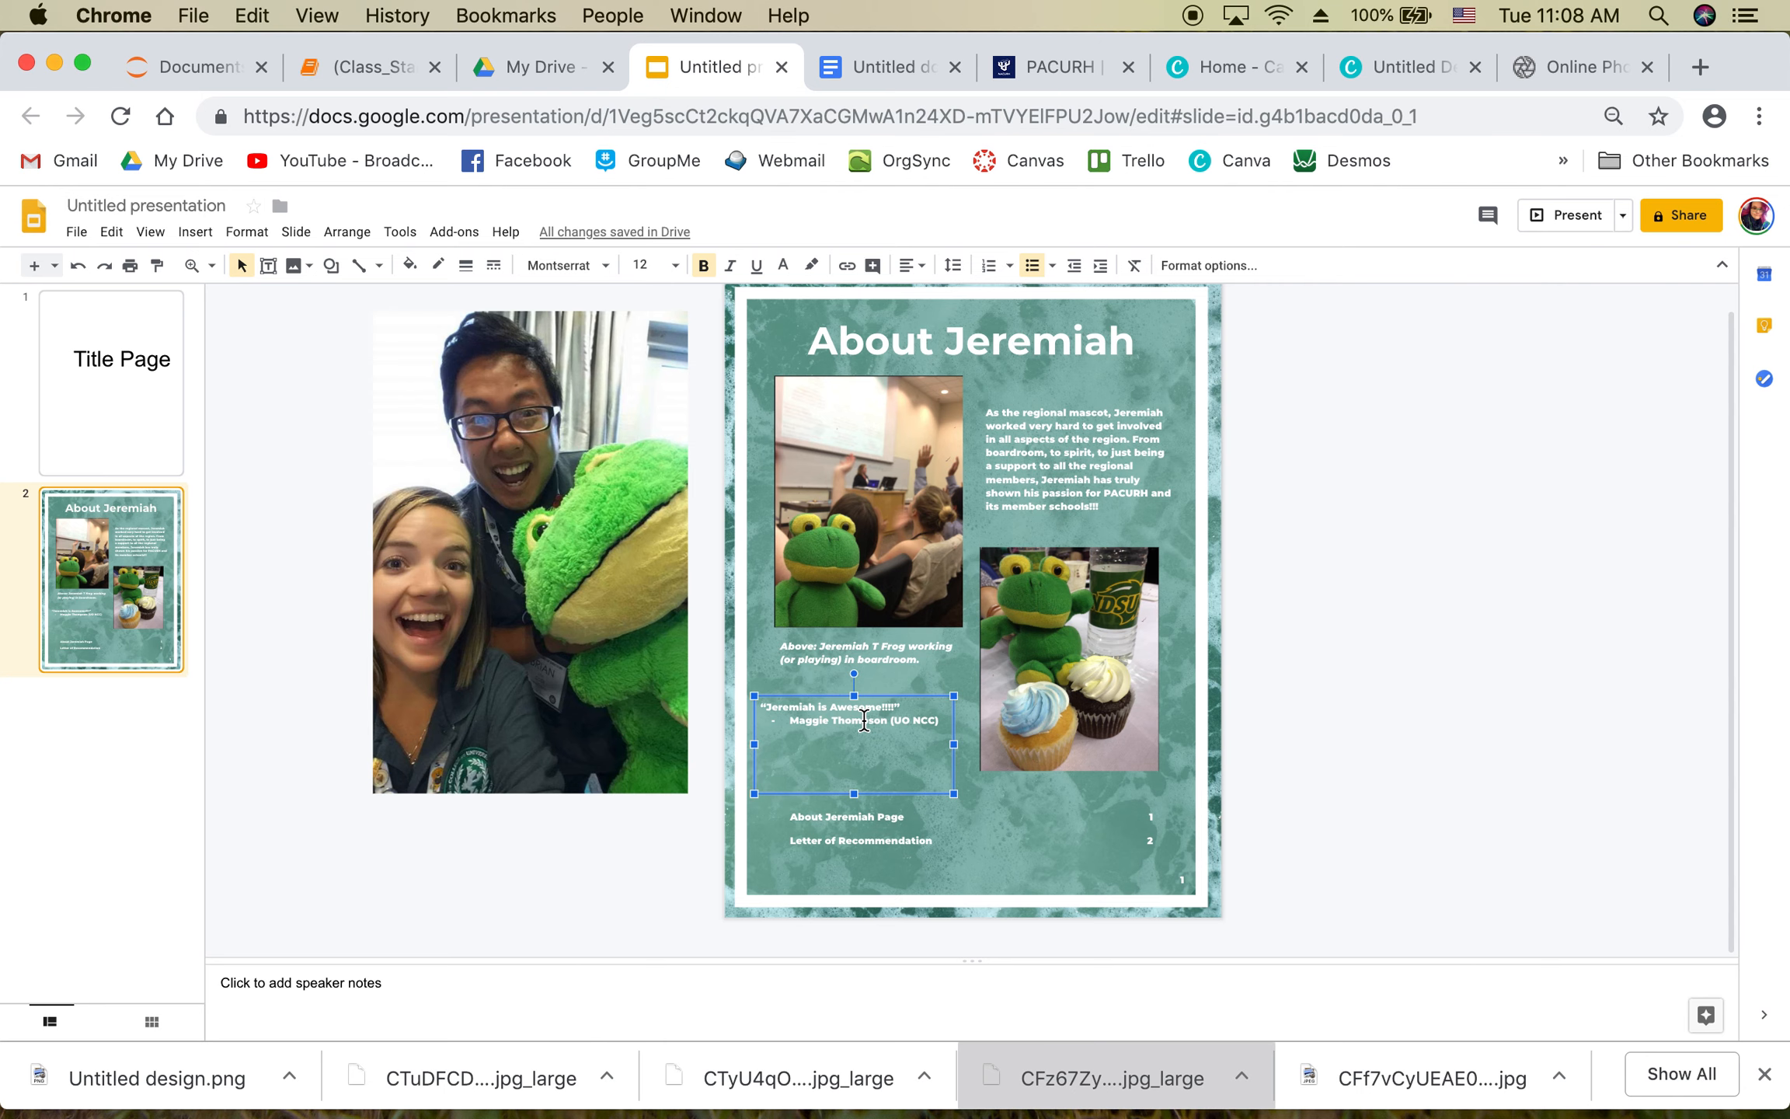
pyautogui.click(904, 817)
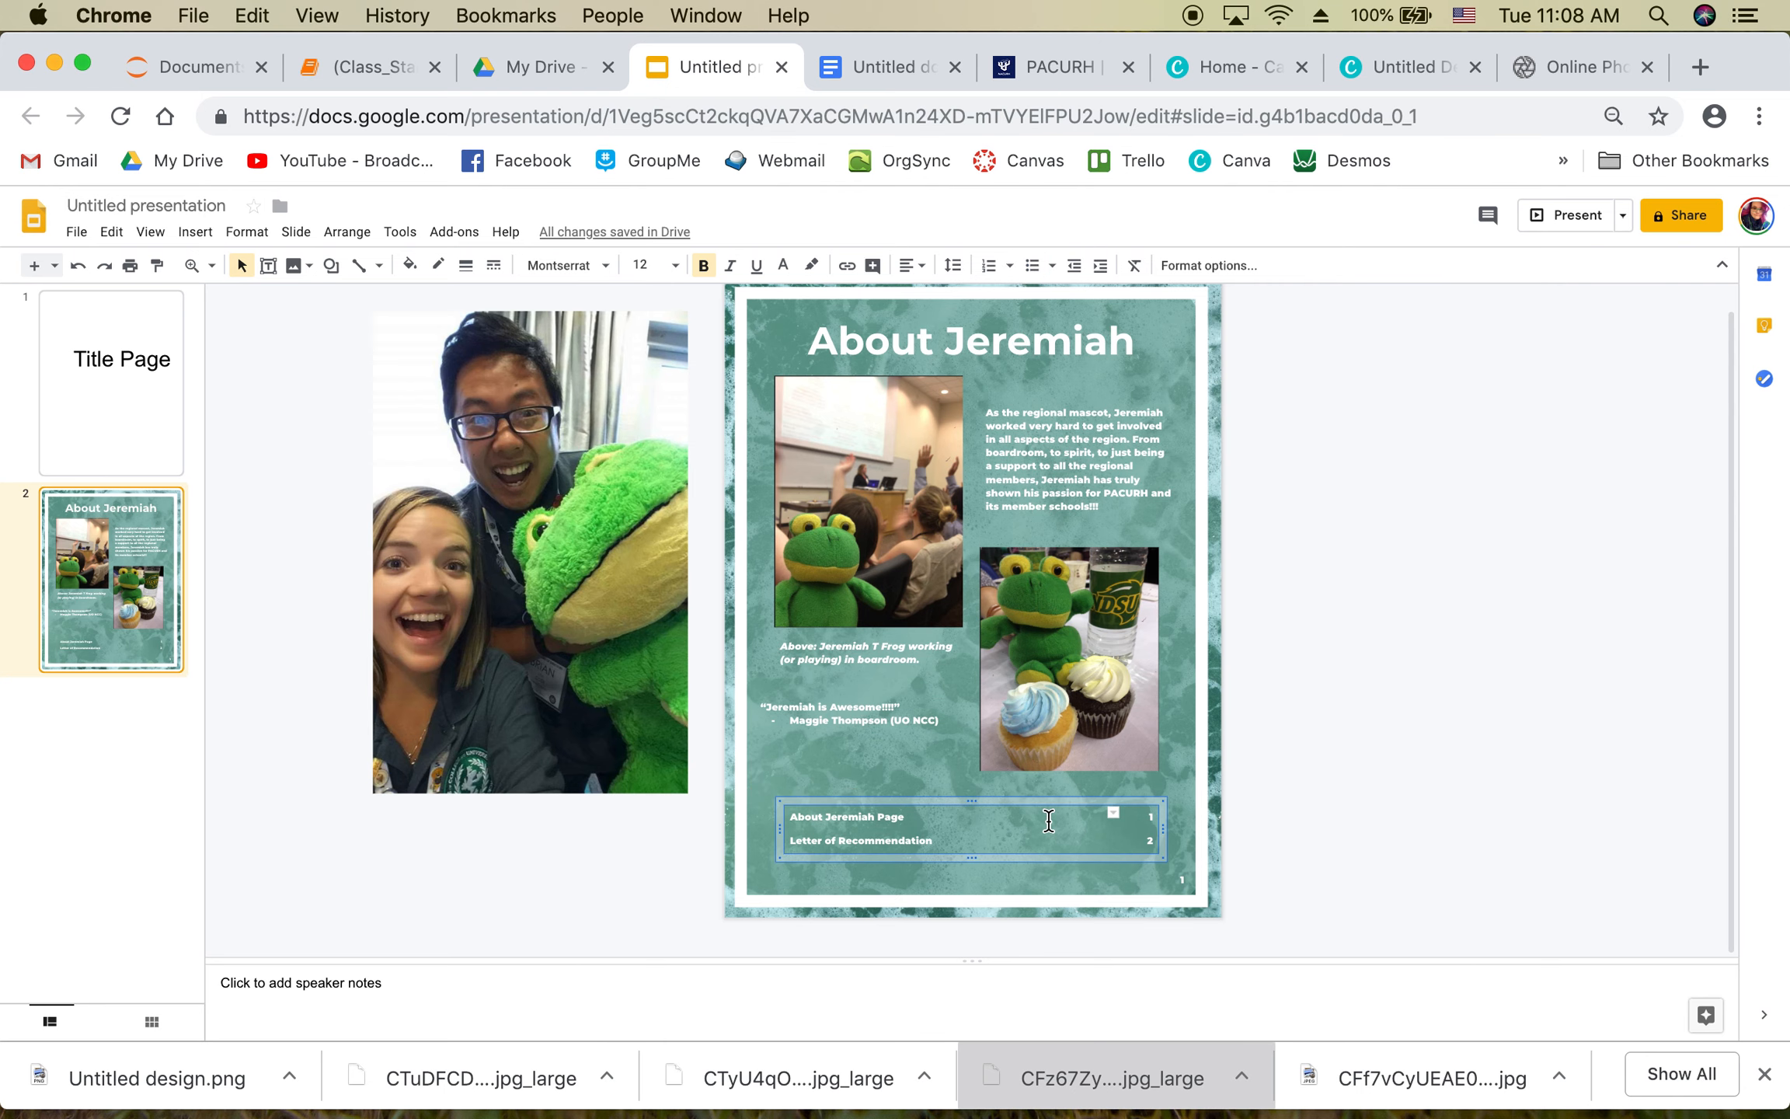
pyautogui.click(1165, 877)
pyautogui.moveTo(524, 535); pyautogui.dragTo(436, 583)
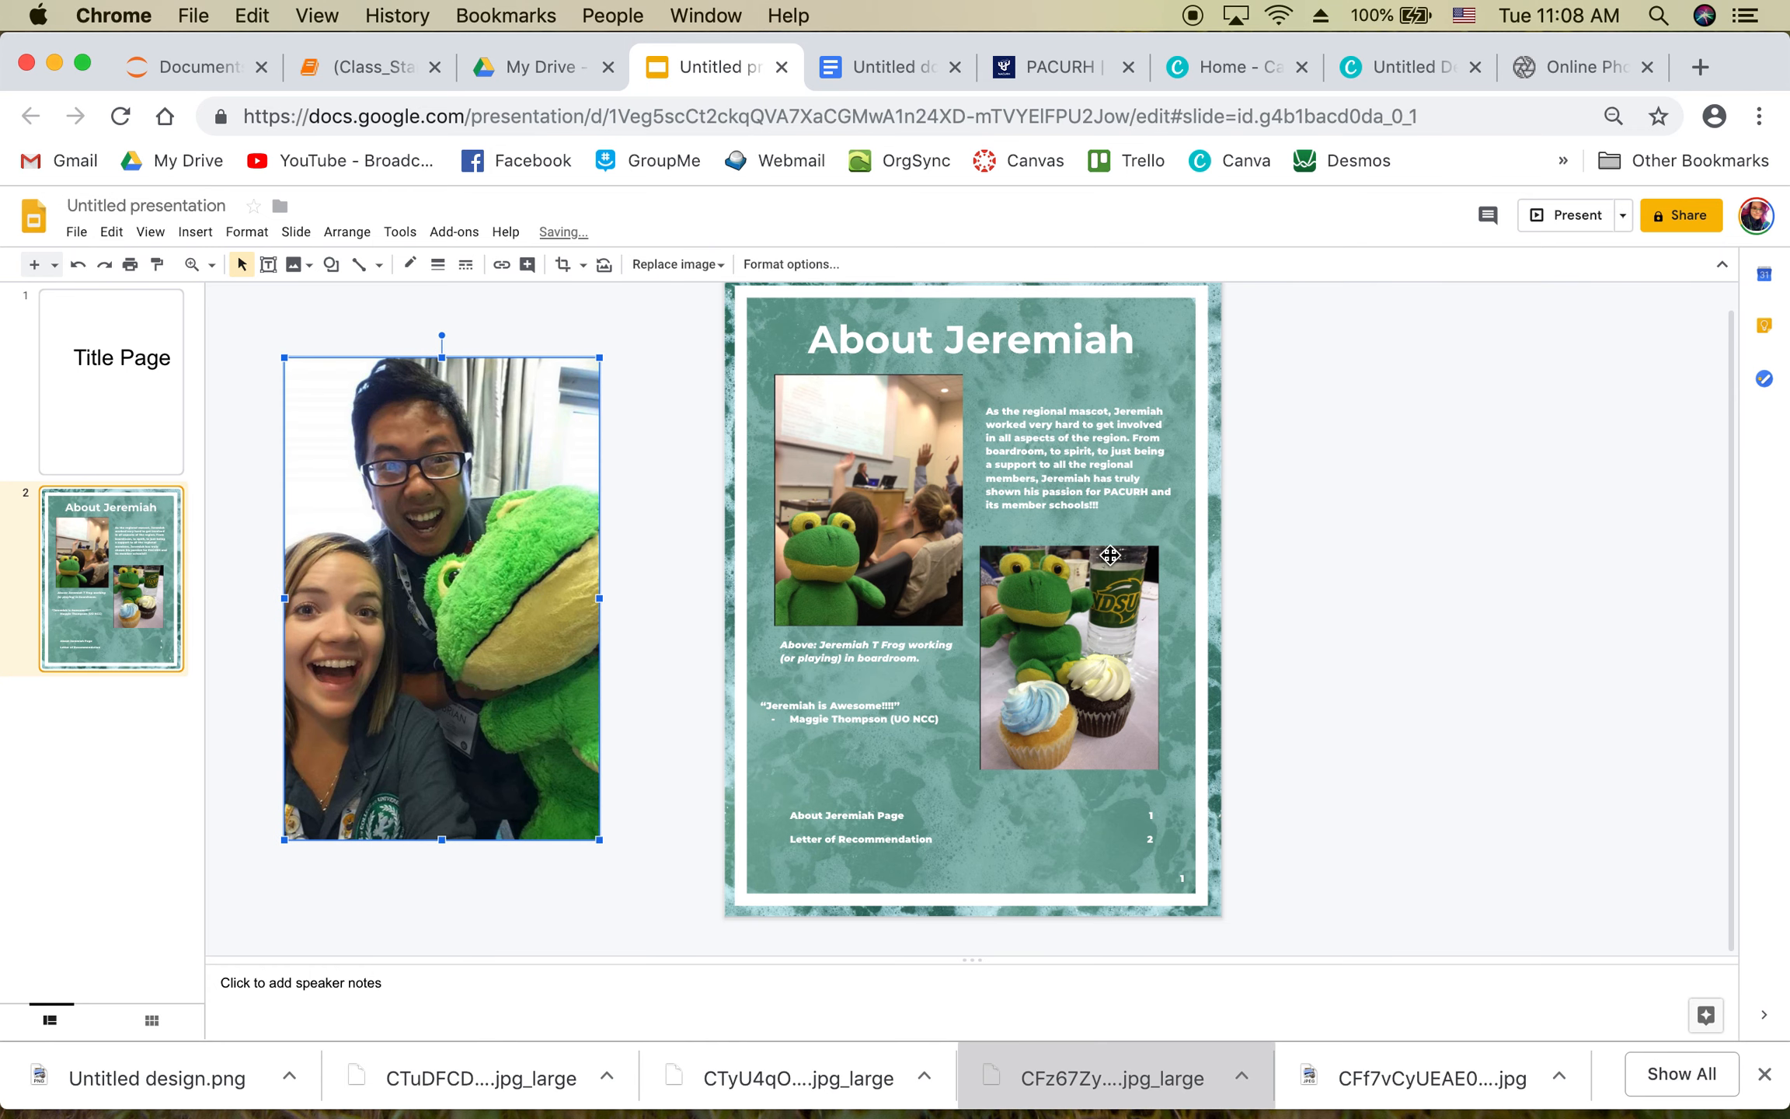
pyautogui.scroll(1, 1379, 515)
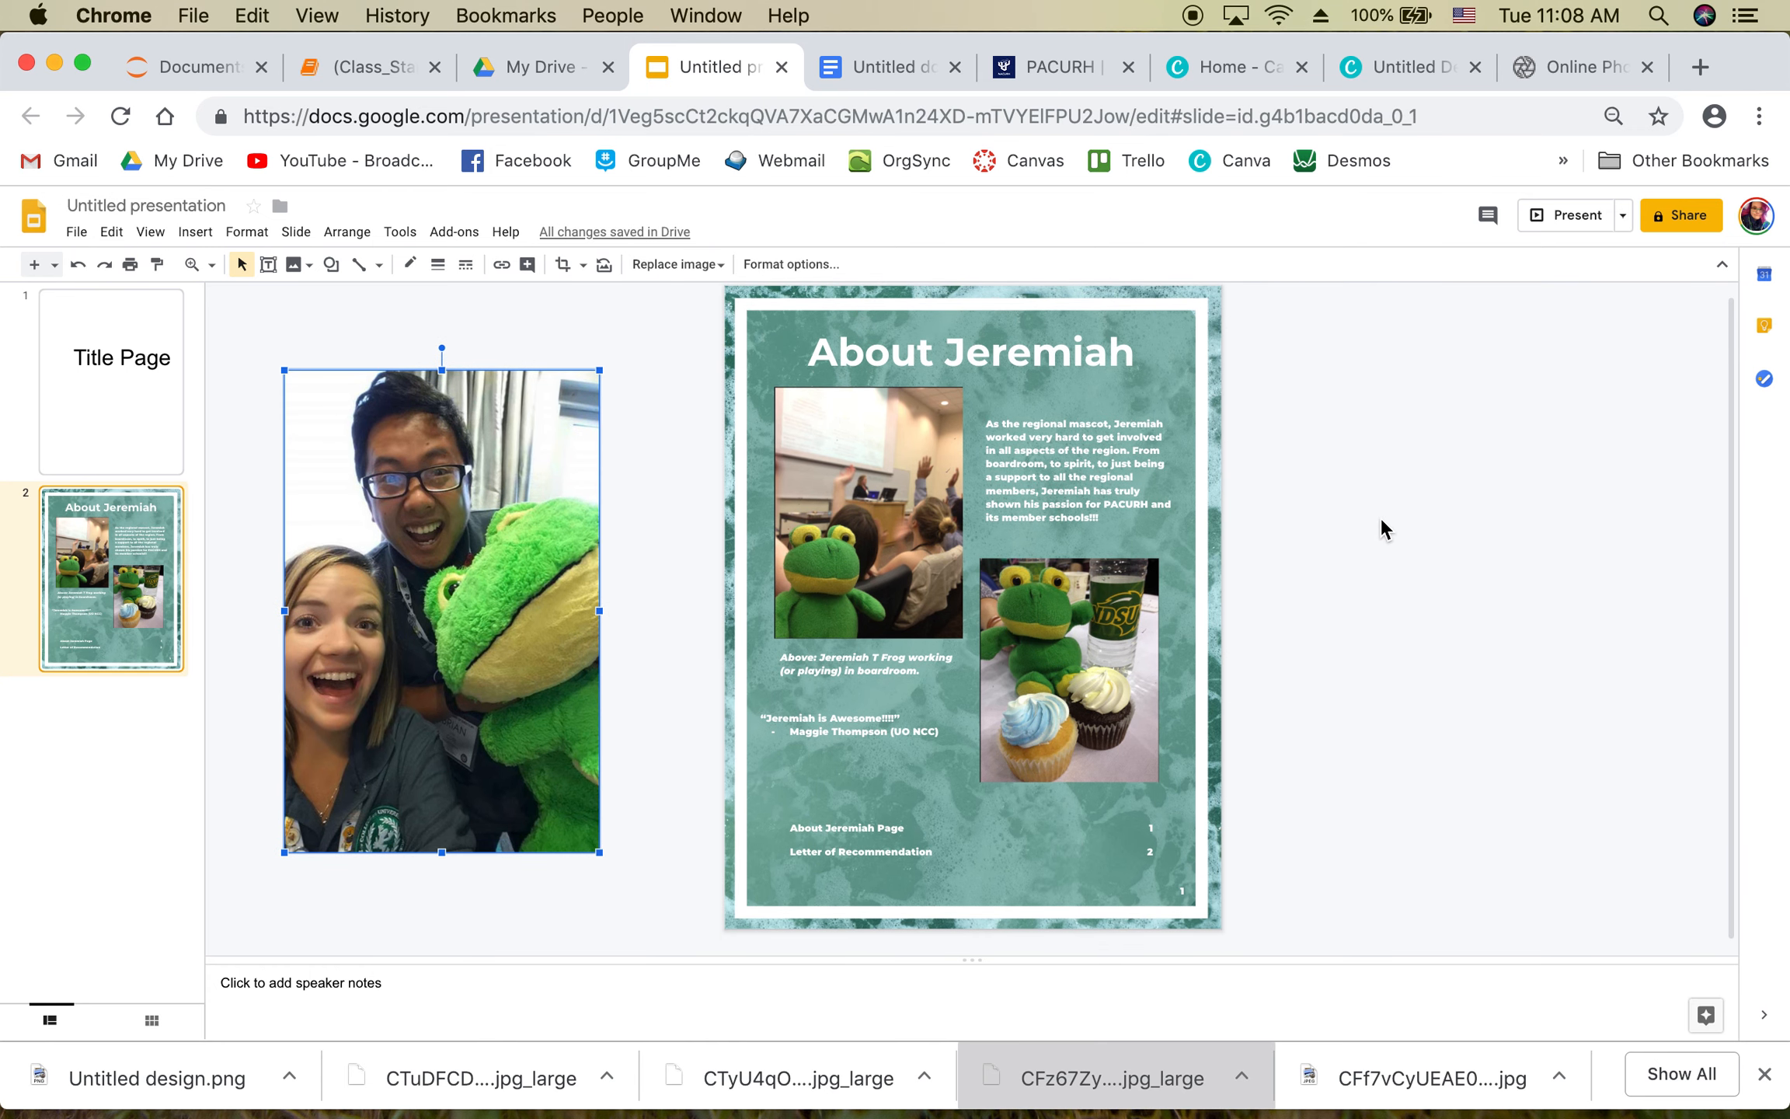